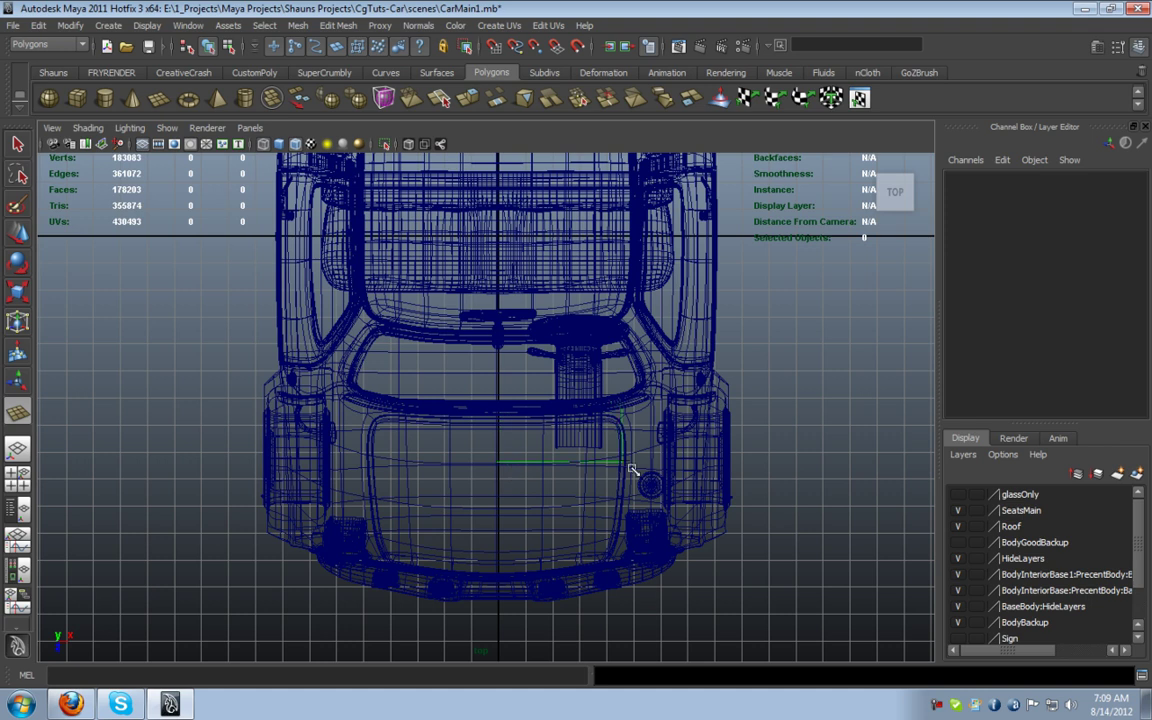
Create a polygon plane over one side of the car's front in the top view, then hide the SeatsMain layer
drag(654, 468, 654, 460)
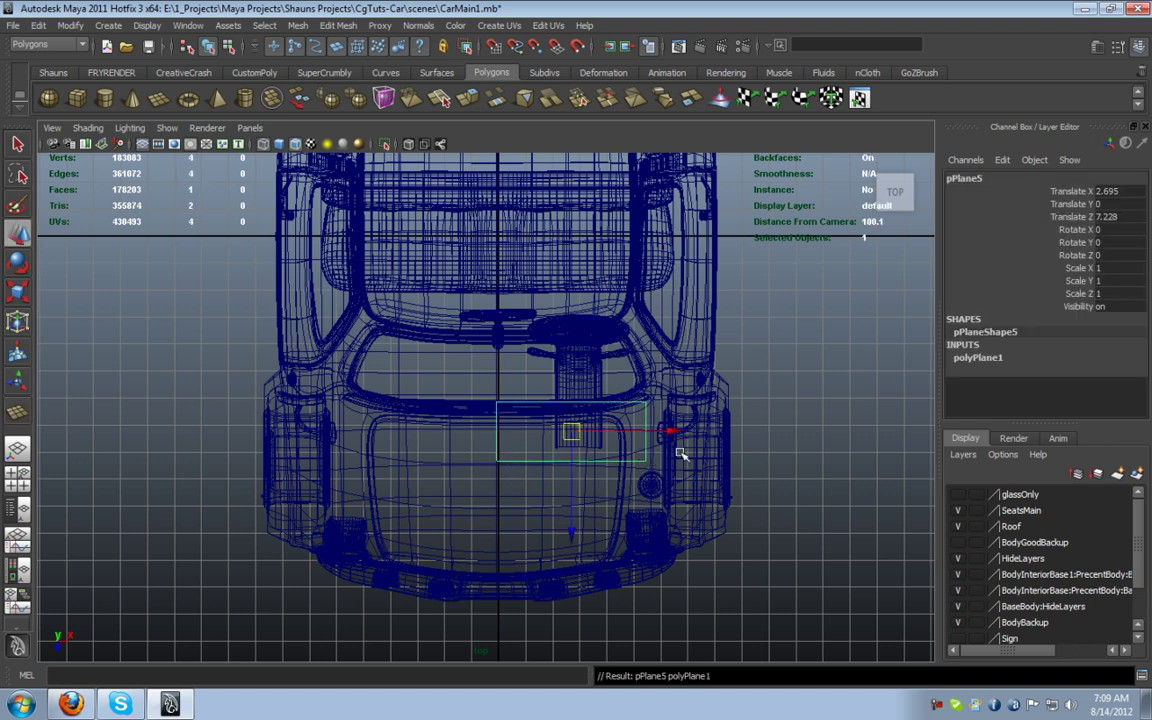
key(space)
key(space)
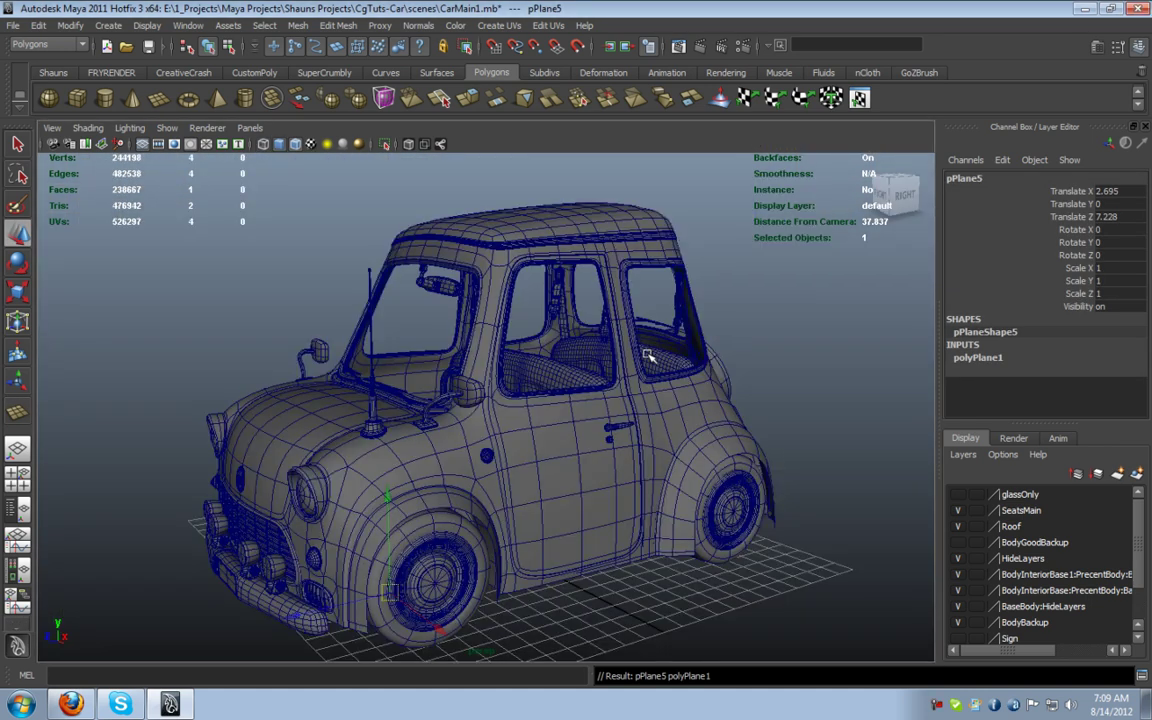
scroll(504, 463, up, 3)
scroll(504, 463, up, 8)
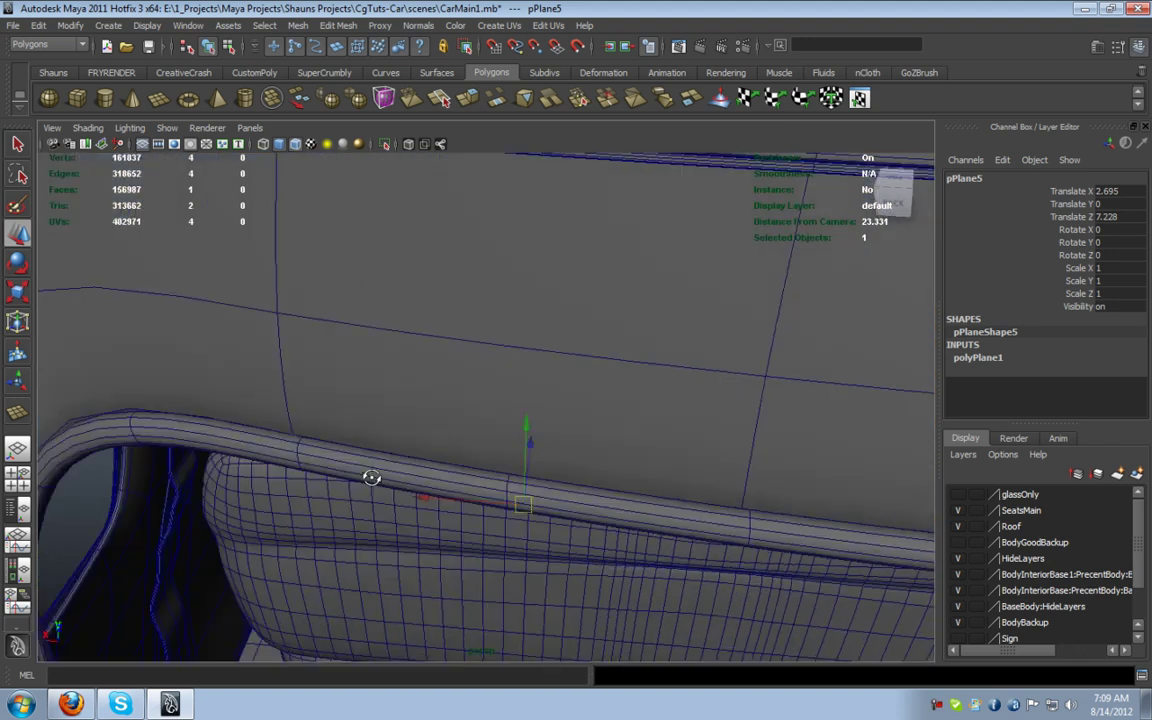
scroll(364, 463, up, 5)
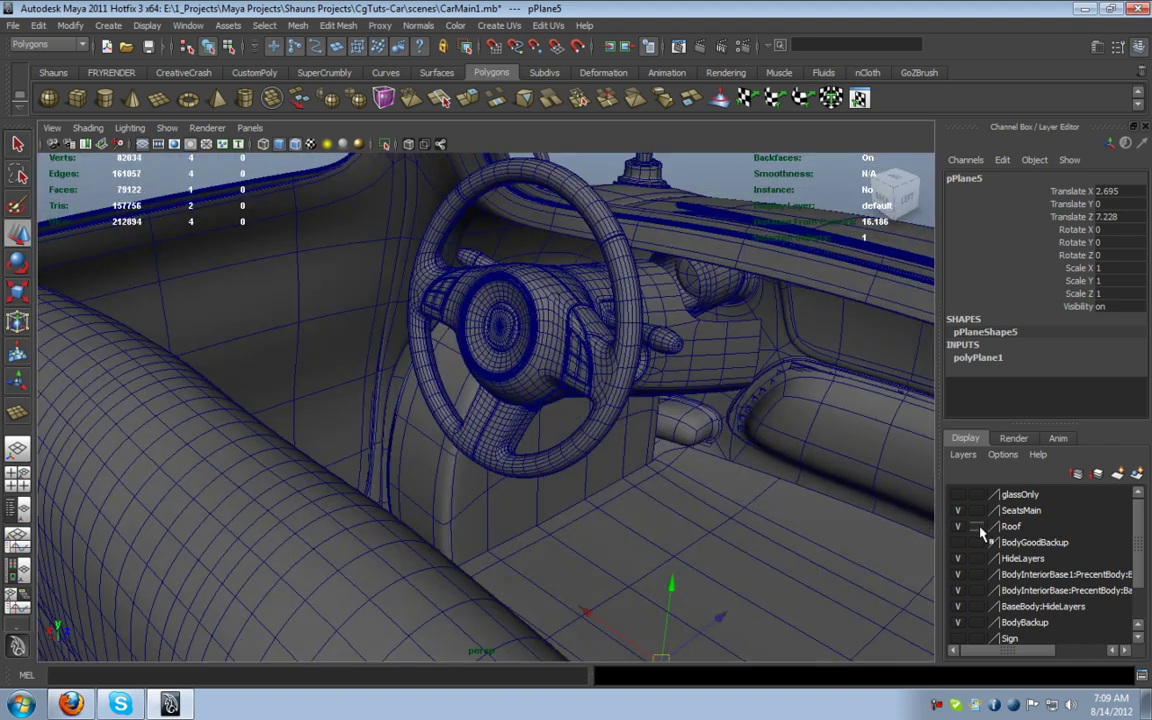
click(957, 511)
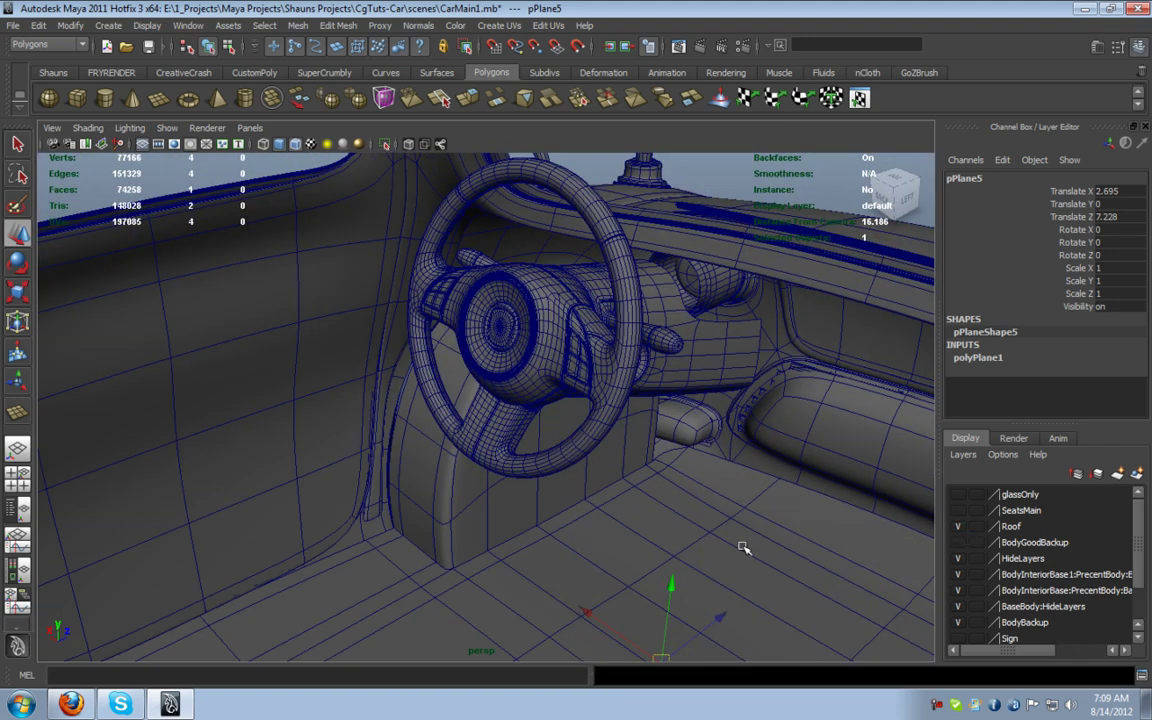
Raise the new plane to dashboard height and slide it in behind the steering wheel below the windscreen
drag(673, 588, 692, 102)
alt+drag(722, 200, 642, 236)
alt+middle_drag(642, 236, 647, 276)
alt+drag(646, 276, 564, 308)
drag(823, 322, 576, 368)
Move the plane's front corner vertex at the car's centreline to fit the base of the windscreen
right_drag(563, 402, 501, 402)
click(590, 487)
drag(684, 483, 762, 490)
alt+drag(651, 484, 796, 510)
Insert an edge loop across the plane and move the new edge forward toward the curved windscreen base
click(36, 74)
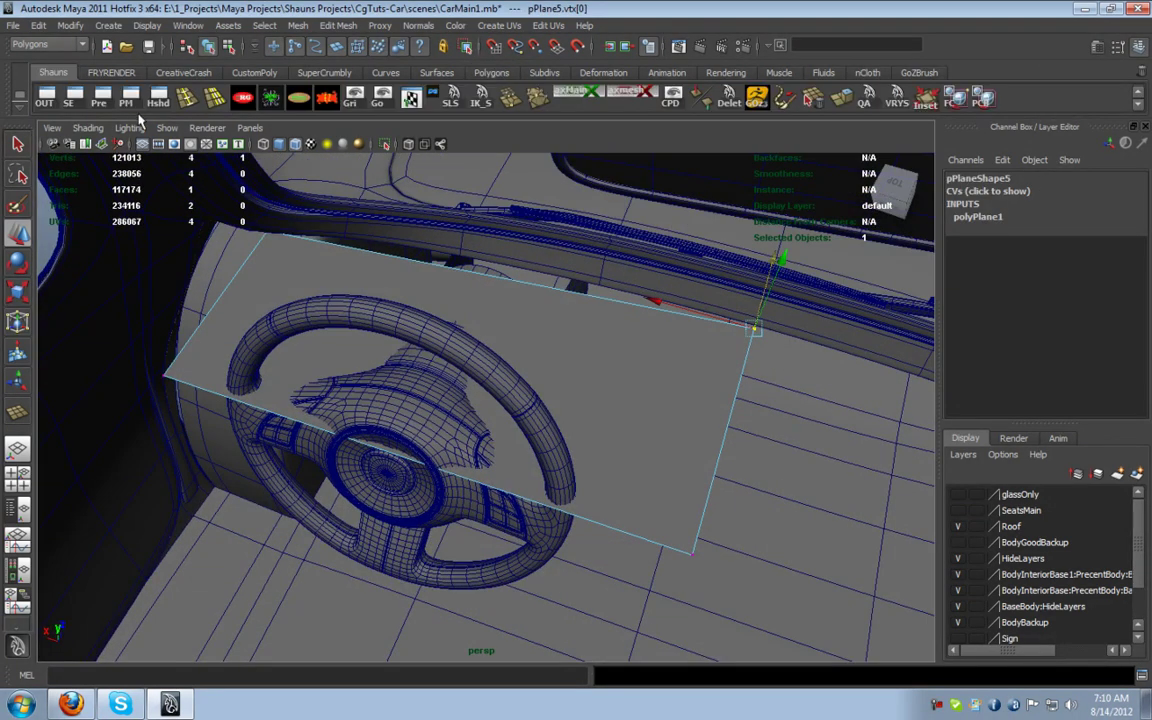
click(195, 104)
drag(200, 390, 296, 425)
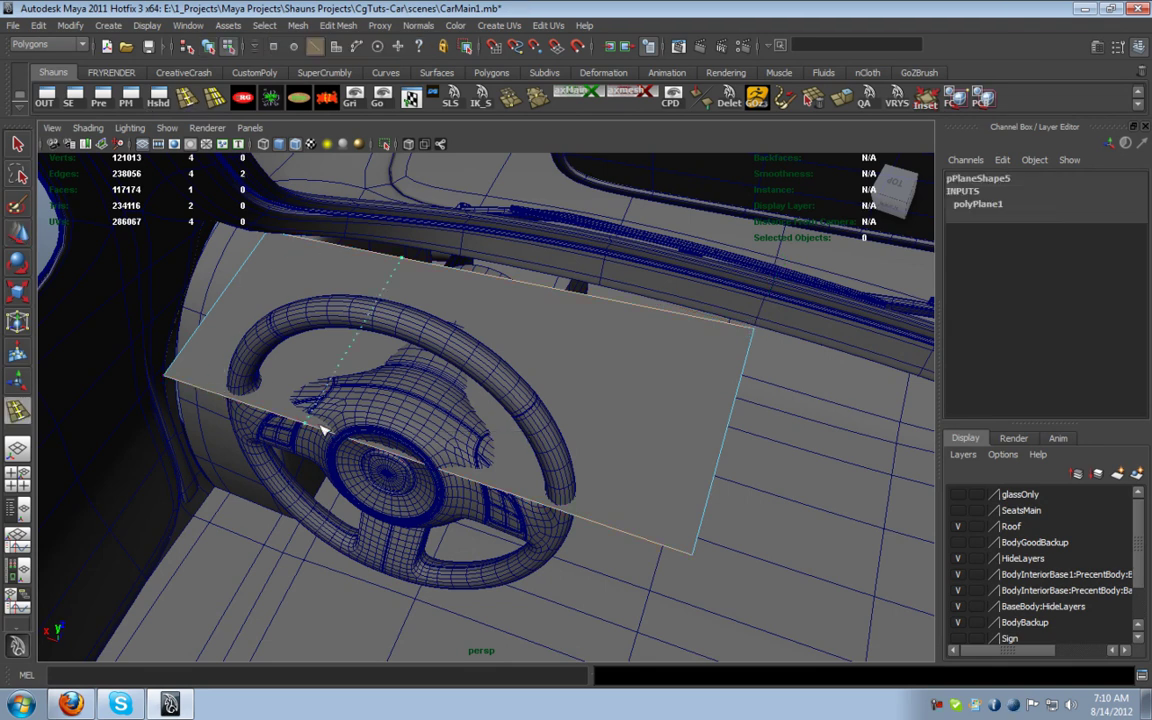
drag(421, 463, 421, 463)
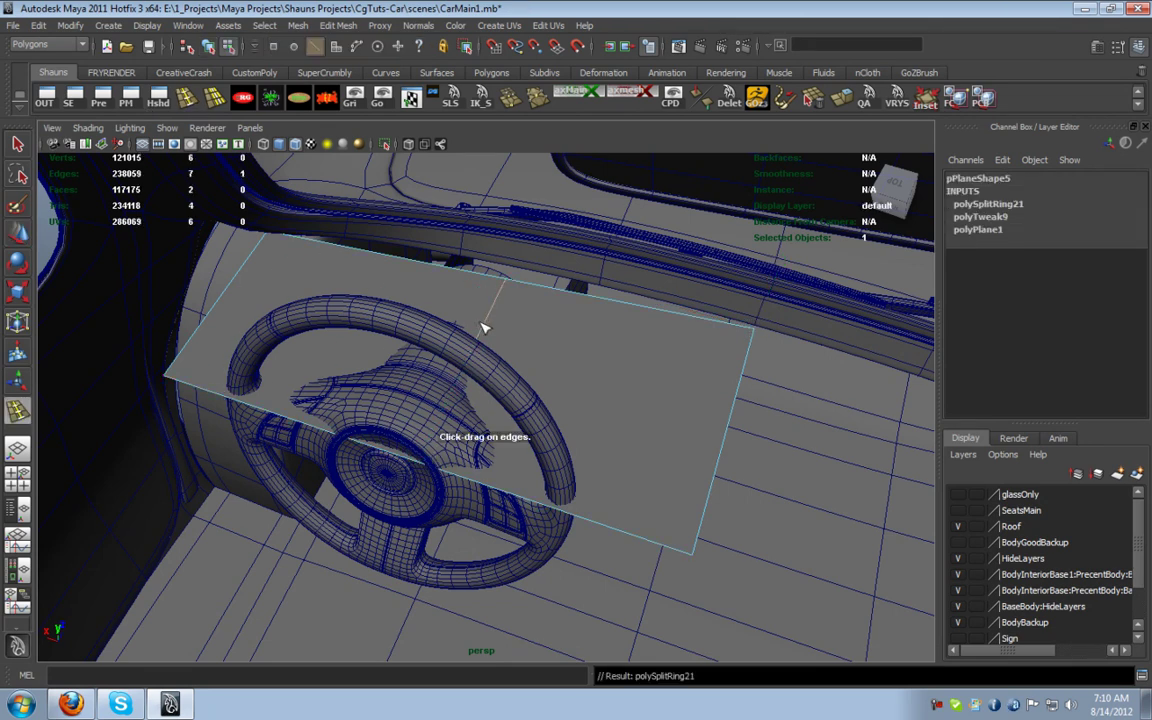
key(w)
drag(488, 312, 508, 285)
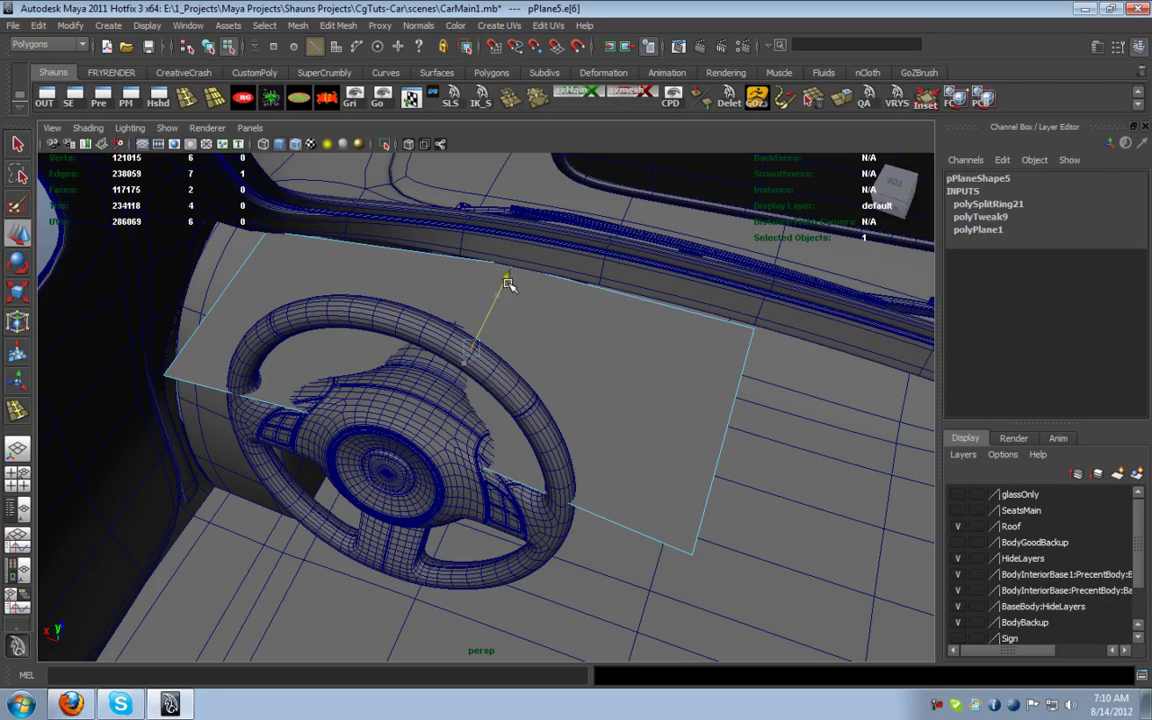
alt+drag(481, 342, 57, 352)
key(1)
right_drag(480, 322, 427, 304)
alt+drag(405, 303, 480, 355)
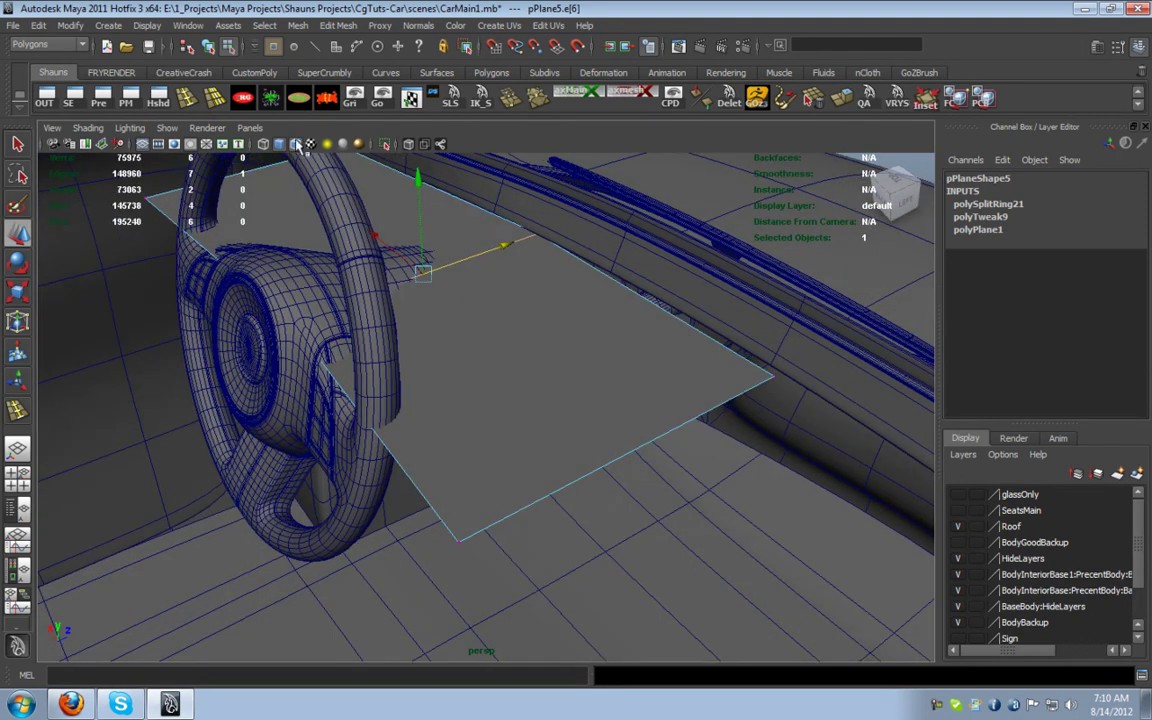
Insert a second edge loop in the inner half of the plane and push its centreline front corner vertex forward
click(187, 98)
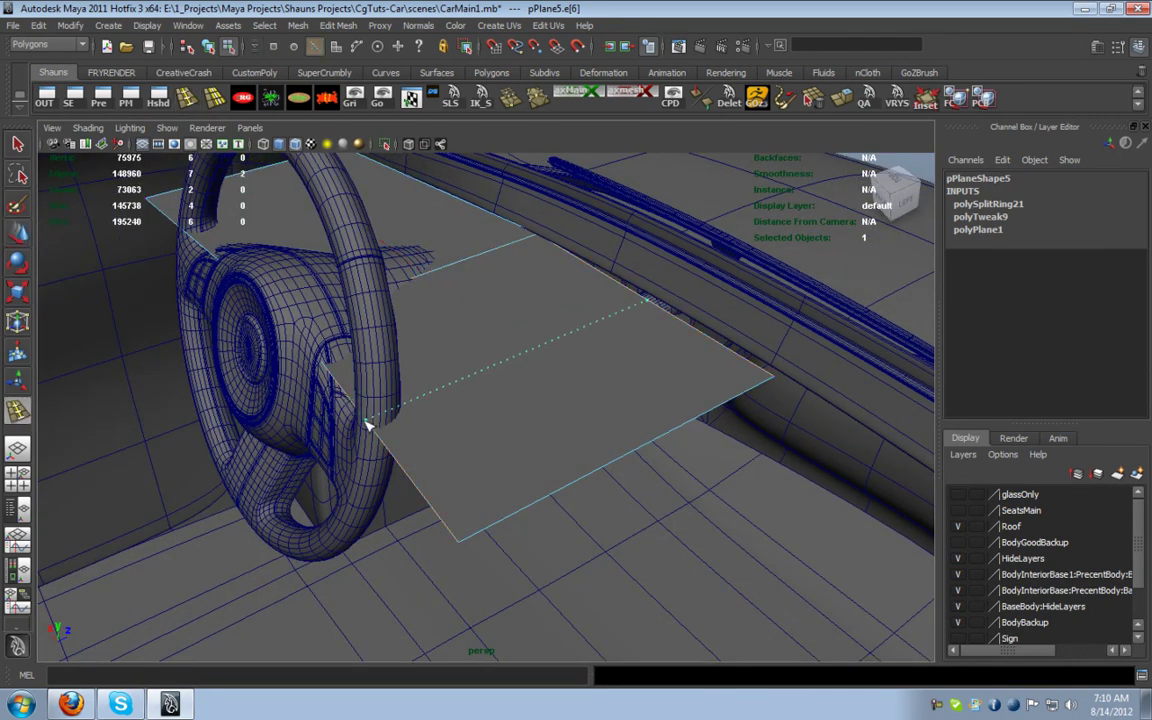
drag(373, 432, 373, 431)
right_drag(639, 334, 588, 312)
drag(581, 286, 673, 347)
key(w)
drag(732, 276, 740, 273)
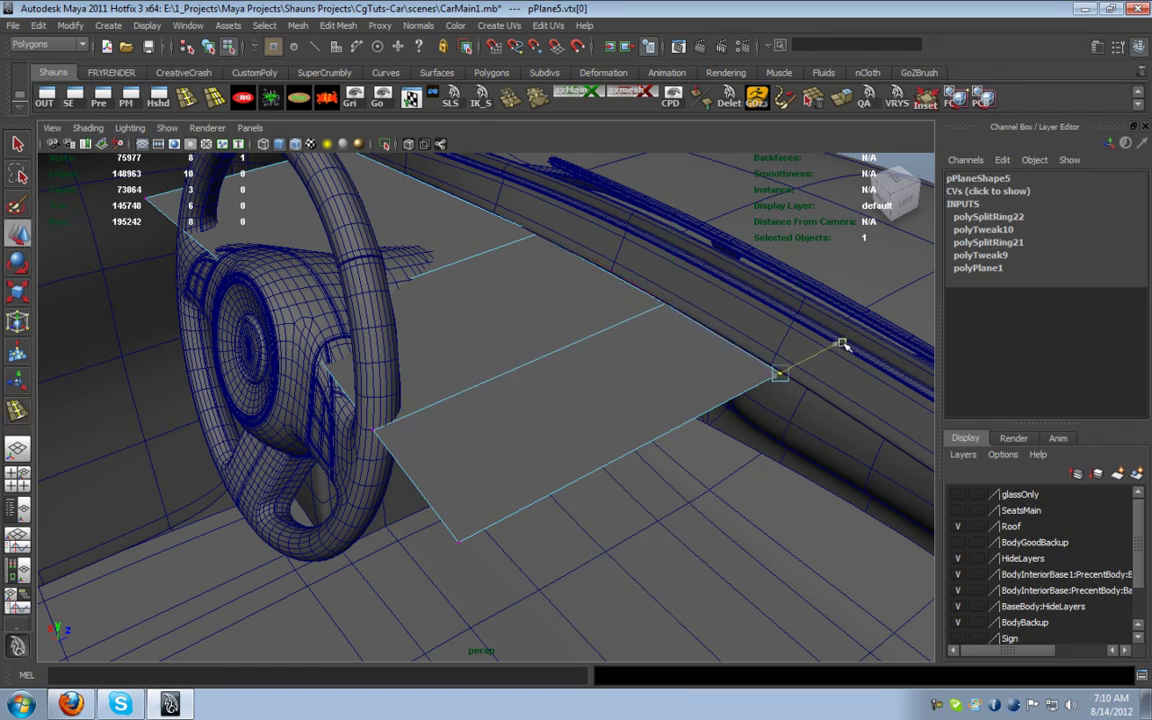
Adjust a vertex on the plane's edge so its outline follows the dashboard area
alt+drag(498, 362, 602, 368)
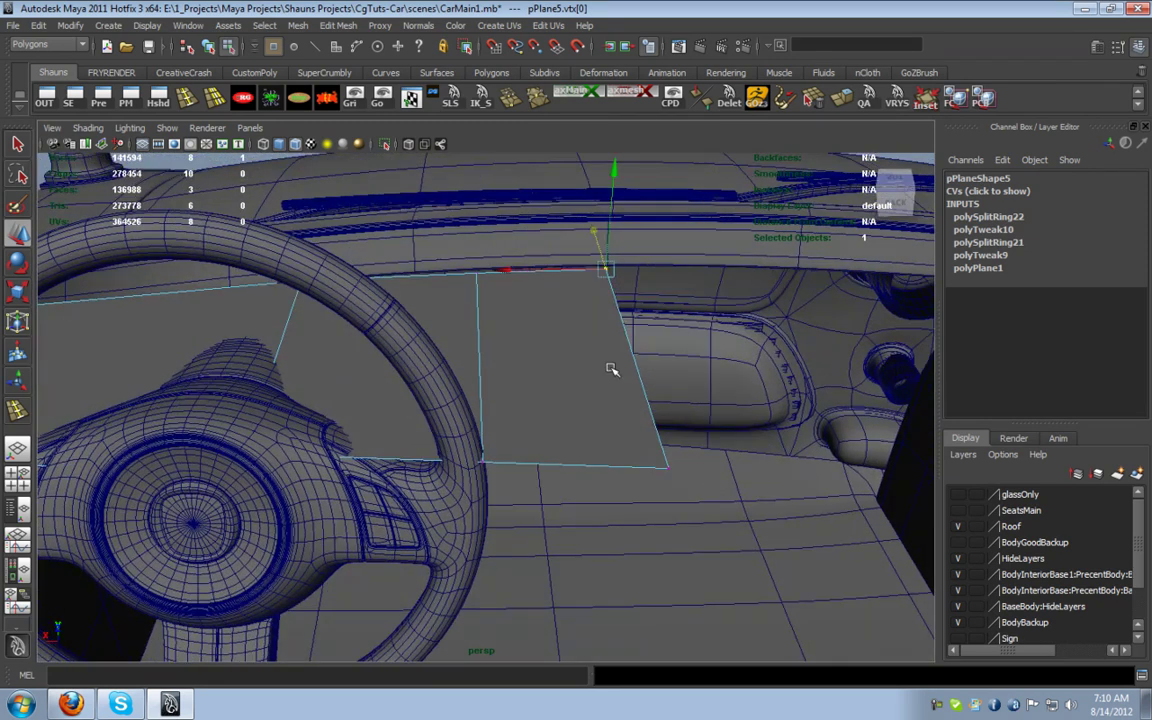
alt+middle_drag(602, 367, 490, 333)
right_drag(476, 328, 508, 312)
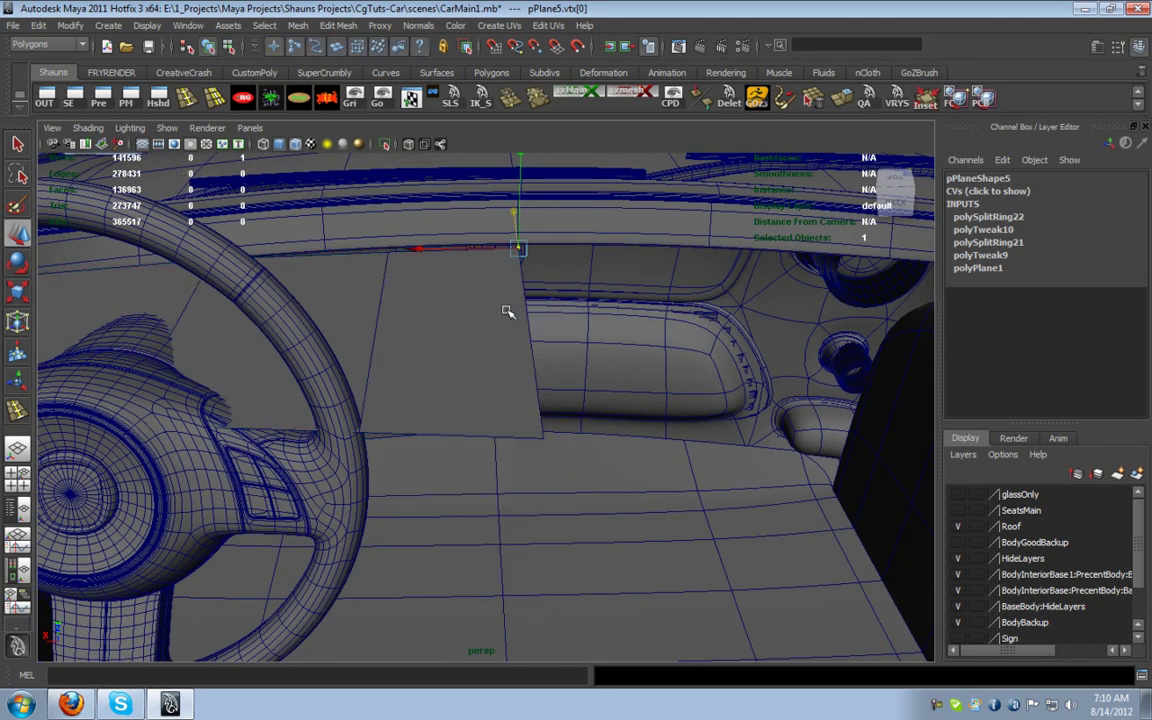
click(490, 315)
alt+drag(478, 342, 272, 371)
alt+drag(489, 291, 504, 329)
right_drag(497, 331, 478, 330)
drag(474, 415, 474, 416)
drag(489, 317, 428, 338)
Raise the three inner vertices of the plane's front edge toward the windscreen base
right_click(600, 362)
right_drag(621, 345, 553, 362)
alt+drag(553, 362, 426, 330)
drag(395, 298, 641, 364)
drag(802, 297, 789, 284)
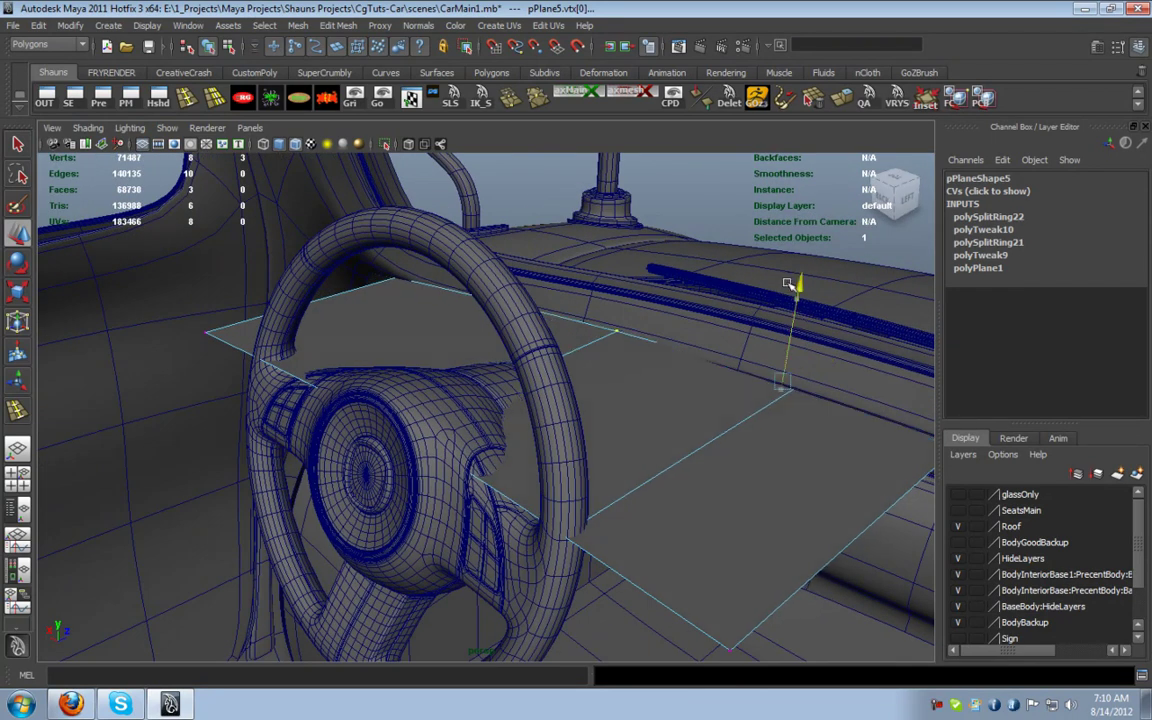
Move the outer front corner vertex toward the windscreen and slightly lower the two outermost front vertices
alt+drag(626, 361, 546, 358)
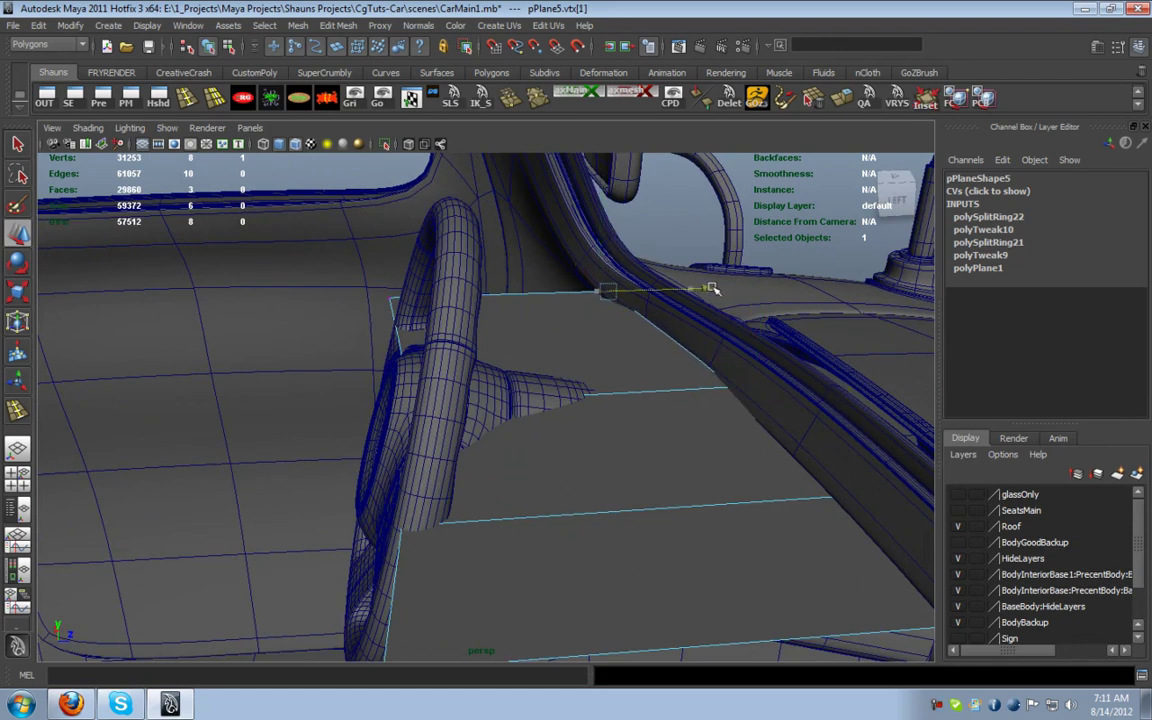
drag(836, 423, 836, 423)
drag(677, 244, 673, 256)
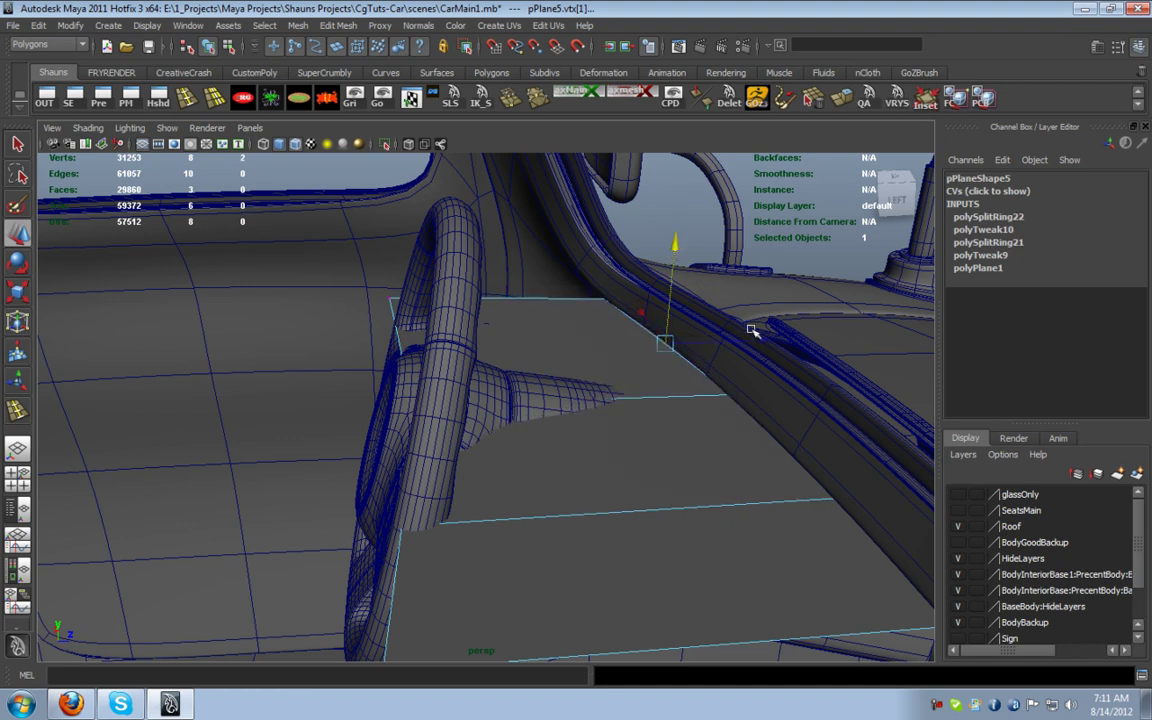
Try to raise all four vertices along the plane's windscreen edge
alt+drag(763, 340, 334, 273)
drag(263, 225, 502, 660)
drag(502, 352, 803, 565)
drag(632, 240, 631, 211)
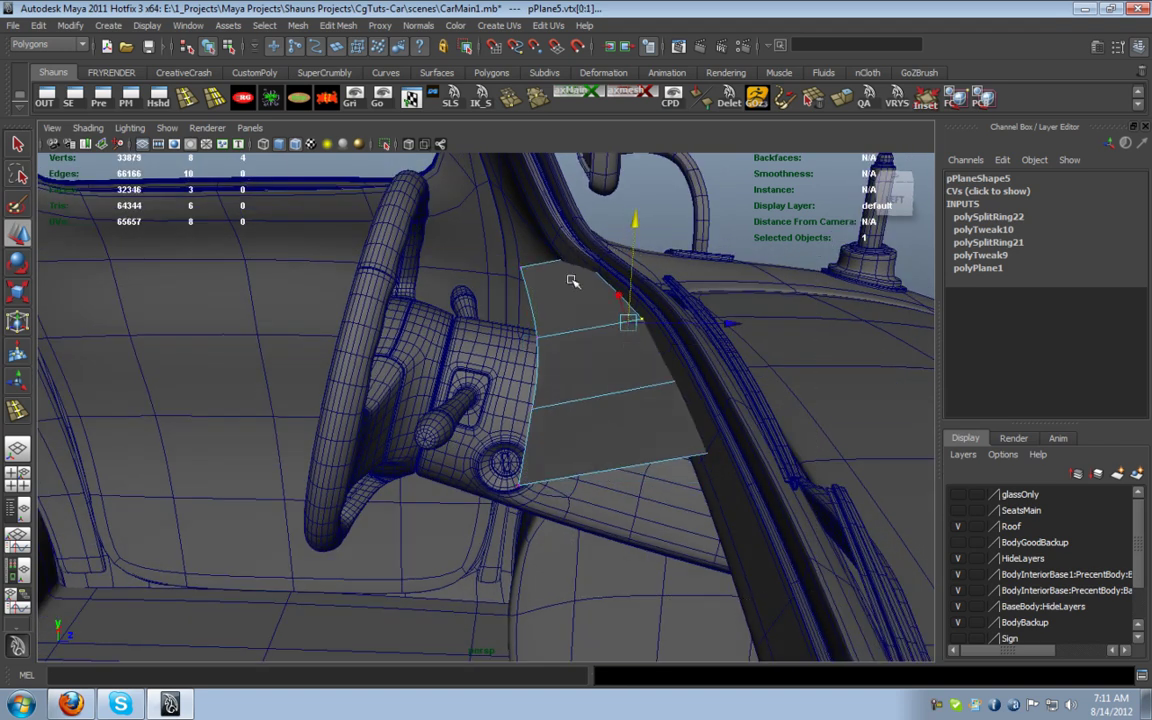
key(ctrl+z)
Adjust the height of all eight plane vertices together below the windscreen and return to object selection
drag(416, 202, 789, 562)
drag(592, 244, 527, 355)
right_drag(543, 300, 571, 283)
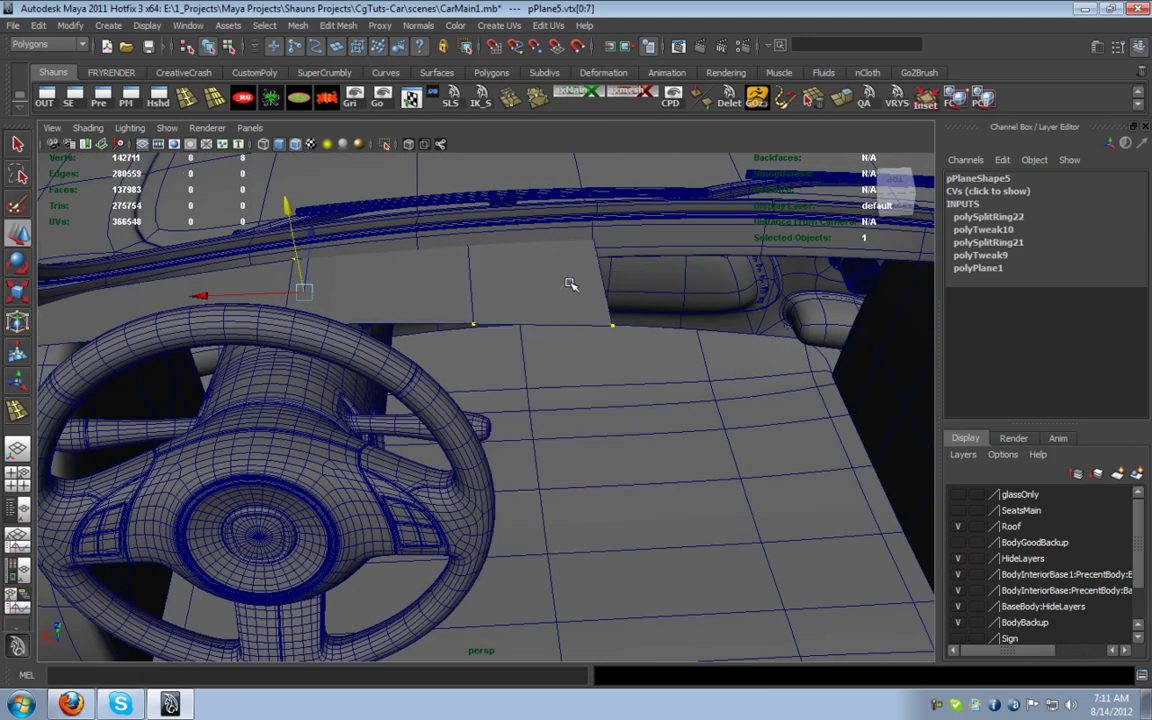
click(338, 25)
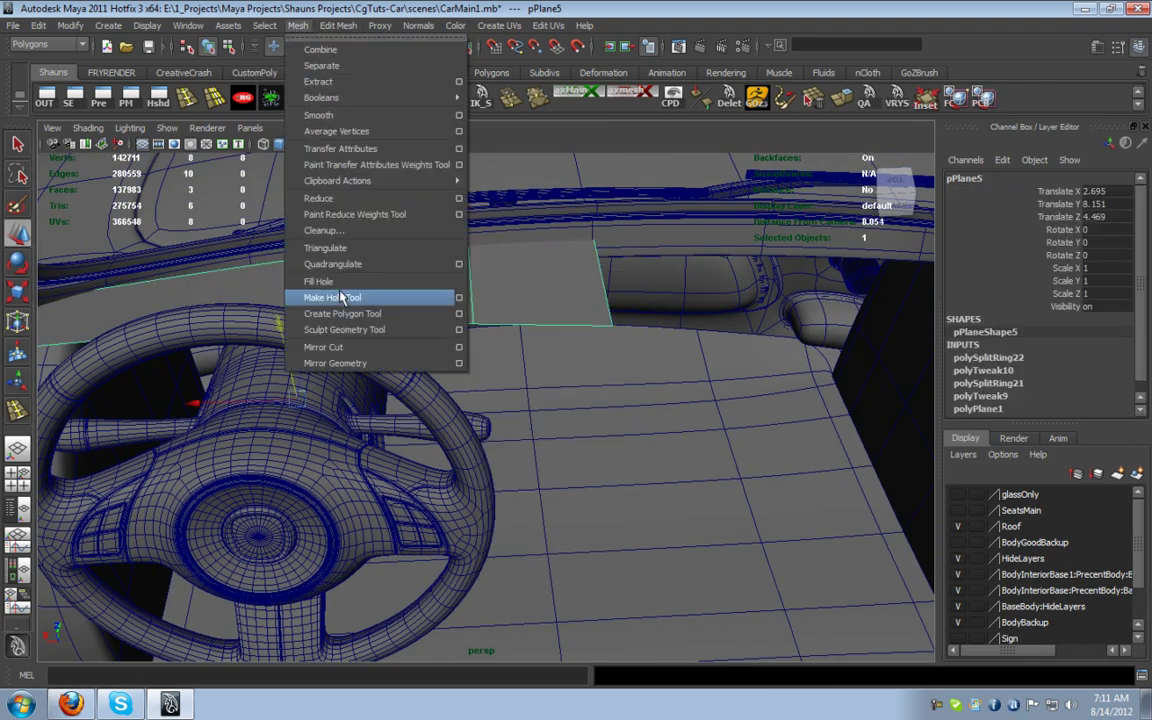
click(352, 366)
alt+drag(352, 366, 535, 291)
key(ctrl+z)
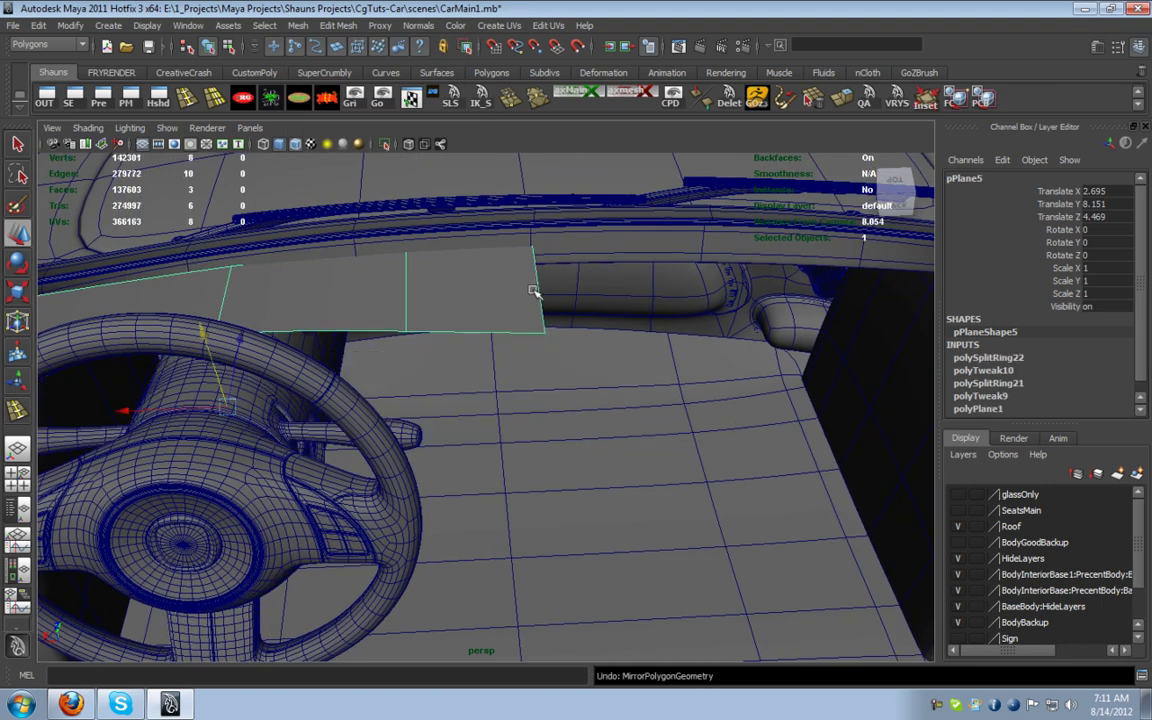
Mirror the plane in the -X direction, merging it with the original and merging vertices
click(299, 26)
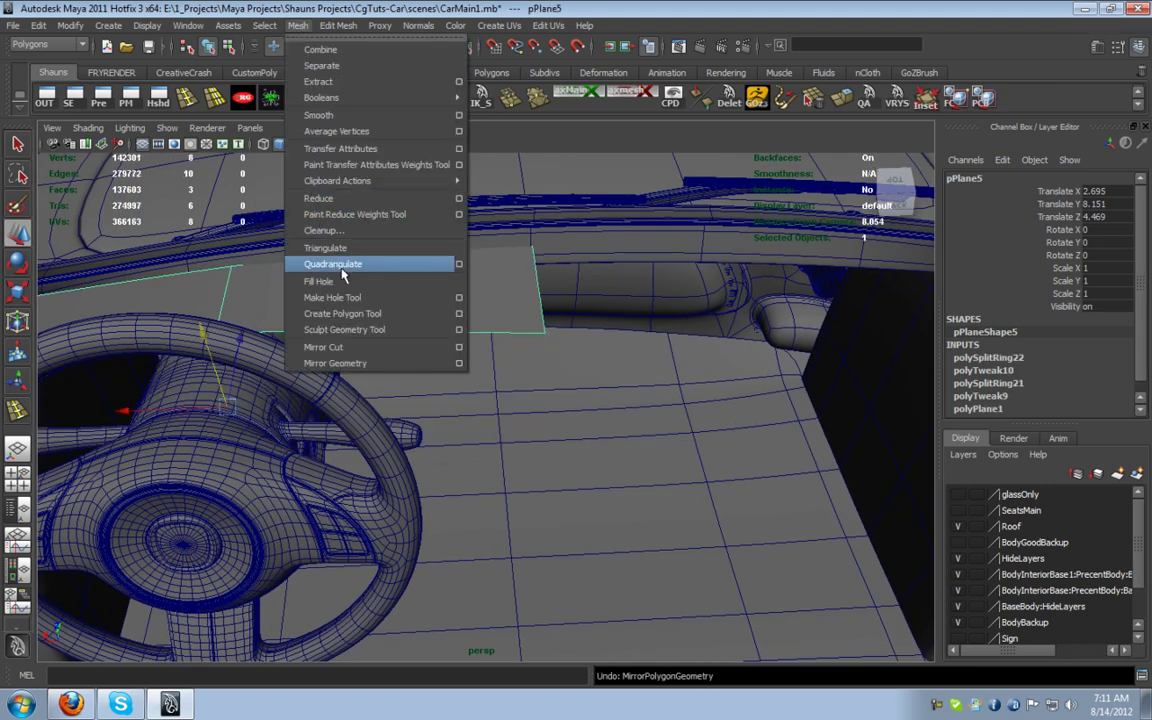
click(459, 365)
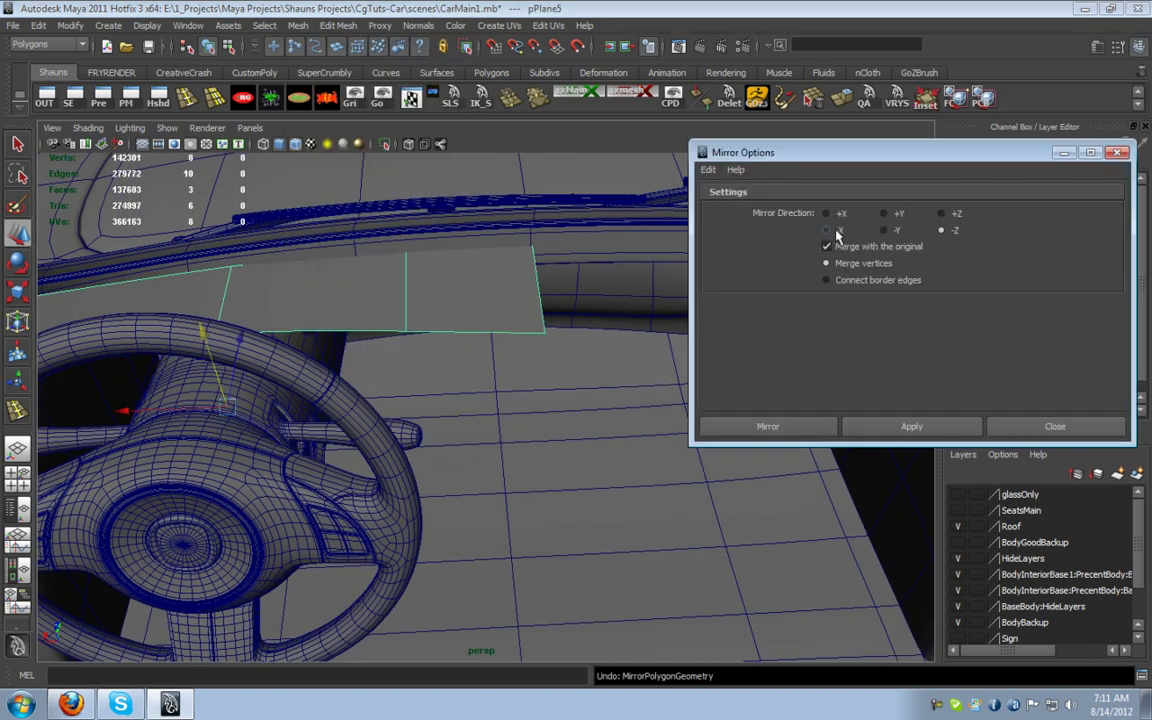
click(909, 428)
click(1030, 434)
alt+drag(780, 380, 450, 287)
alt+middle_drag(450, 287, 653, 237)
alt+drag(653, 237, 671, 293)
Extrude all six rear border edges of the mirrored plane and pull them down to form the dashboard's front face
right_click(340, 257)
right_drag(340, 257, 342, 220)
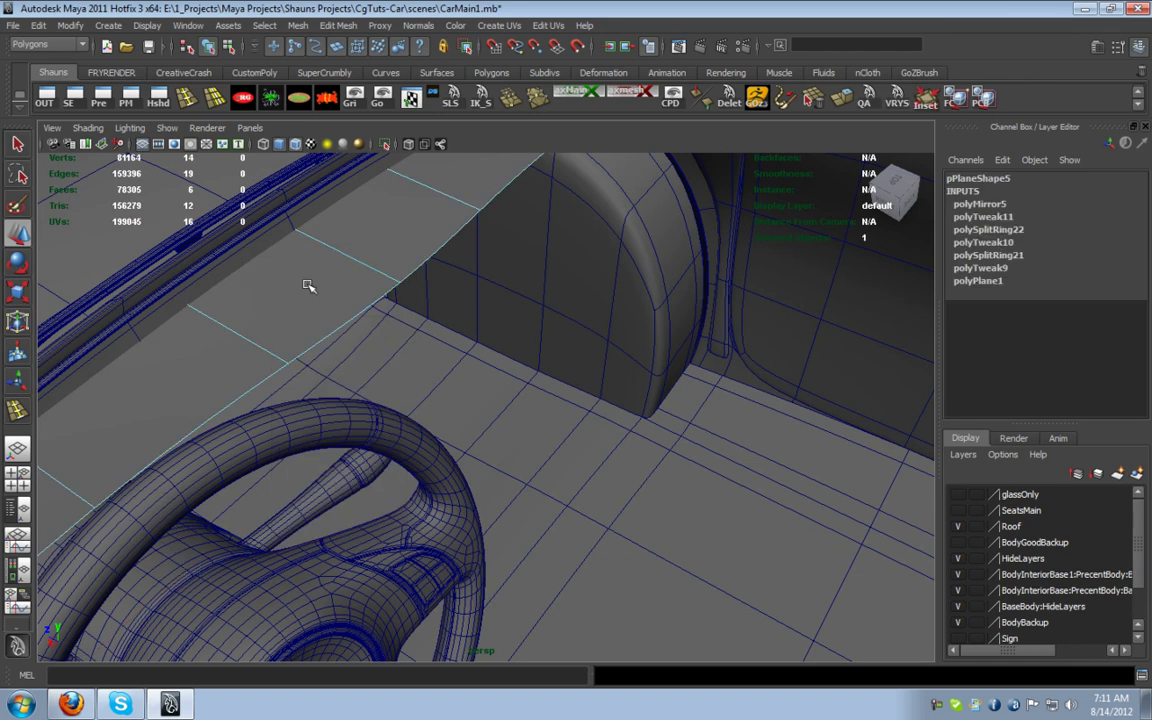
alt+drag(218, 304, 111, 311)
alt+middle_drag(111, 311, 587, 402)
click(339, 347)
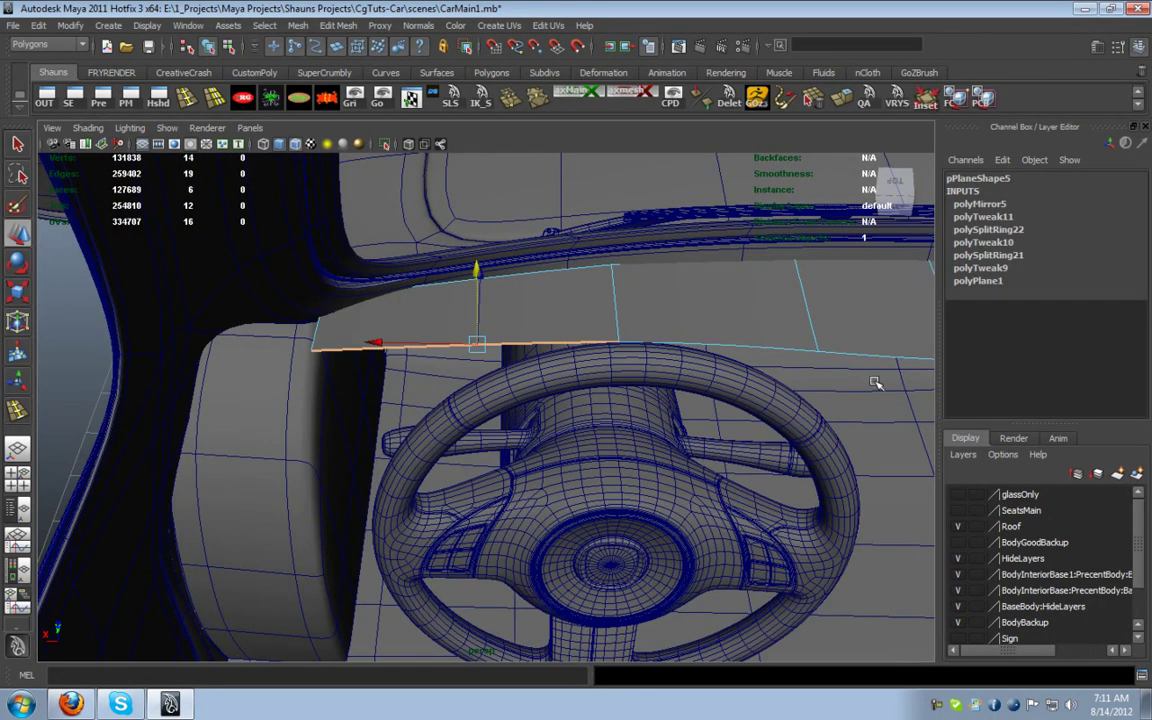
alt+middle_drag(850, 387, 231, 337)
alt+middle_drag(708, 337, 639, 334)
shift+click(740, 328)
alt+middle_drag(378, 320, 728, 334)
key(1)
alt+drag(507, 324, 632, 298)
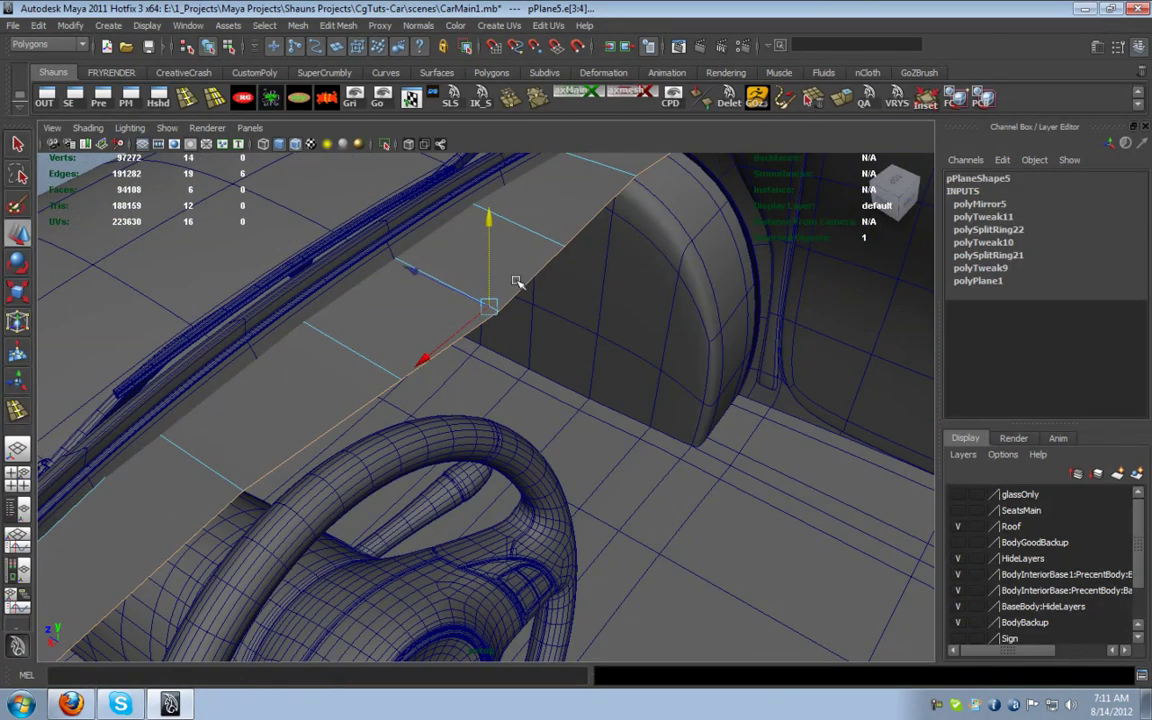
key(ctrl+e)
alt+drag(457, 255, 503, 242)
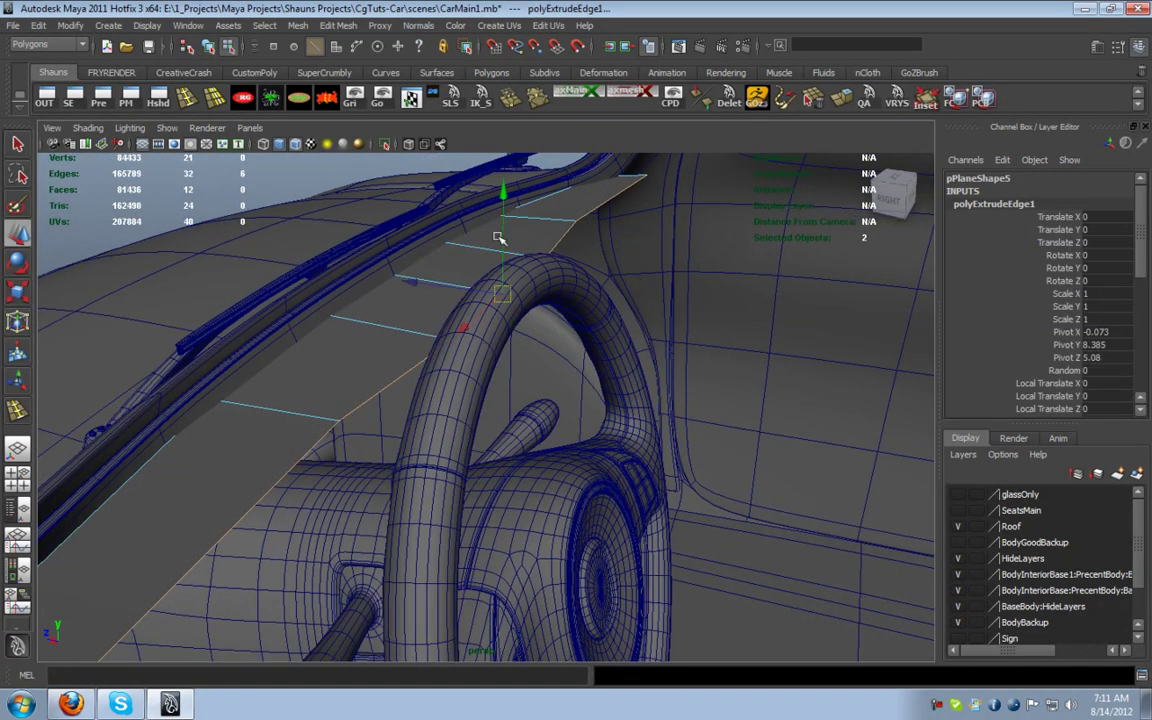
drag(504, 190, 503, 236)
drag(410, 325, 540, 367)
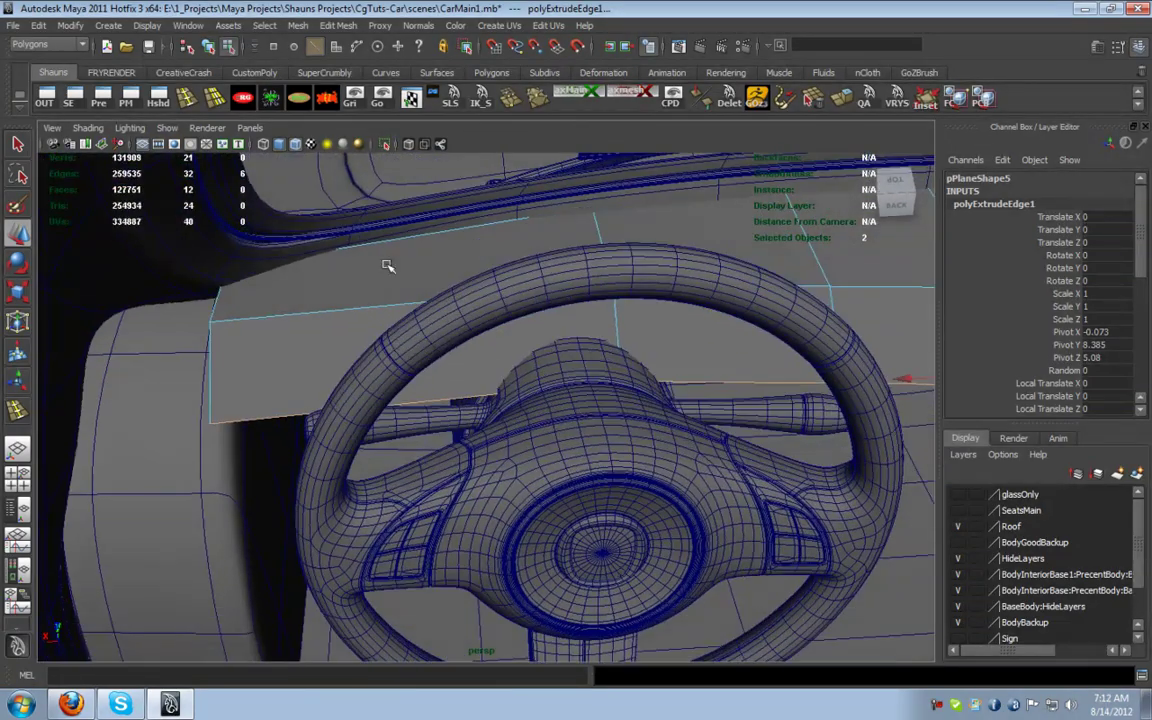
Insert two edge loops through the top and front face of the dashboard, one on each side of the steering column
click(187, 99)
alt+drag(298, 282, 410, 328)
alt+right_drag(410, 328, 500, 385)
alt+drag(500, 385, 474, 381)
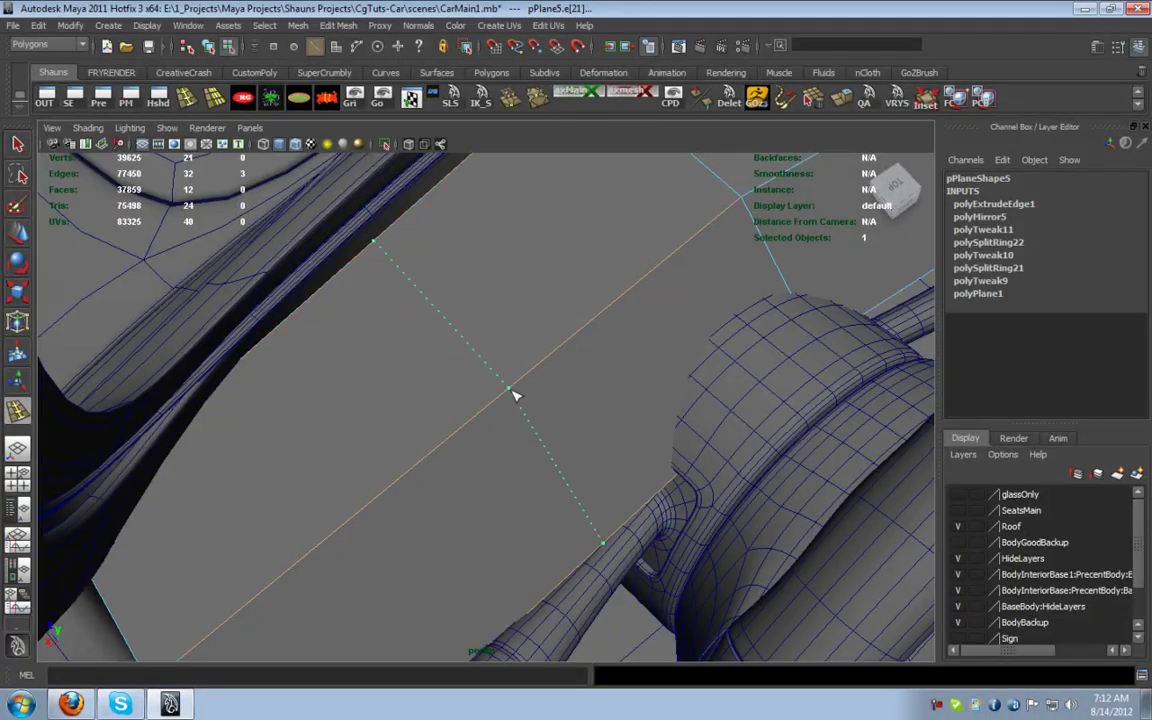
alt+drag(536, 388, 563, 424)
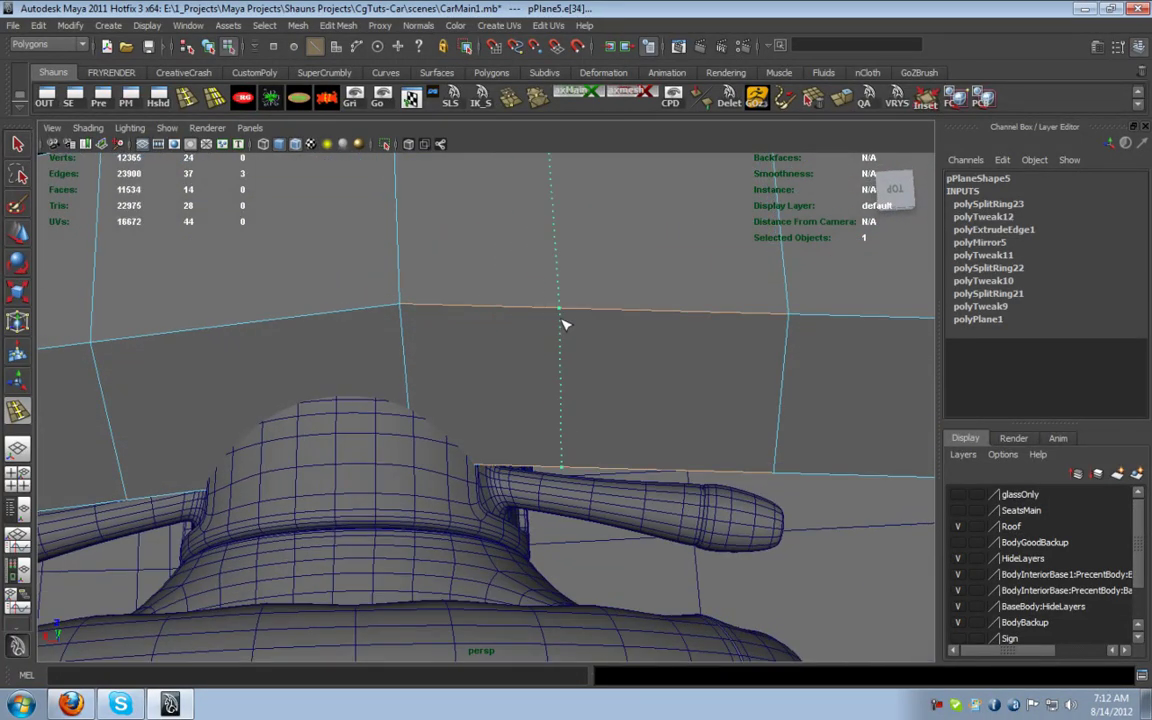
drag(600, 328, 592, 333)
Reposition the column of dashboard vertices above the steering column to line up with its centre
right_drag(438, 363, 368, 349)
click(412, 437)
key(w)
drag(404, 335, 450, 256)
key(z)
drag(554, 206, 498, 106)
alt+drag(505, 200, 480, 273)
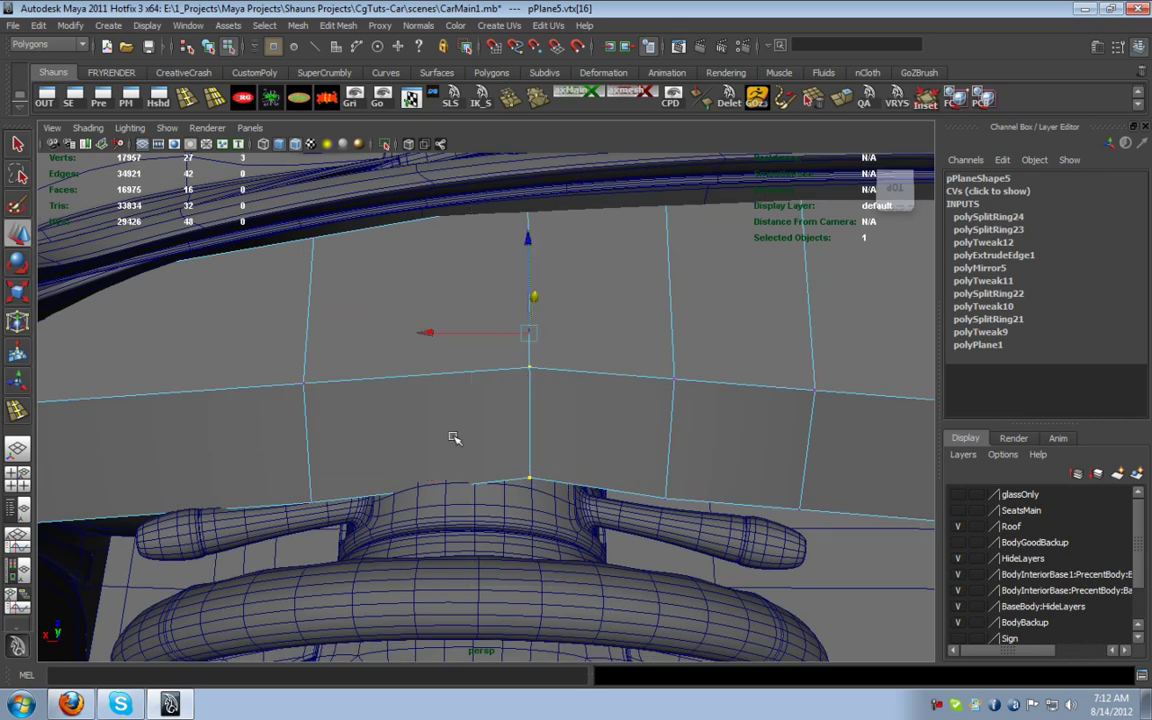
Shift the vertex columns beside the steering column sideways so the dashboard's lower edge arches over it
drag(436, 334, 420, 399)
key(1)
drag(556, 510, 554, 505)
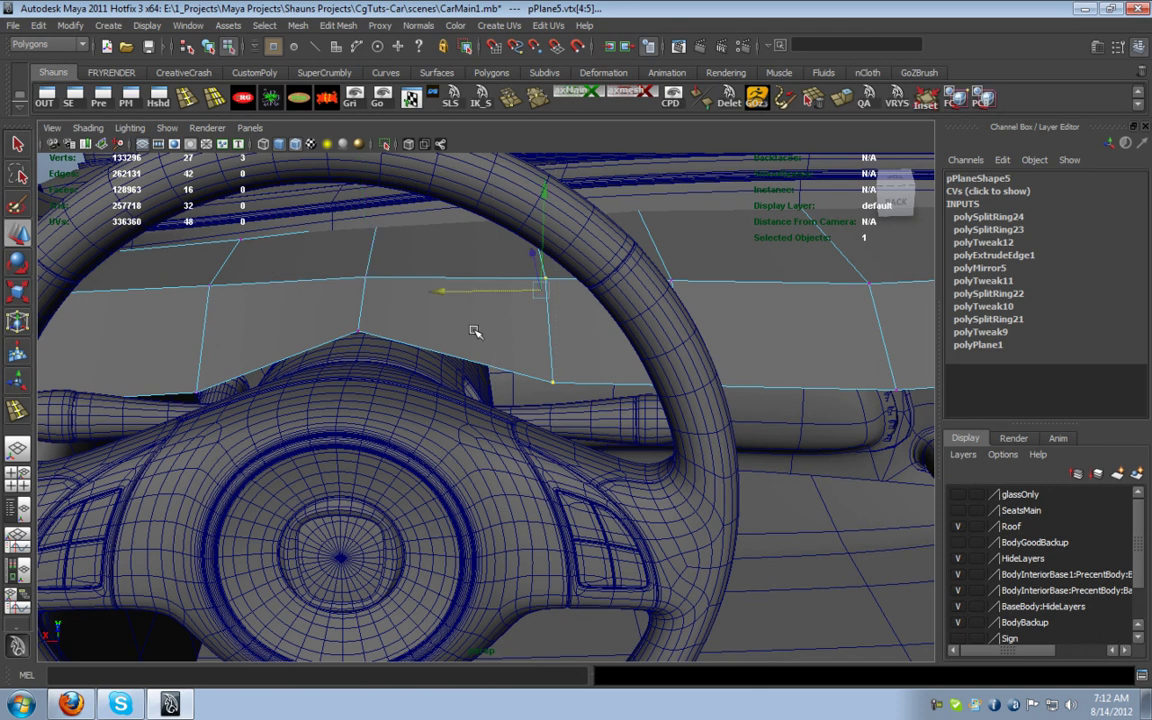
key(ctrl+z)
drag(415, 292, 452, 290)
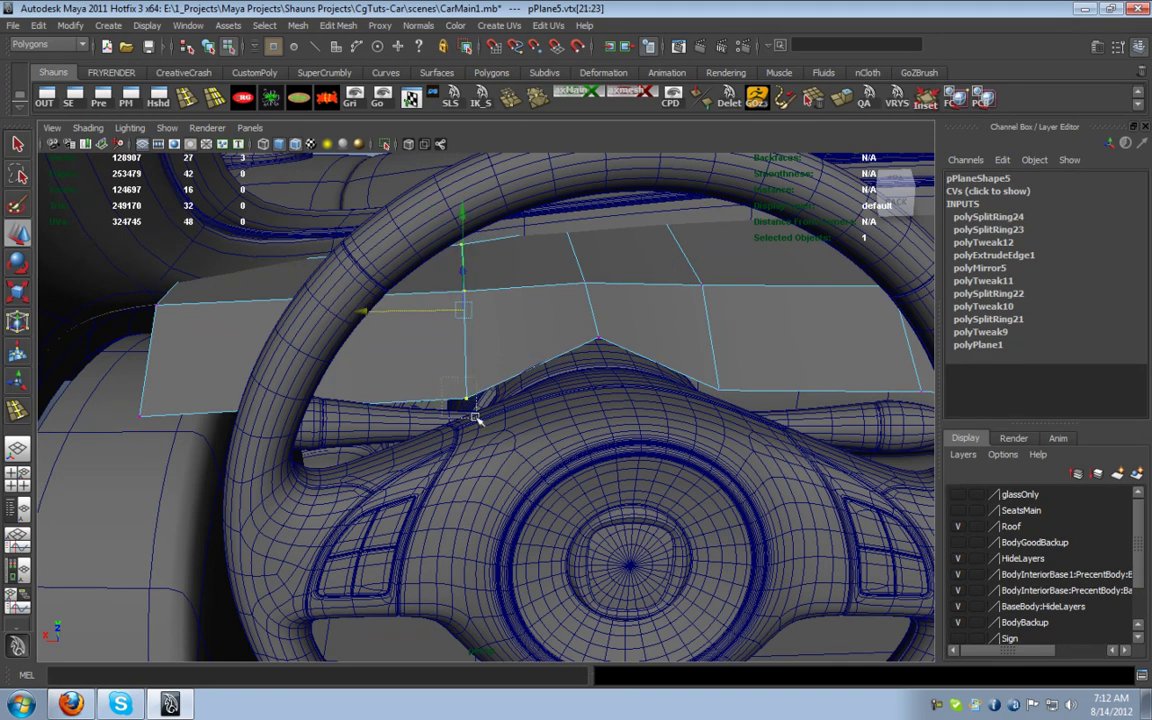
Adjust the height of the lower-edge dashboard vertex on the door side of the steering column
alt+drag(462, 305, 479, 333)
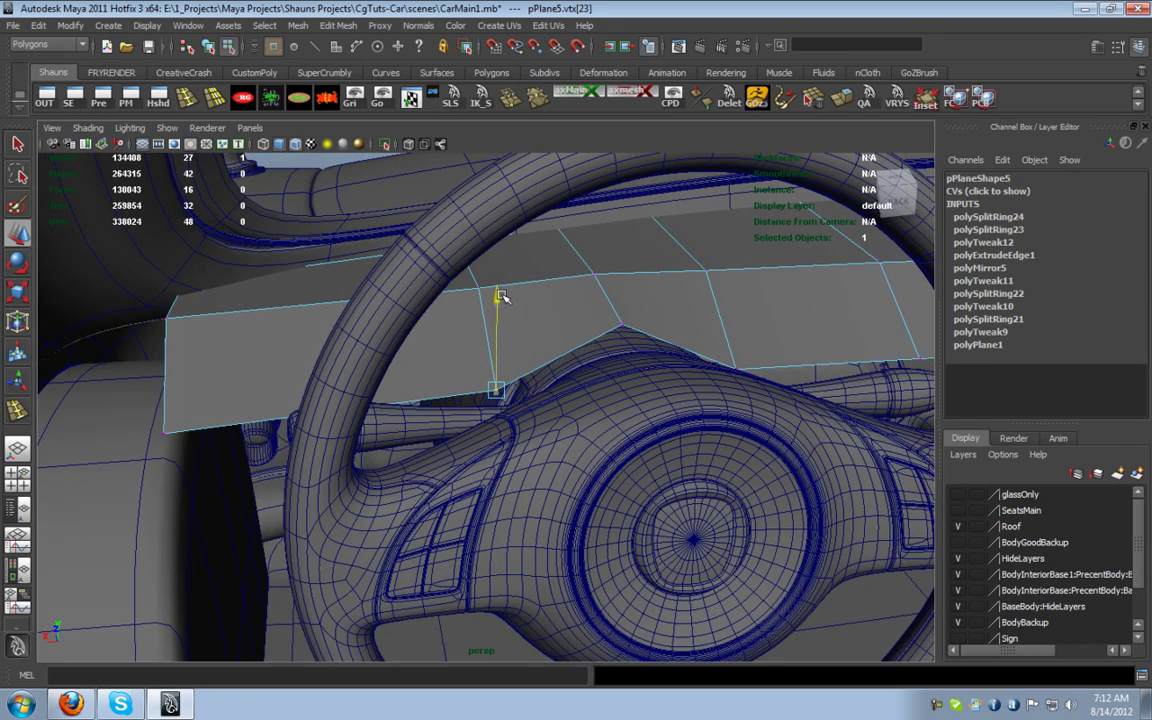
alt+drag(865, 402, 453, 459)
key(3)
alt+right_drag(453, 459, 473, 504)
alt+drag(473, 504, 386, 483)
alt+middle_drag(386, 483, 497, 529)
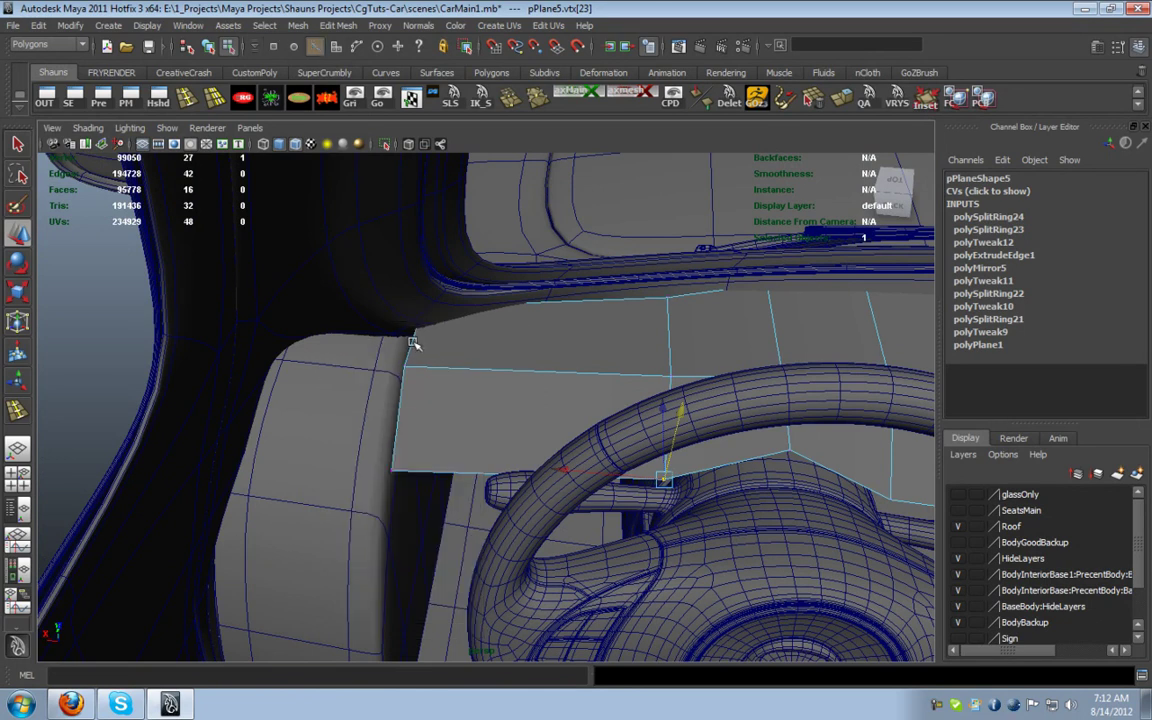
Extrude the two end edges of the dashboard's driver side outward to the door and angle the new section towards the windscreen pillar
click(411, 339)
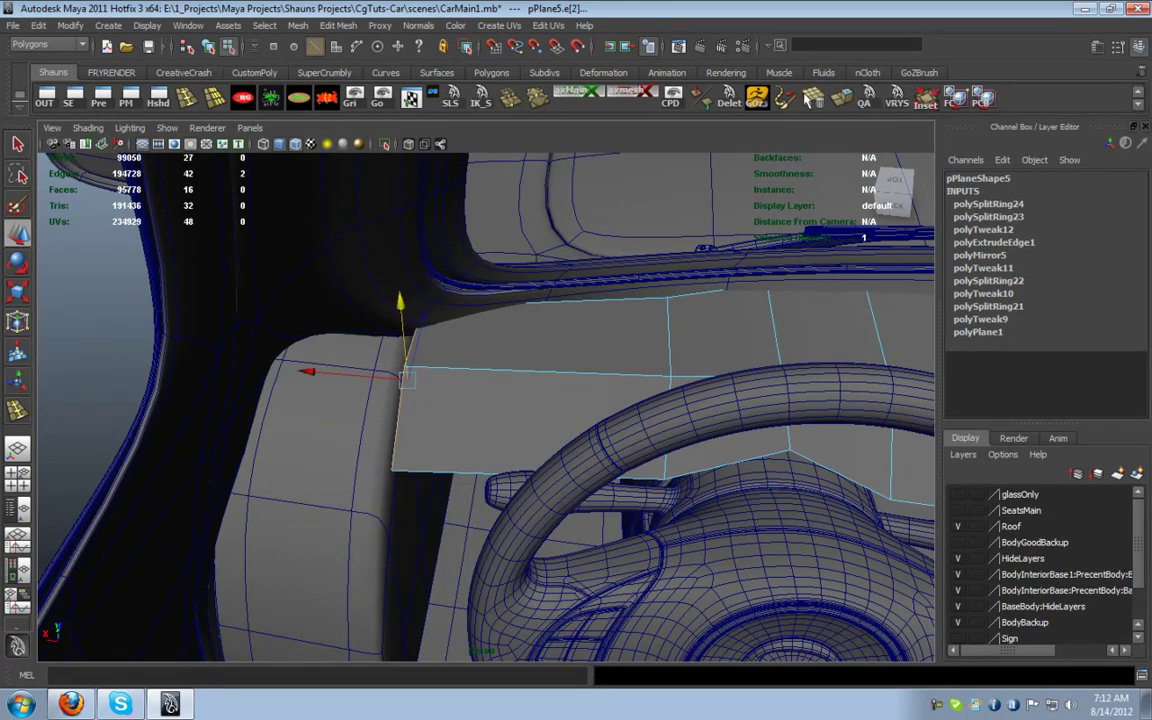
key(ctrl+e)
key(w)
drag(307, 373, 162, 373)
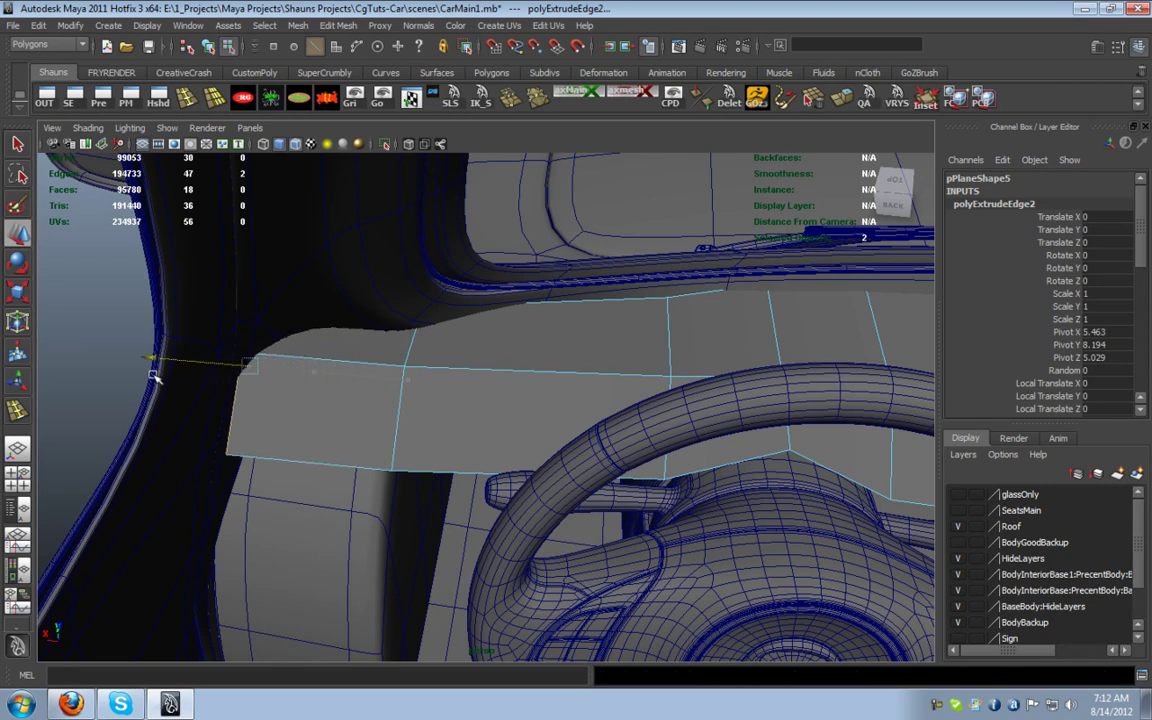
alt+drag(140, 381, 247, 424)
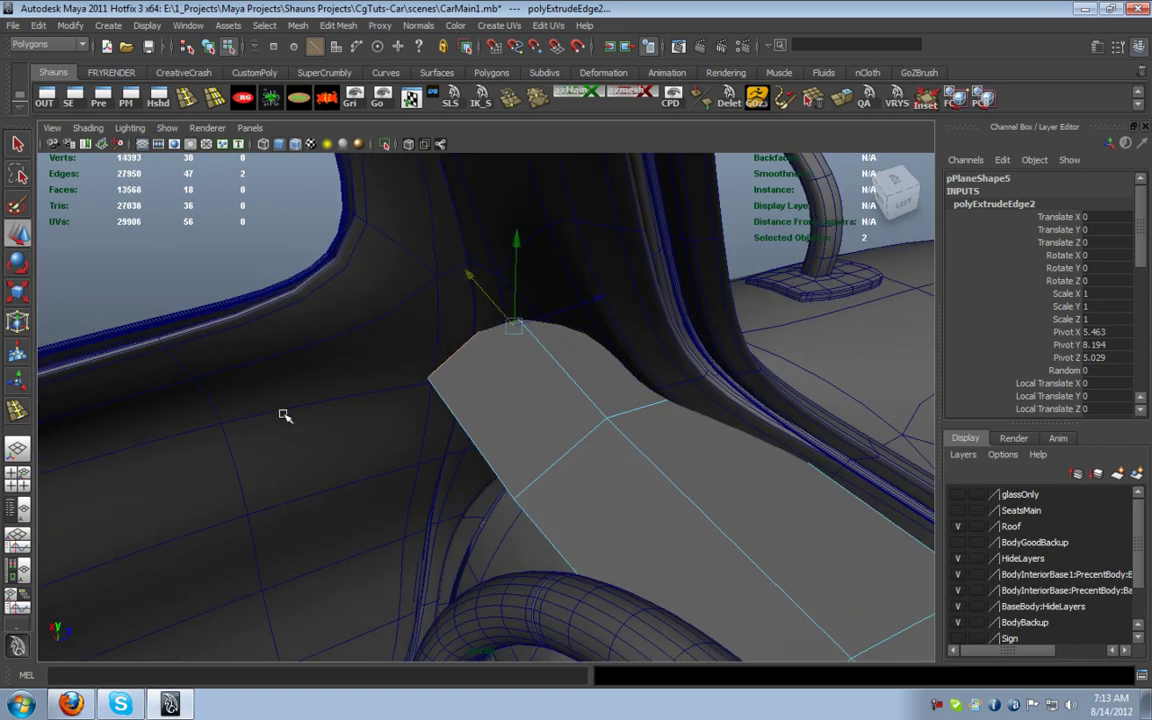
middle_drag(607, 301, 650, 290)
alt+drag(648, 289, 617, 383)
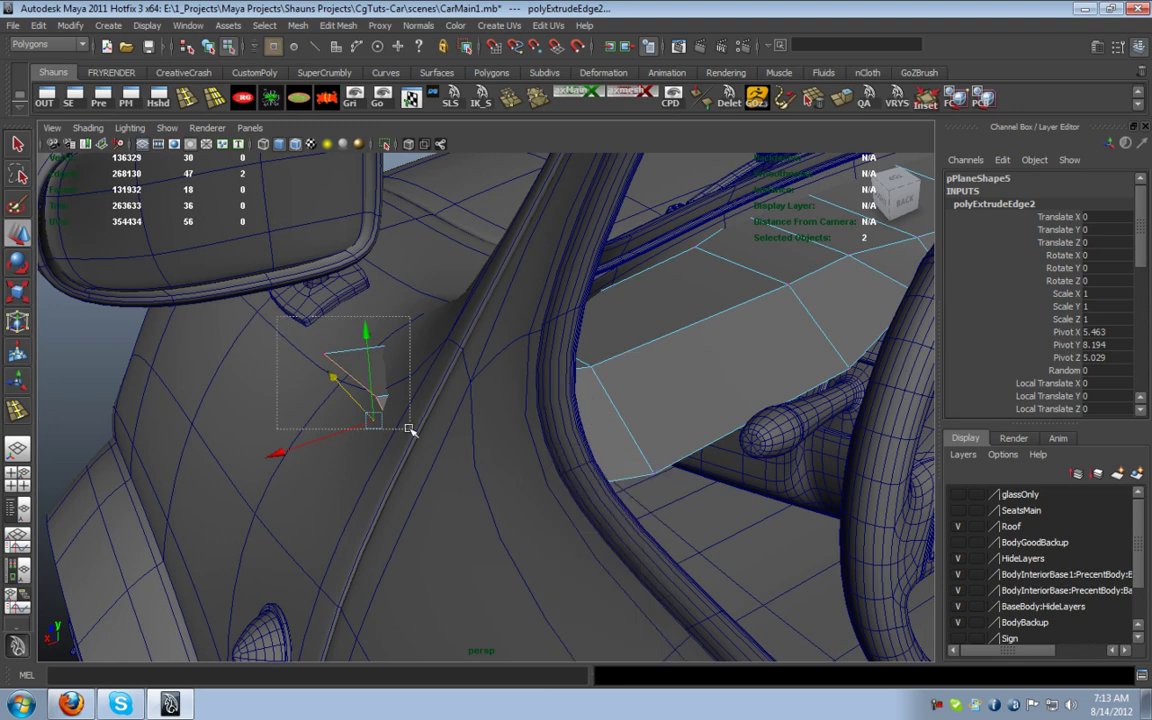
Reposition the vertices of the driver-side dashboard extension so its end tucks into the door panel and pillar
drag(352, 390, 354, 392)
alt+drag(427, 424, 339, 404)
middle_drag(339, 404, 298, 370)
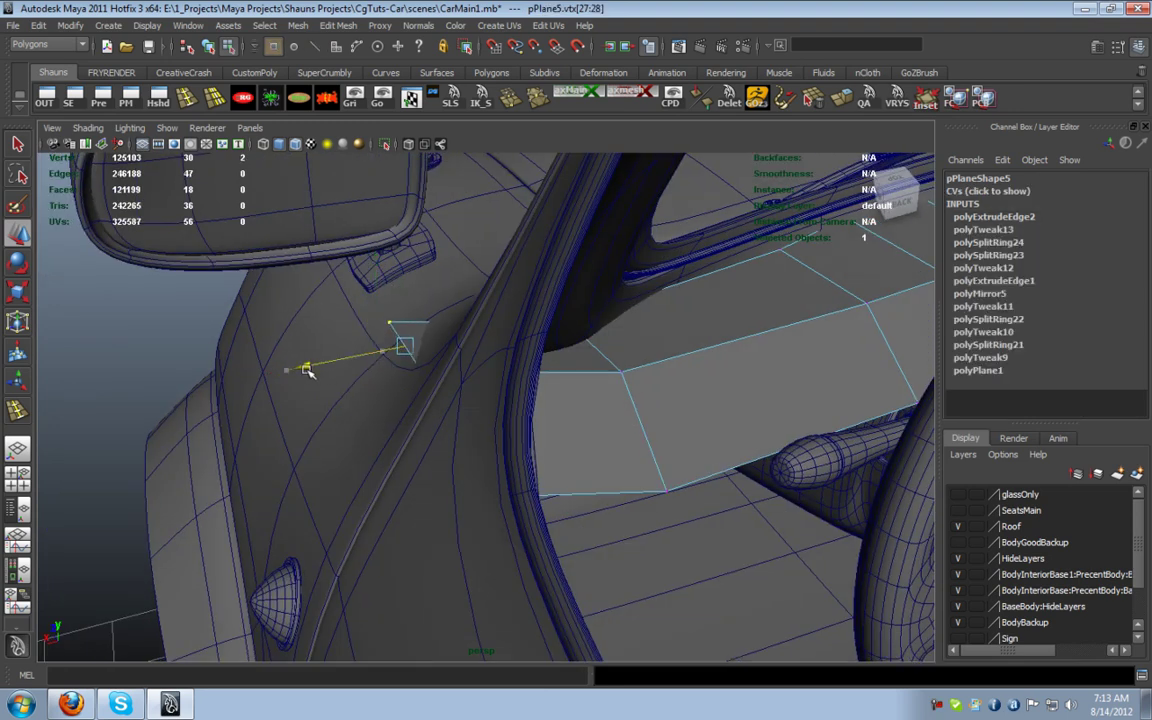
click(389, 322)
drag(293, 340, 340, 336)
key(1)
alt+drag(643, 432, 500, 441)
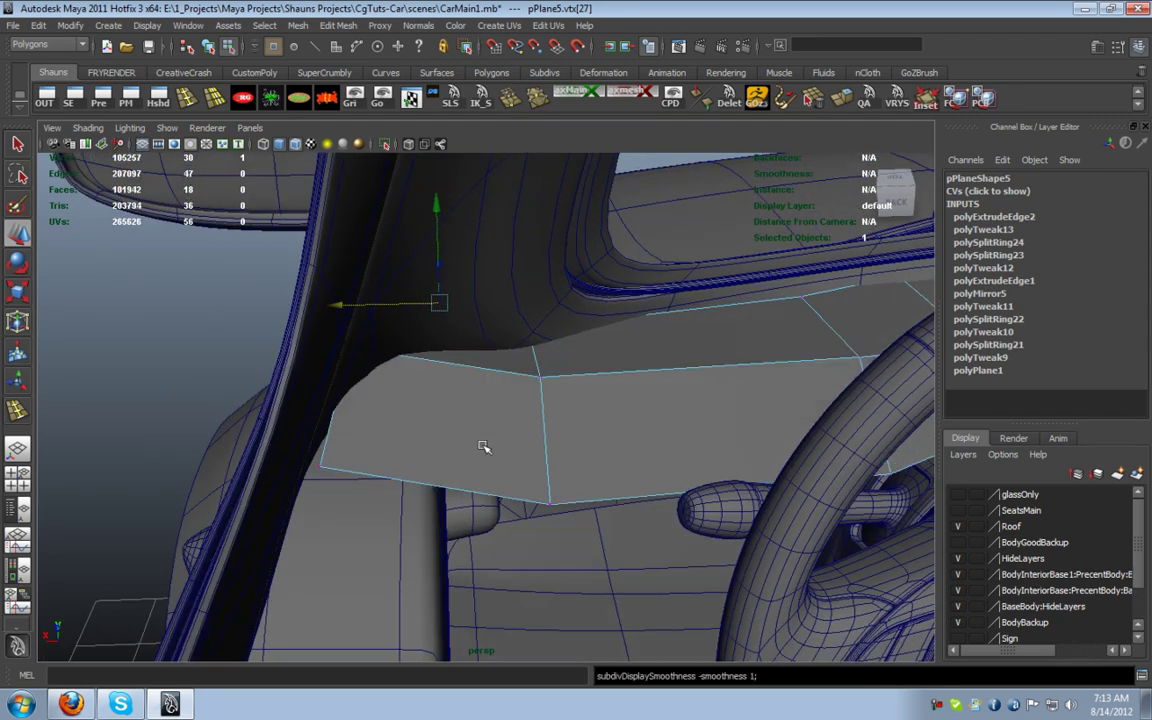
alt+drag(352, 503, 303, 500)
drag(250, 428, 411, 352)
alt+drag(432, 450, 374, 440)
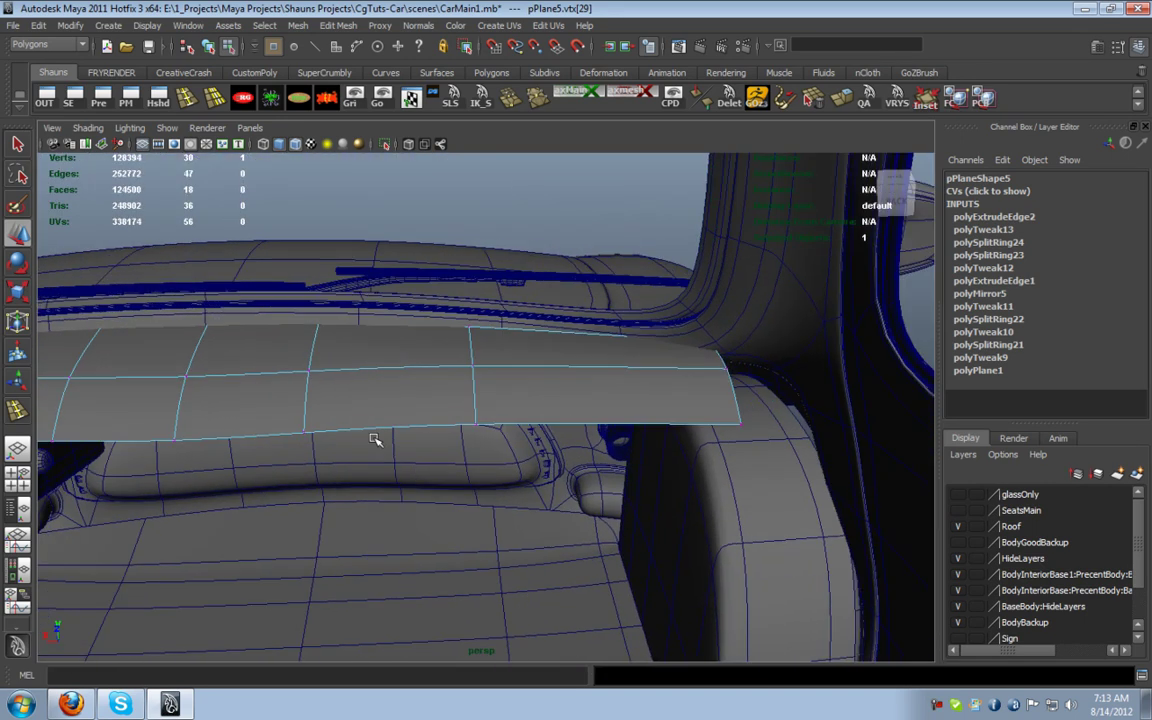
Extrude the two end edges on the passenger side of the dashboard outward to the door and shift them forward
right_drag(645, 395, 655, 352)
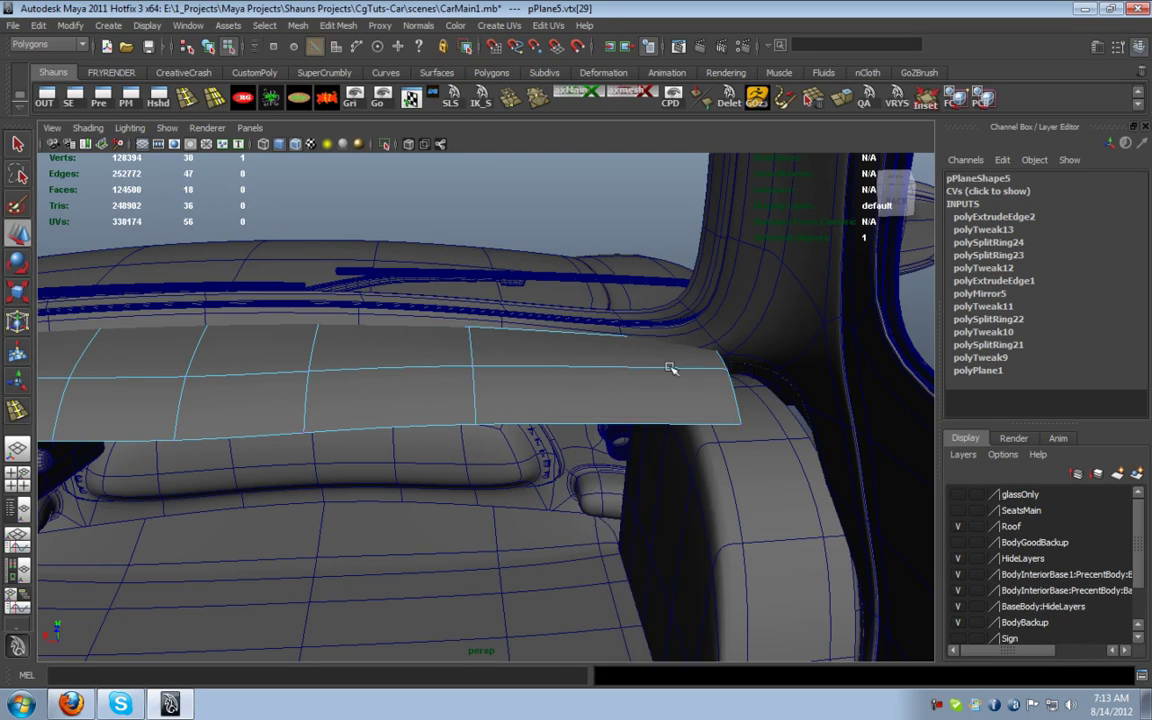
alt+drag(637, 406, 720, 332)
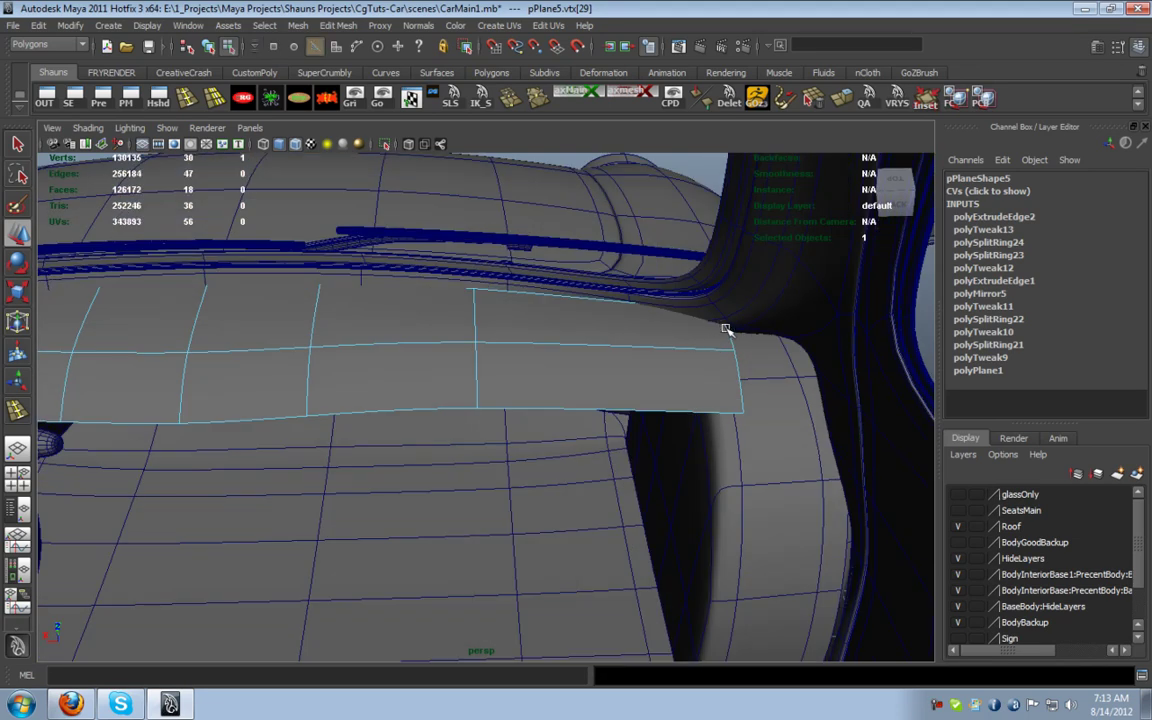
click(725, 328)
key(1)
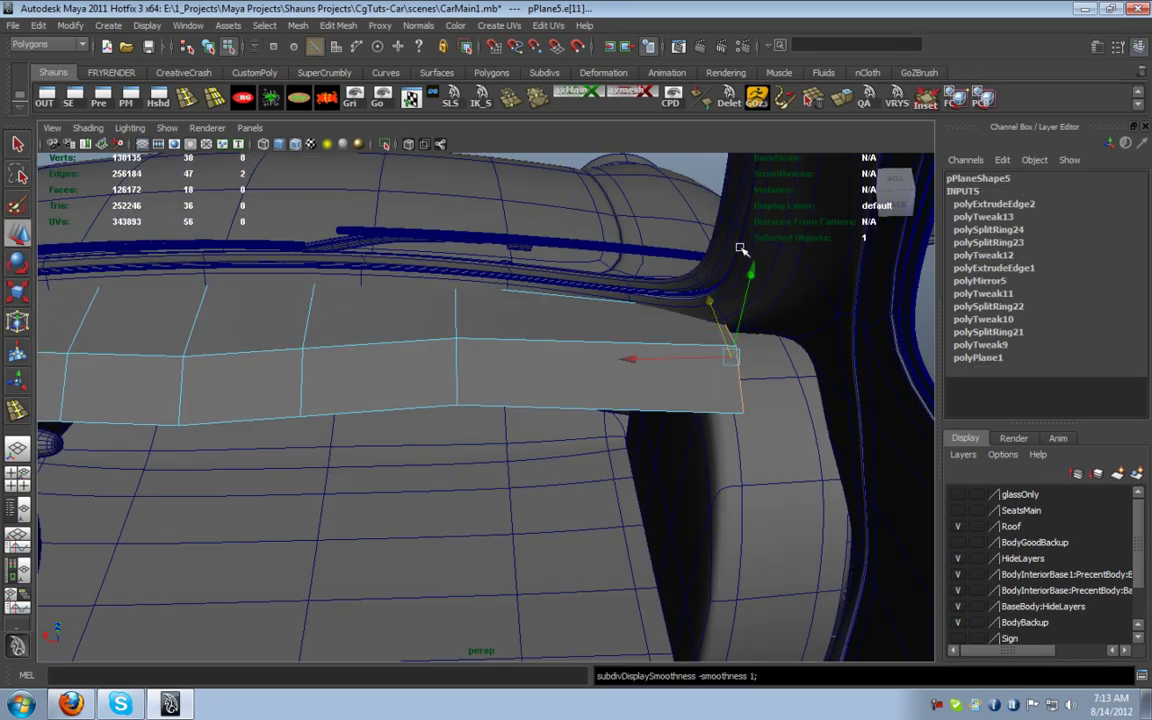
click(849, 97)
alt+middle_drag(738, 462, 607, 486)
key(w)
drag(494, 385, 580, 389)
drag(483, 313, 428, 305)
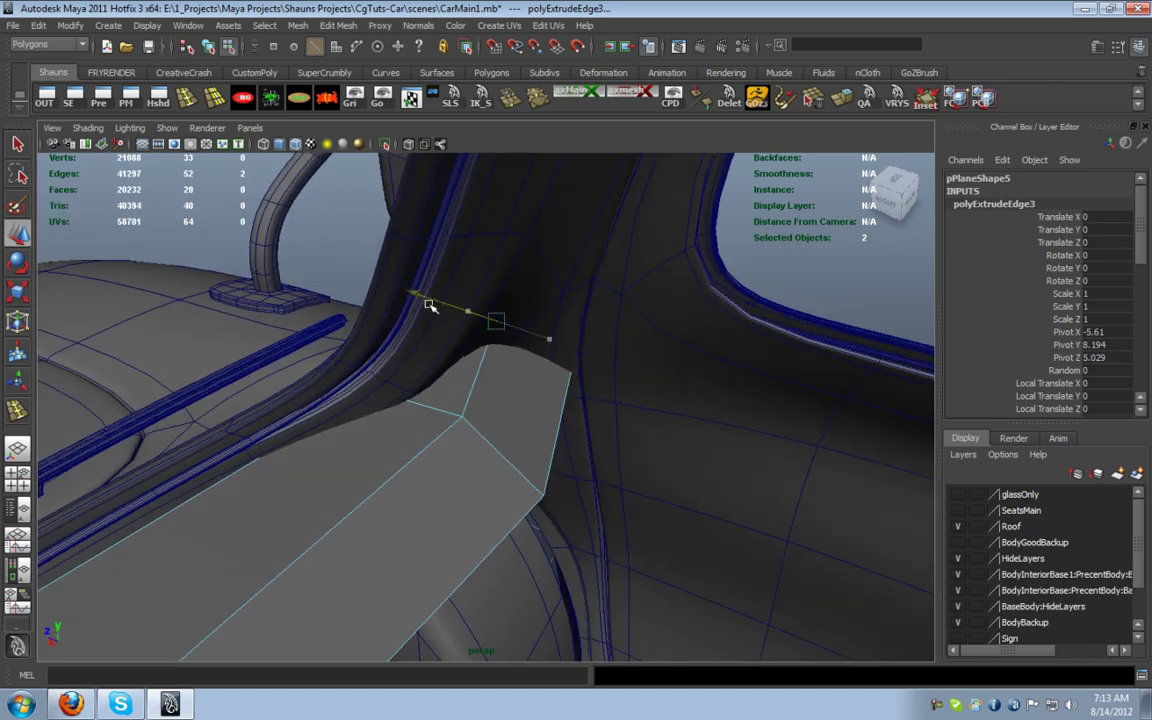
Adjust the end vertices of the passenger-side extension to tuck into the door trim, and check the fit in smooth preview
alt+drag(517, 368, 467, 474)
right_drag(467, 427, 417, 424)
alt+drag(425, 427, 546, 445)
drag(613, 396, 731, 436)
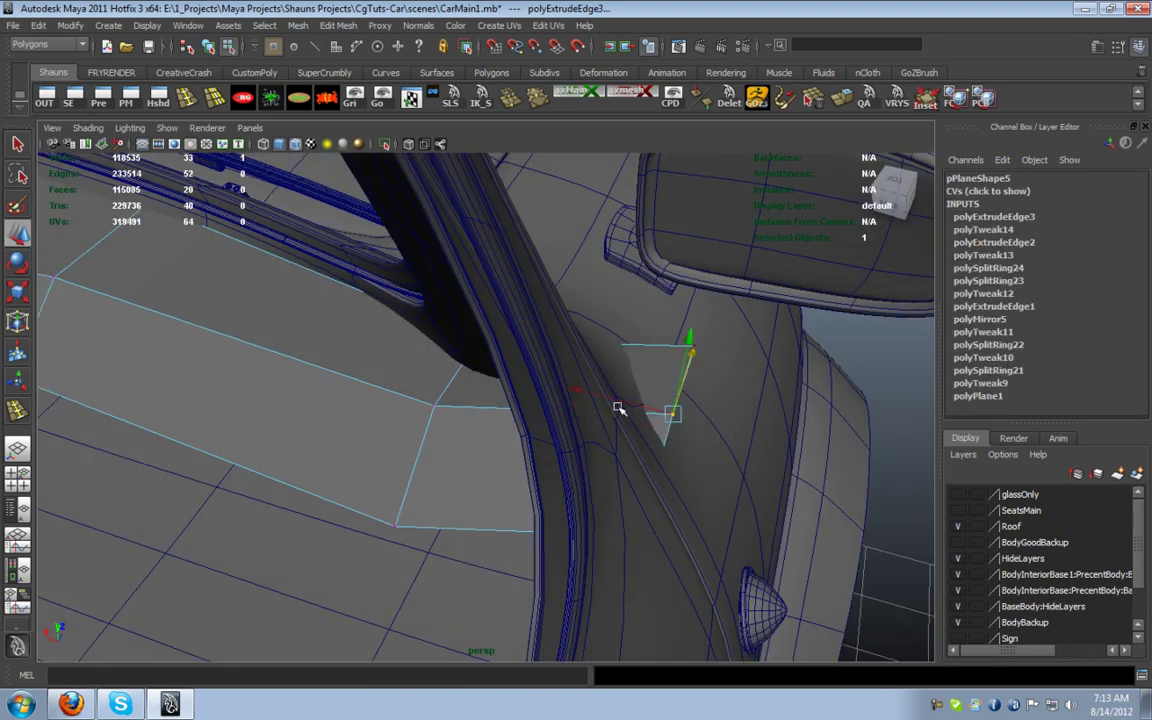
click(527, 386)
key(ctrl+z)
drag(580, 391, 543, 385)
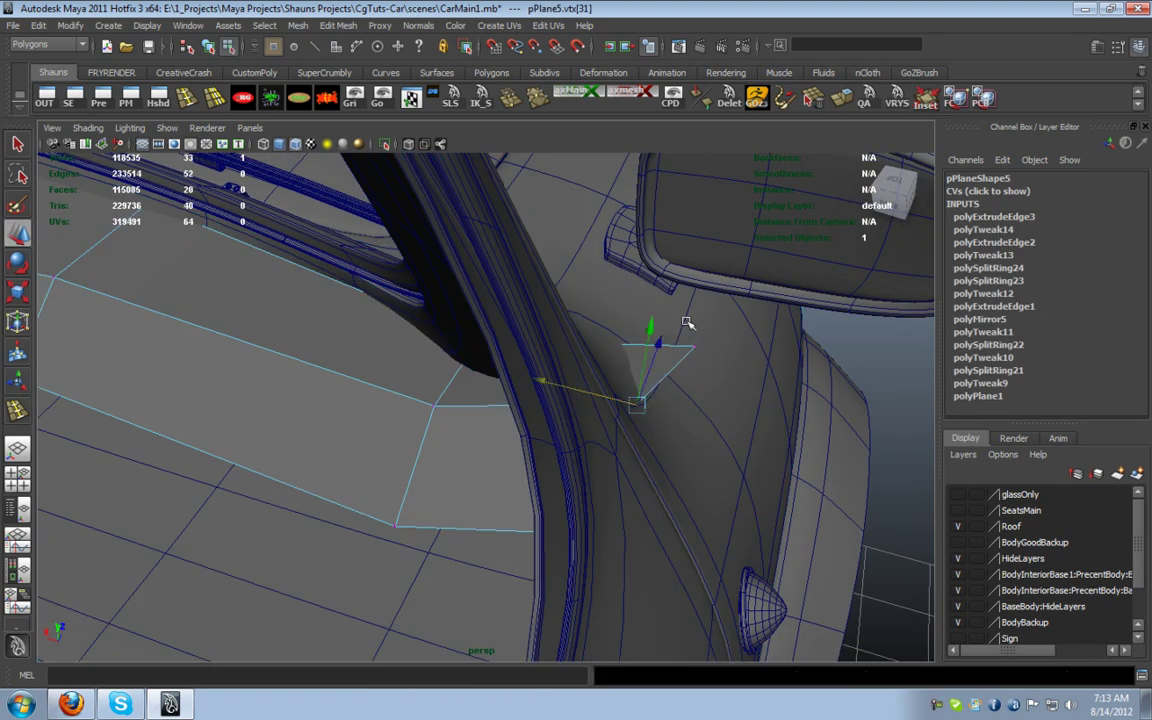
drag(609, 325, 491, 331)
key(3)
alt+drag(422, 414, 491, 388)
alt+middle_drag(433, 442, 645, 257)
Extrude the dashboard's lower front edges down to the car floor, leaving out the edges that arch over the steering column
alt+drag(573, 304, 549, 325)
right_drag(549, 325, 712, 390)
click(712, 390)
alt+drag(715, 386, 295, 356)
key(1)
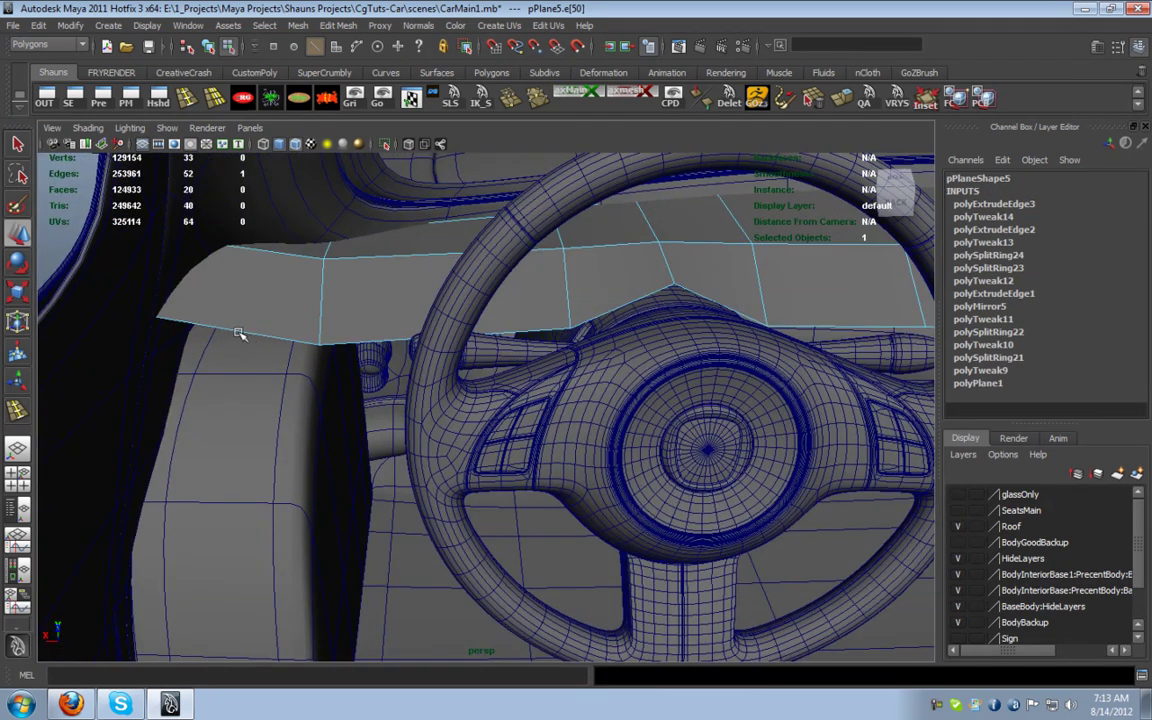
alt+drag(556, 352, 513, 314)
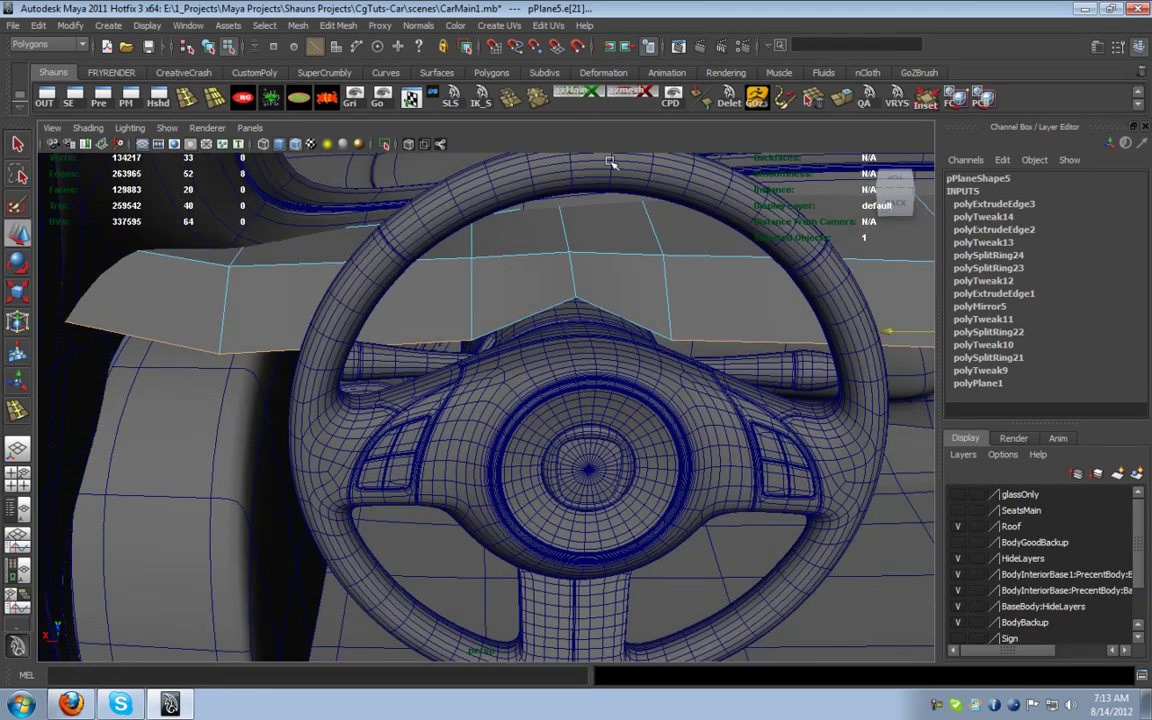
key(ctrl+e)
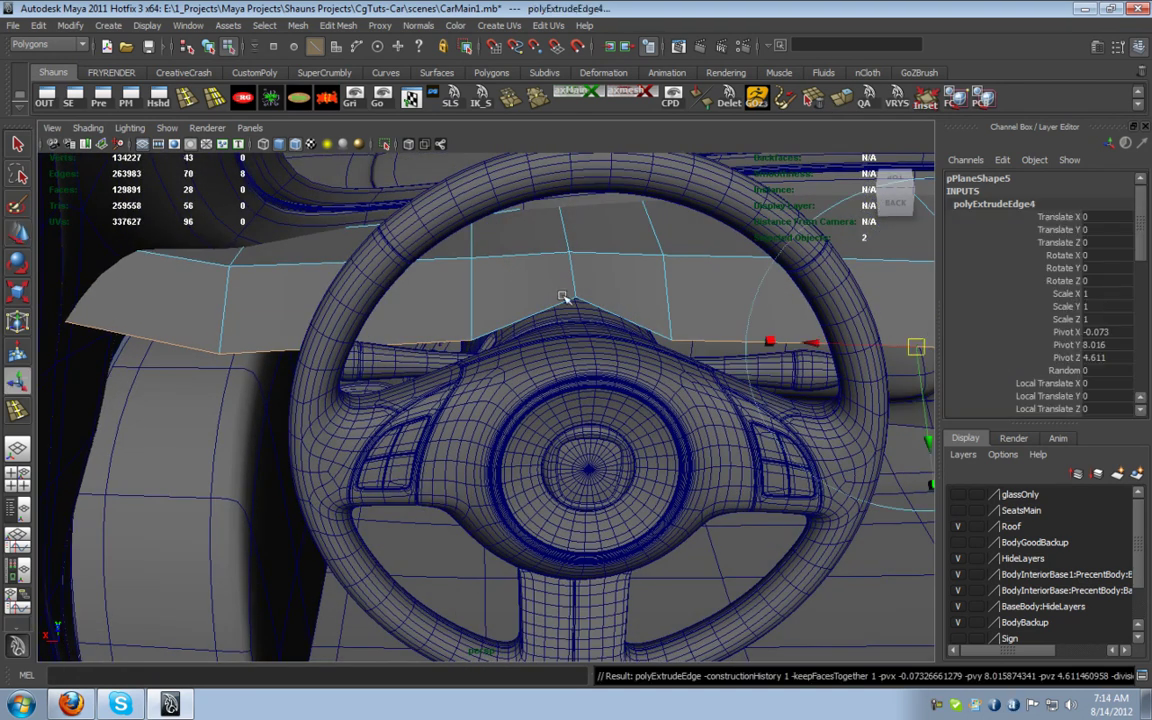
alt+drag(730, 344, 751, 301)
drag(826, 222, 616, 290)
drag(618, 243, 575, 569)
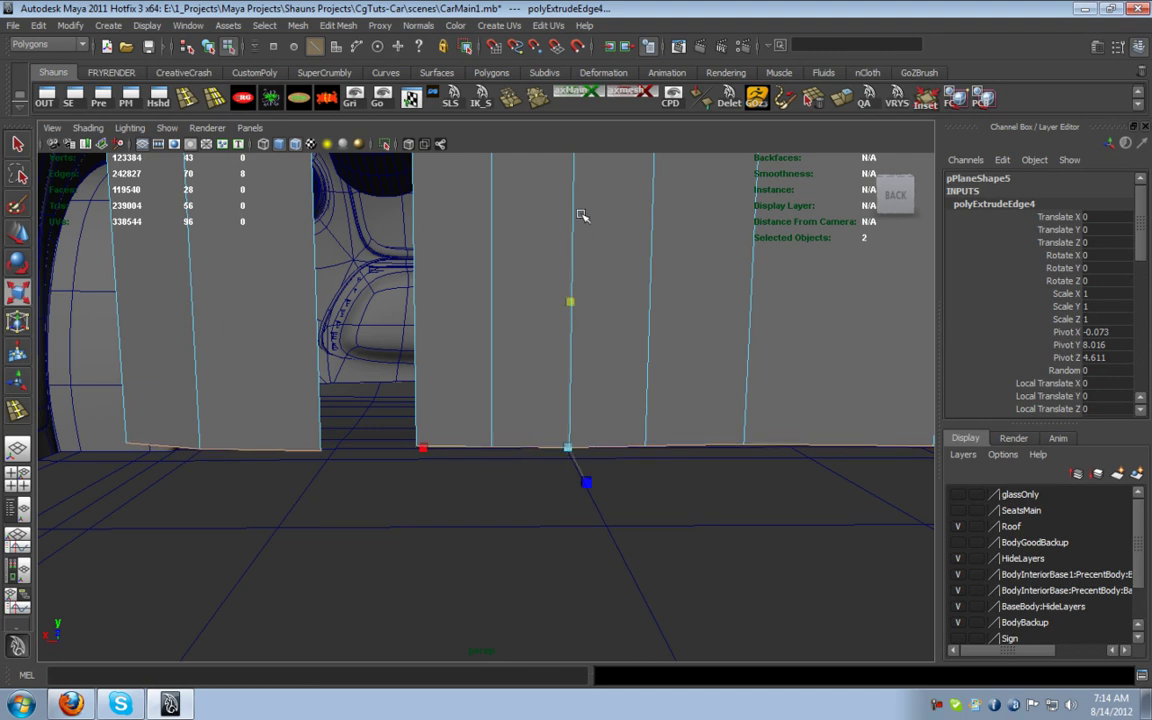
Flatten the bottom row of front-panel vertices vertically, align it with the car floor, and preview the result smoothed
drag(560, 329, 571, 355)
right_drag(605, 311, 556, 298)
scroll(594, 388, down, 3)
scroll(505, 368, up, 2)
alt+middle_drag(594, 388, 534, 370)
drag(53, 358, 932, 490)
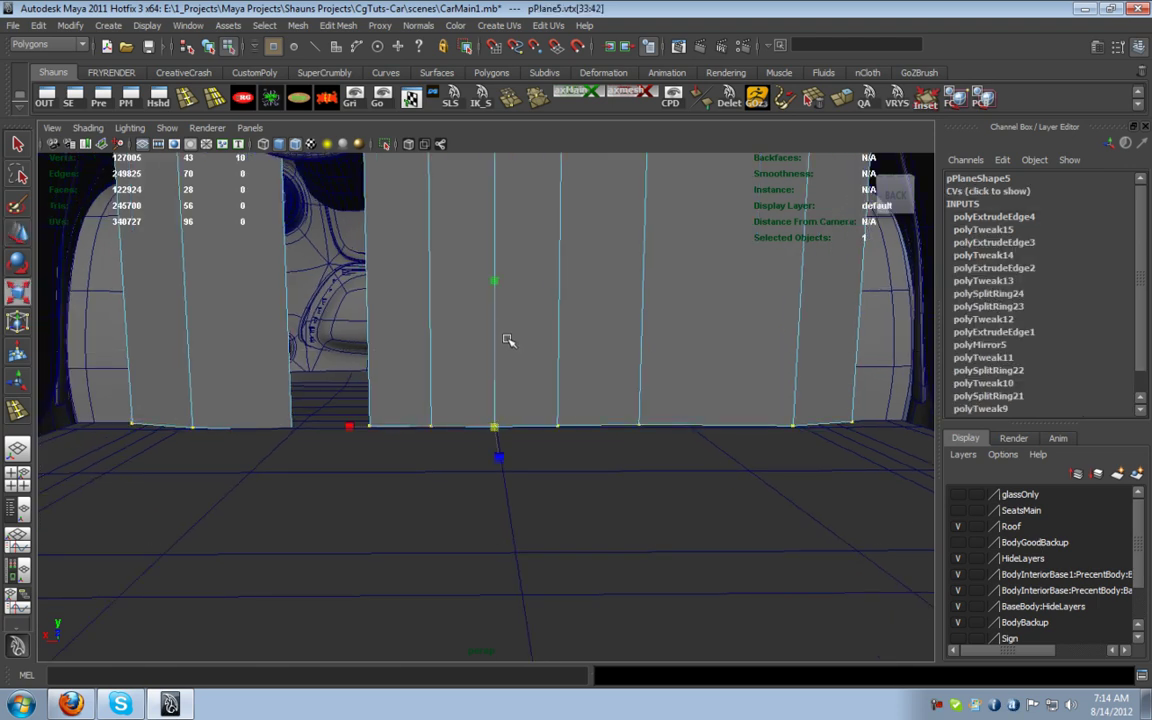
drag(493, 282, 494, 423)
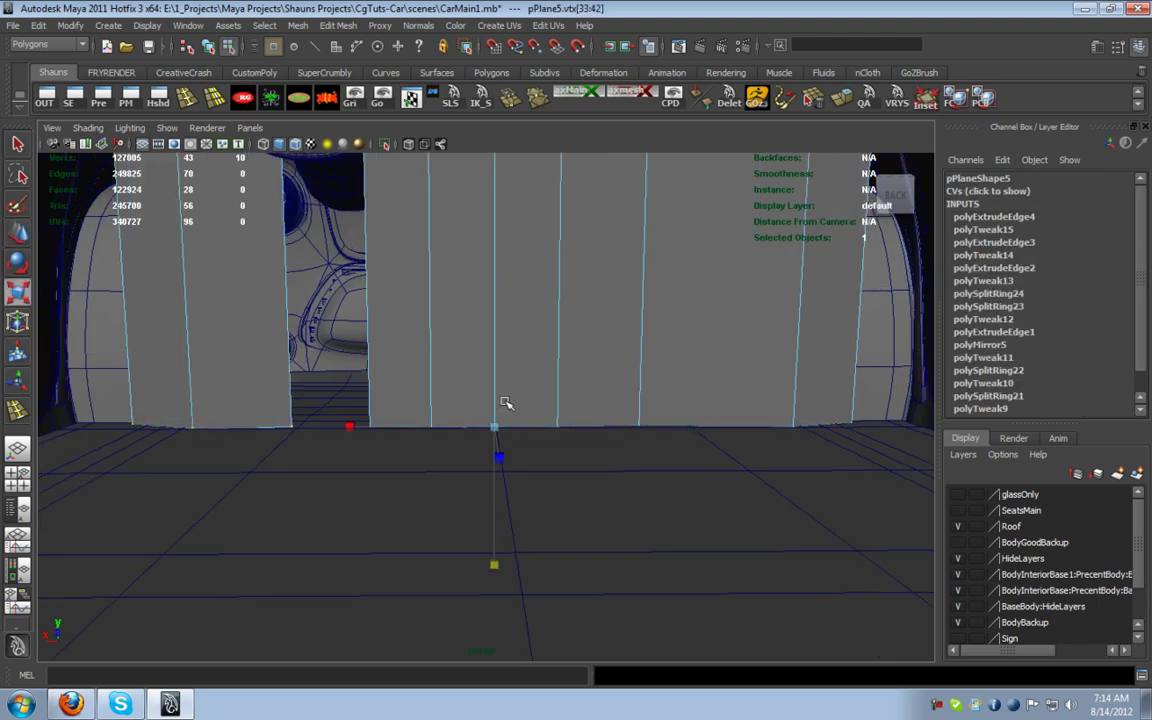
key(w)
mouse_move(492, 322)
mouse_down()
mouse_move(492, 310)
mouse_move(491, 320)
mouse_up()
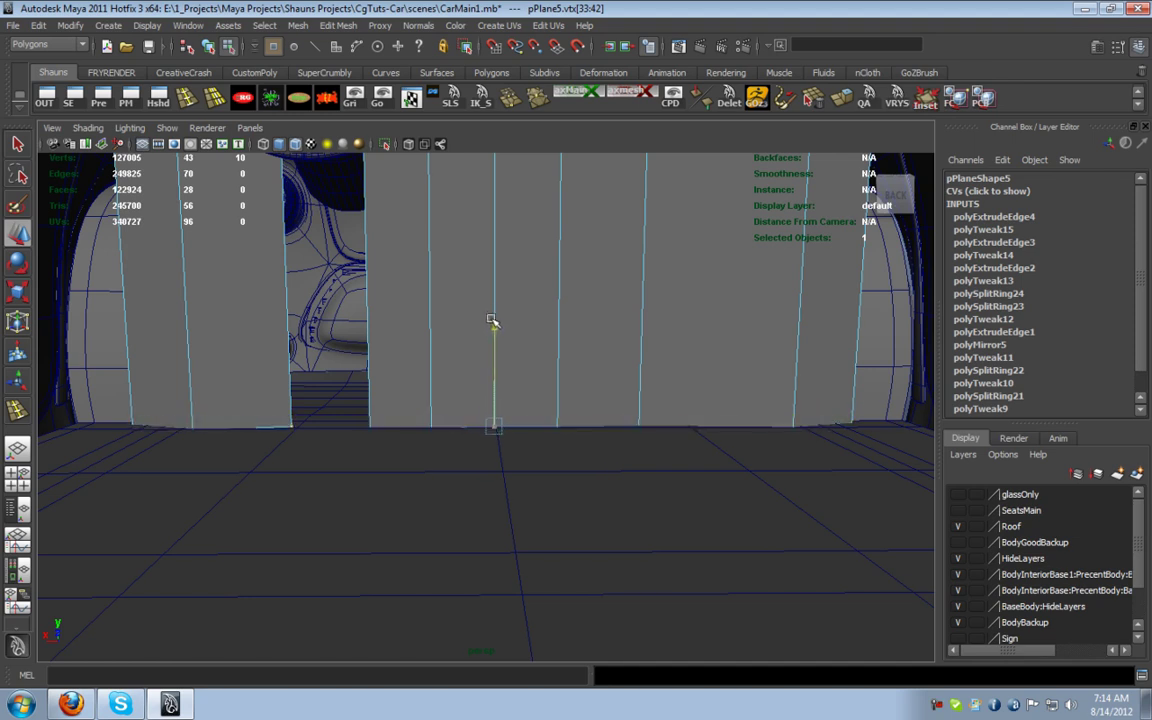
alt+drag(575, 252, 492, 451)
key(3)
key(1)
key(1)
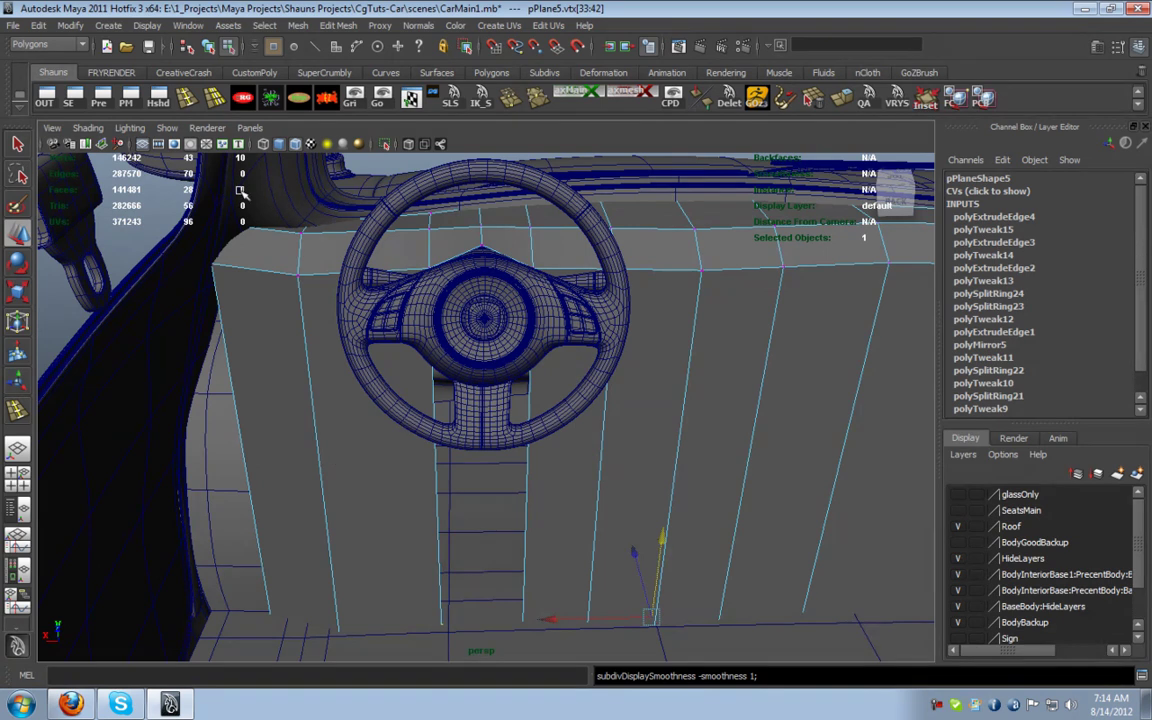
Insert a horizontal edge loop across the front panel on each side of the steering column gap, just below the column
click(188, 98)
drag(312, 367, 315, 404)
alt+drag(476, 432, 509, 336)
scroll(470, 395, up, 5)
click(512, 328)
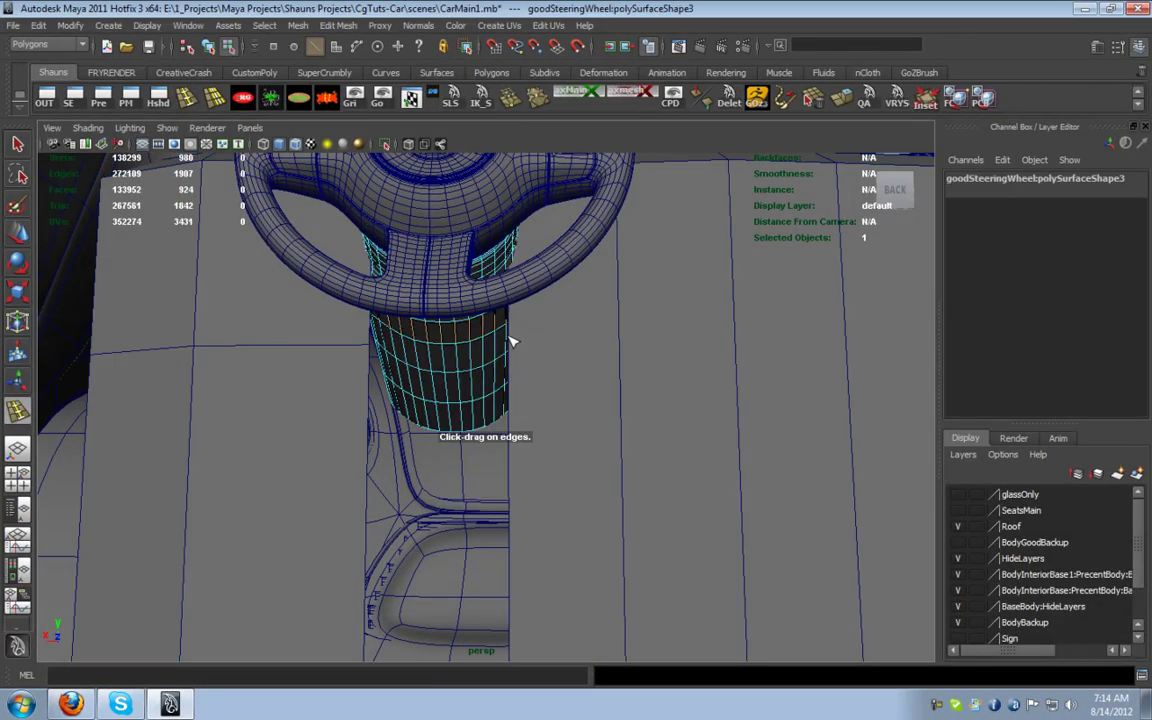
key(ctrl+z)
click(619, 333)
drag(619, 317, 621, 339)
Bridge the two facing vertical edges below the steering column with 1 division to close the lower gap
alt+drag(403, 413, 400, 422)
key(w)
right_drag(356, 410, 363, 398)
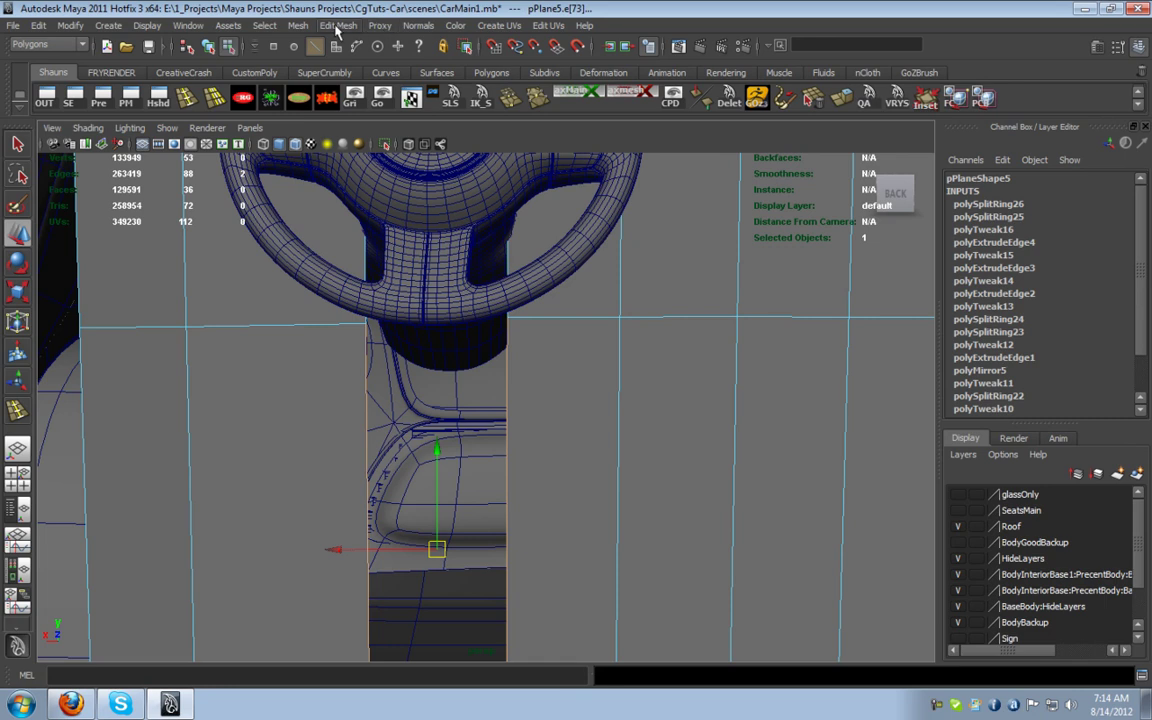
click(338, 27)
click(347, 85)
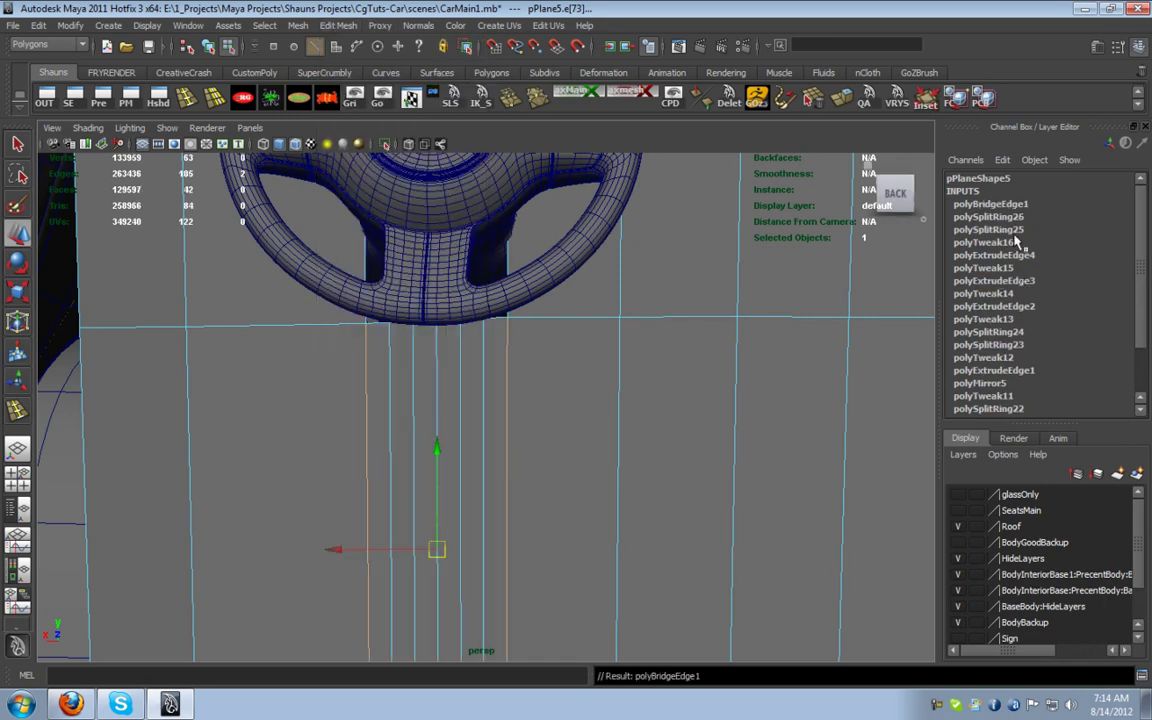
click(1033, 204)
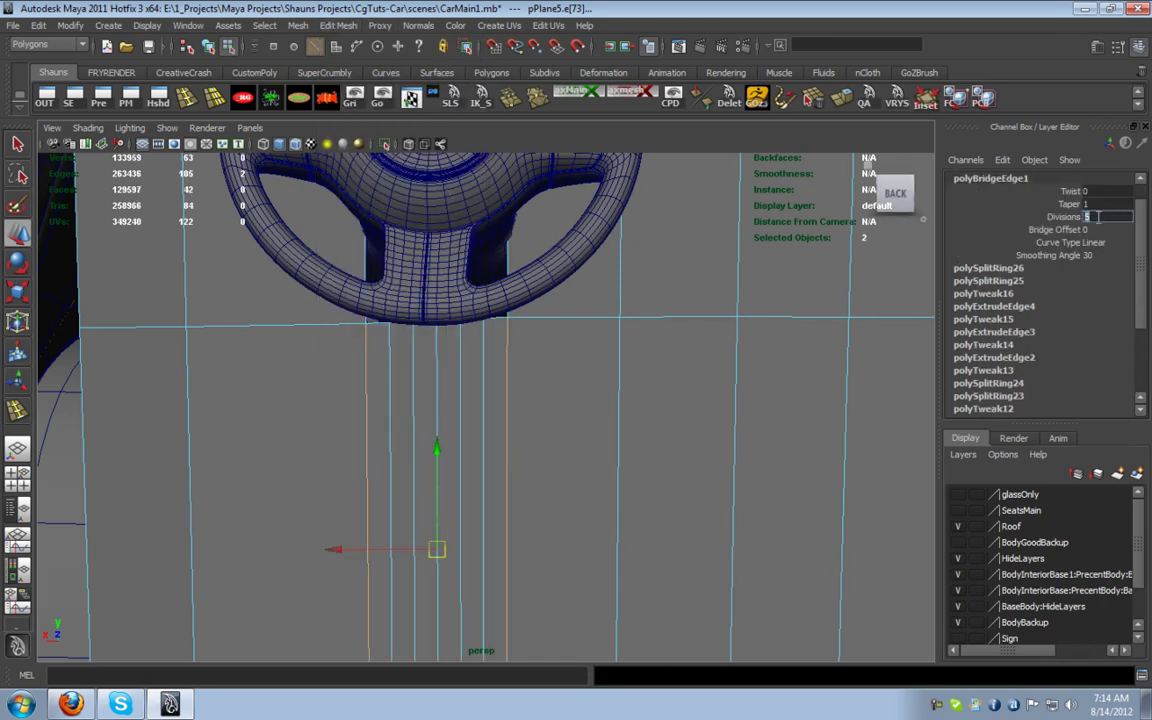
key(Return)
key(3)
alt+drag(427, 390, 481, 411)
key(1)
Adjust the height of the horizontal vertex row below the steering column and check the panel in smooth preview
alt+drag(397, 360, 360, 355)
right_drag(442, 358, 393, 366)
alt+drag(393, 367, 291, 373)
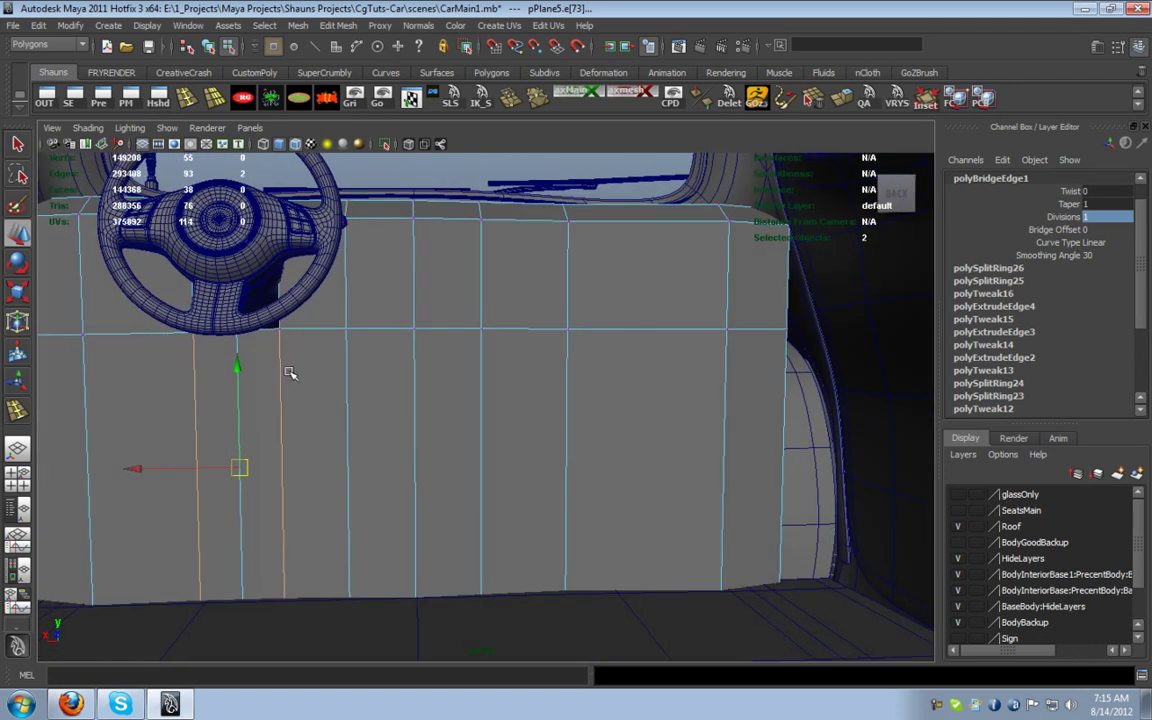
alt+middle_drag(291, 373, 365, 365)
drag(90, 296, 934, 374)
alt+middle_drag(521, 350, 632, 416)
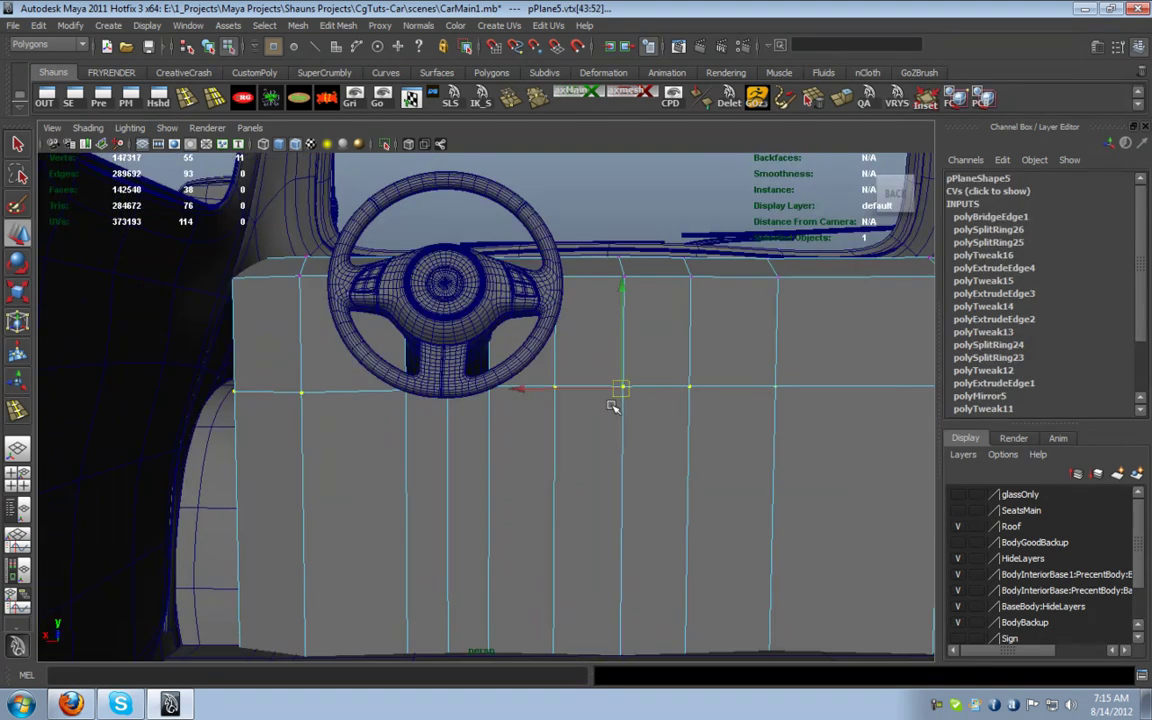
drag(630, 302, 561, 427)
key(1)
alt+middle_drag(561, 427, 504, 432)
alt+drag(504, 432, 546, 436)
key(3)
key(1)
Insert a horizontal edge loop across the front panel on each side of the steering column opening, between its upper and lower edges
right_drag(582, 334, 581, 298)
drag(621, 397, 663, 386)
alt+drag(545, 358, 460, 340)
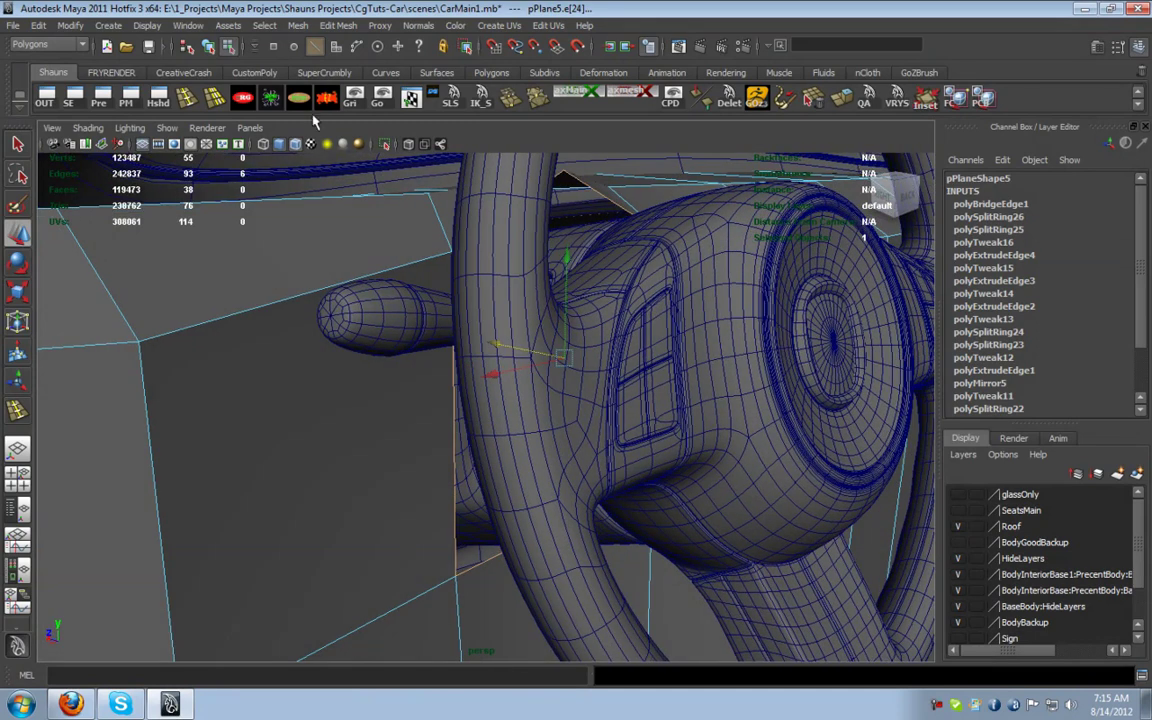
alt+drag(332, 368, 325, 380)
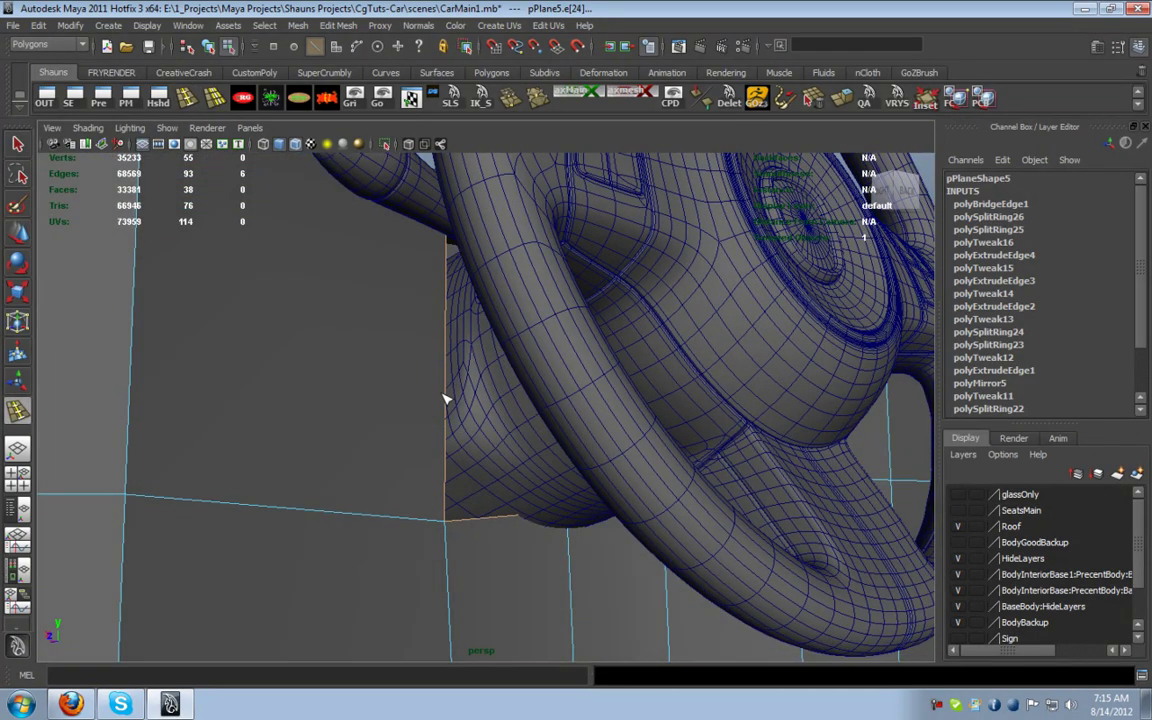
click(446, 335)
mouse_move(548, 404)
alt+mouse_down()
mouse_move(432, 414)
mouse_move(591, 401)
mouse_move(537, 397)
alt+mouse_up()
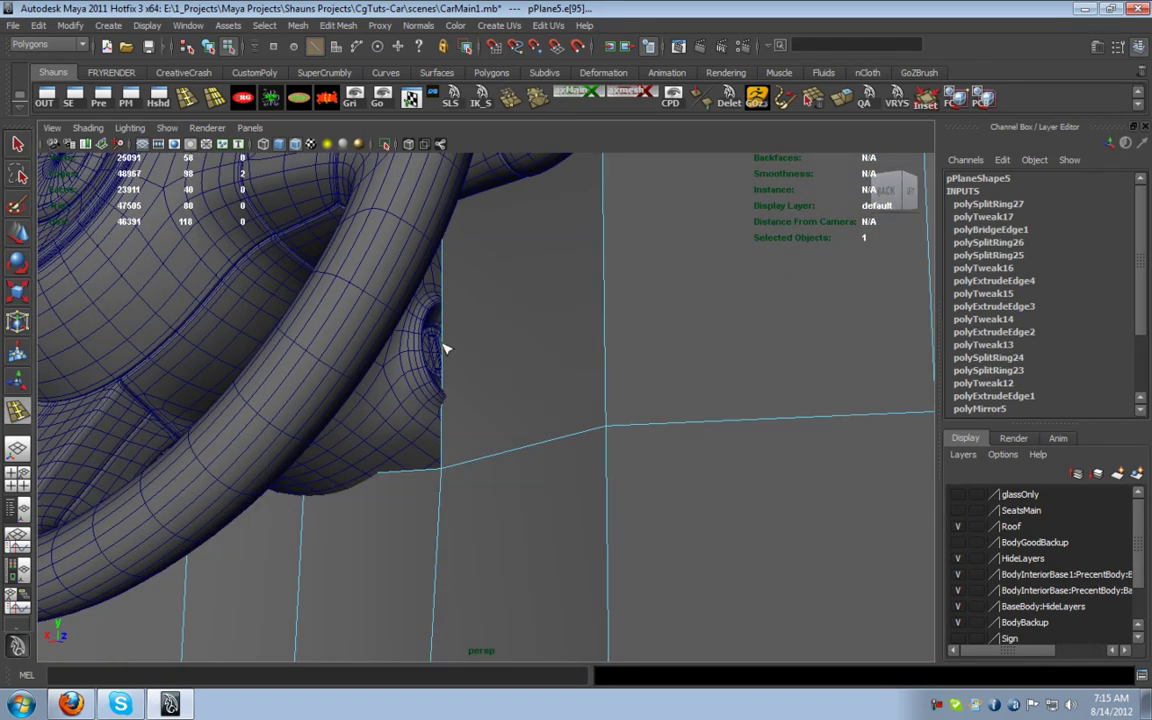
drag(448, 290, 448, 293)
Reposition the new loops' vertices beside the steering column opening to fit around the column
key(w)
right_drag(469, 284, 425, 283)
drag(422, 268, 476, 352)
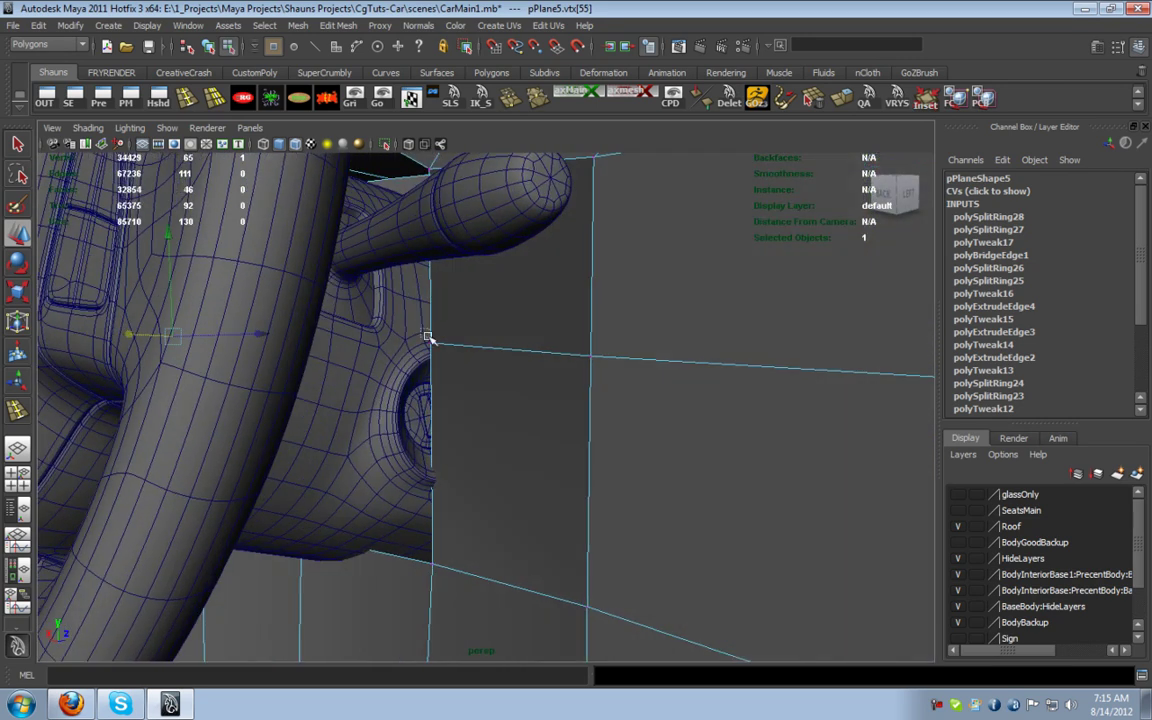
click(378, 342)
middle_drag(378, 342, 466, 422)
alt+drag(466, 422, 390, 469)
click(633, 232)
alt+drag(633, 232, 883, 602)
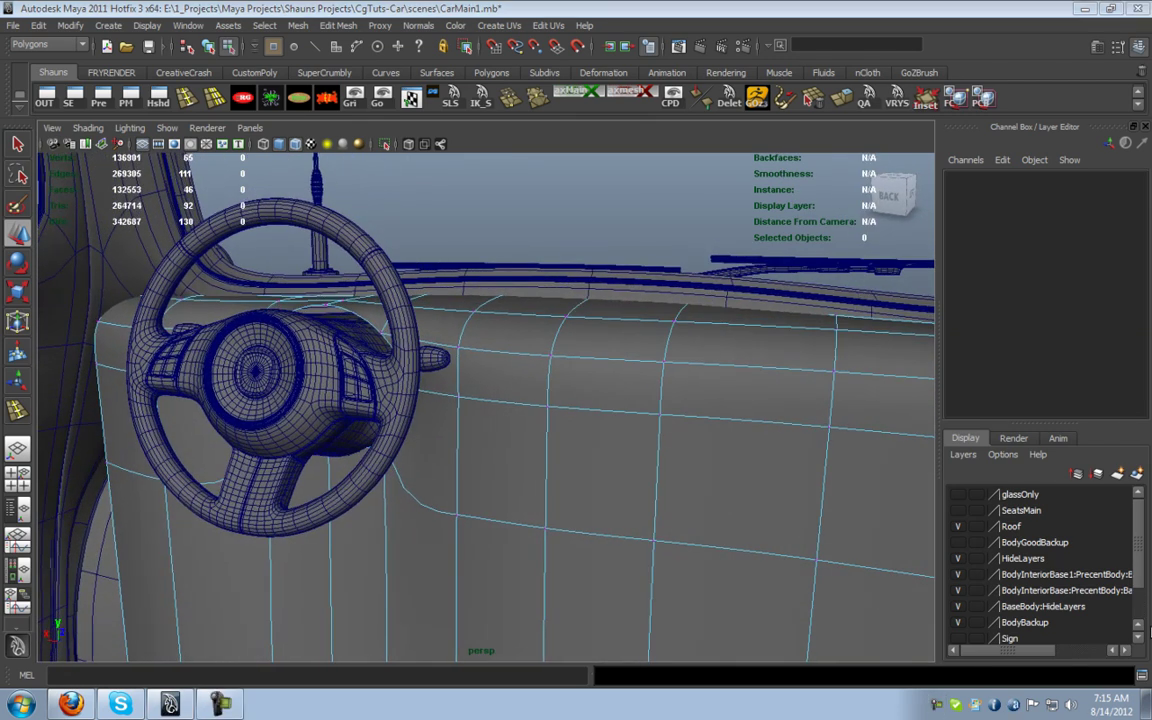
Examine the centre vertex under the steering column and the fit of the opening around the column in smooth preview
alt+drag(543, 512, 447, 417)
right_drag(456, 409, 404, 394)
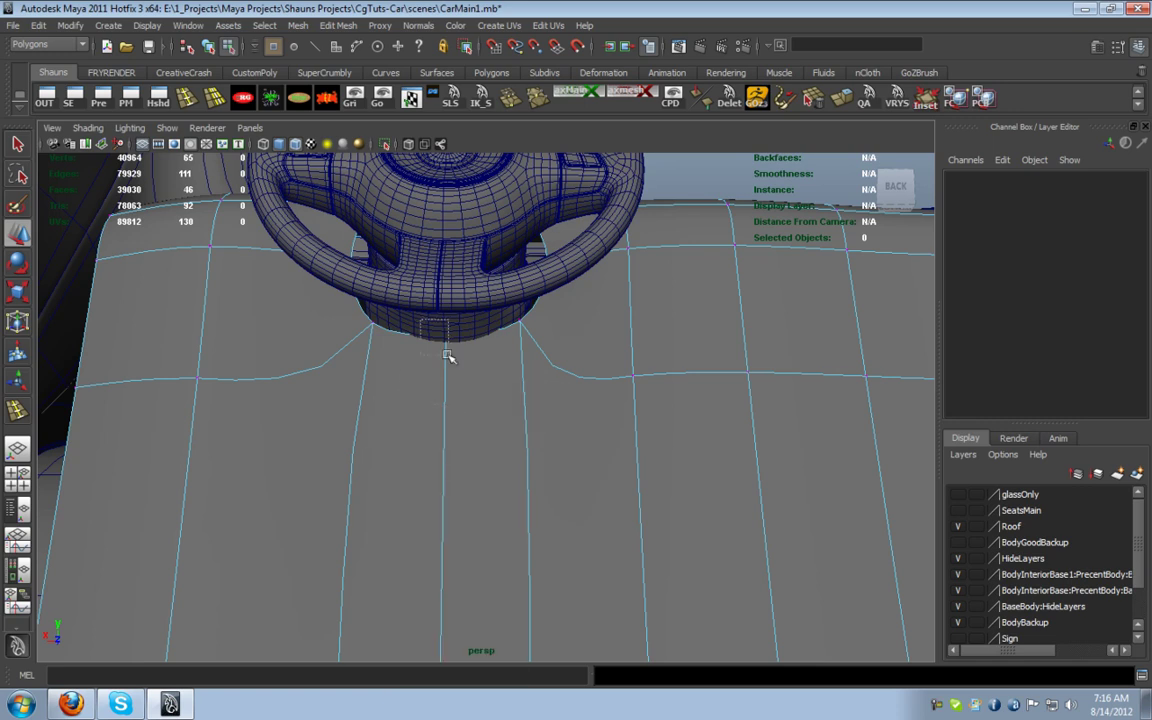
drag(424, 321, 467, 363)
key(f)
alt+drag(432, 429, 531, 198)
alt+drag(553, 322, 414, 458)
alt+right_drag(414, 458, 334, 458)
alt+middle_drag(334, 458, 404, 450)
key(1)
key(3)
alt+drag(404, 450, 375, 490)
key(1)
Select the panel's outer border edges beside the door on the steering wheel side
right_drag(206, 393, 197, 382)
right_drag(192, 362, 194, 364)
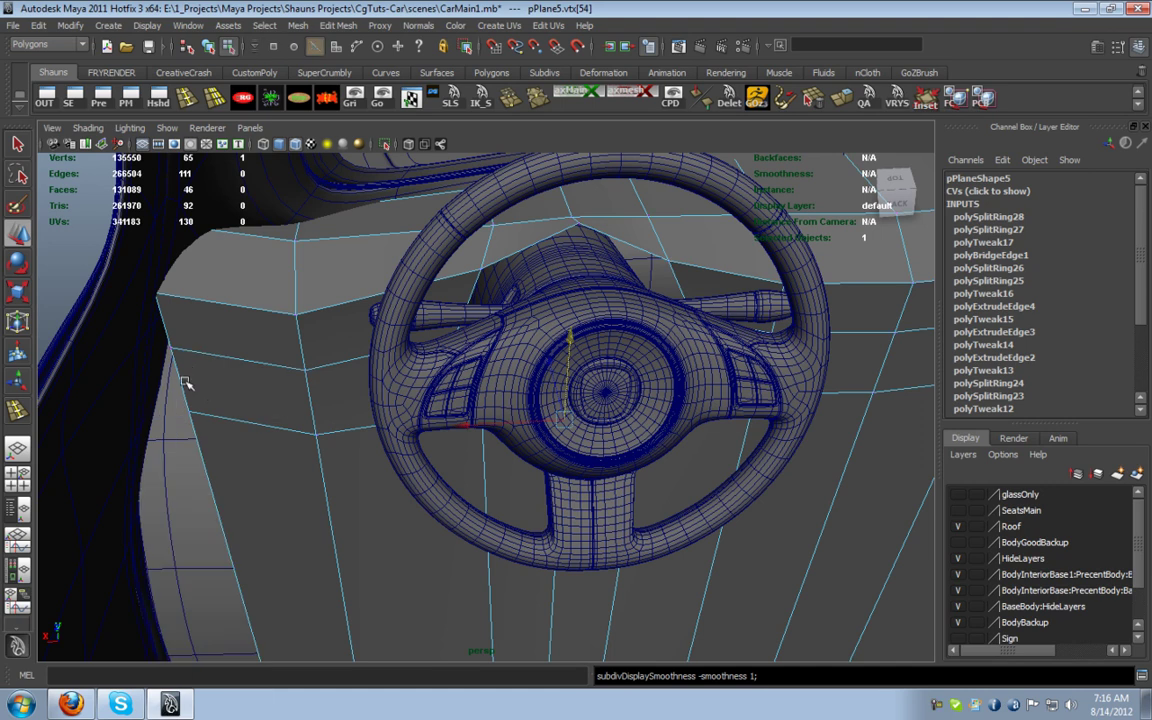
click(181, 380)
alt+drag(175, 358, 205, 392)
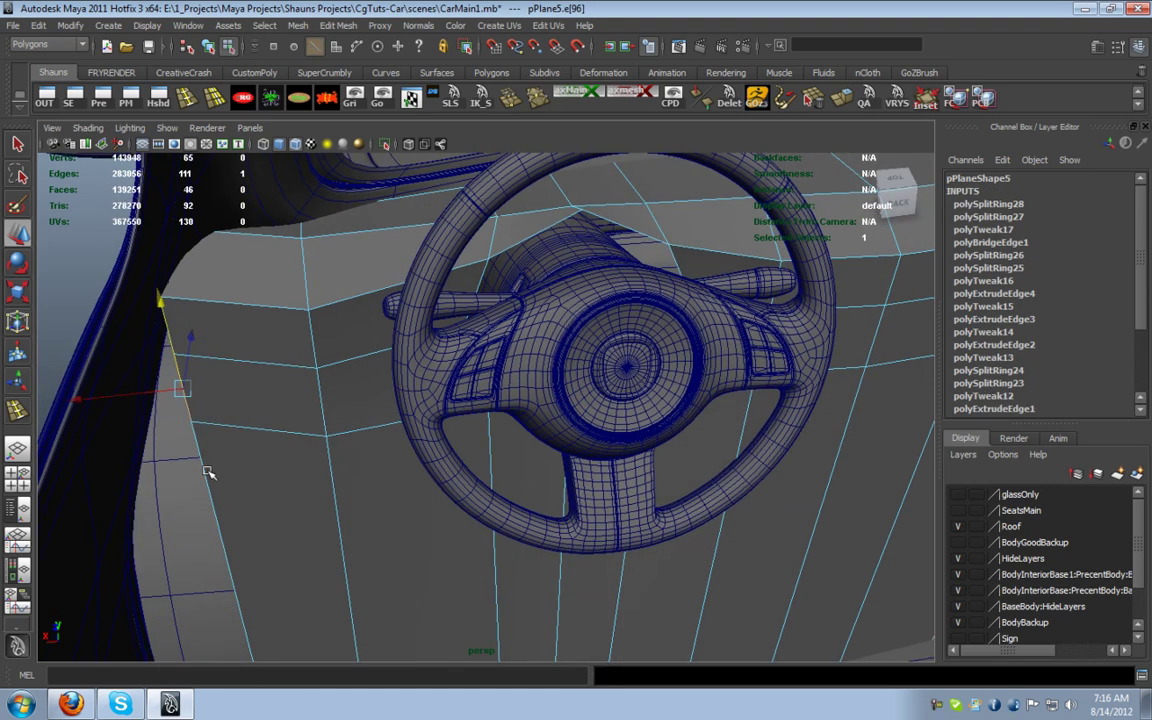
alt+drag(231, 455, 250, 390)
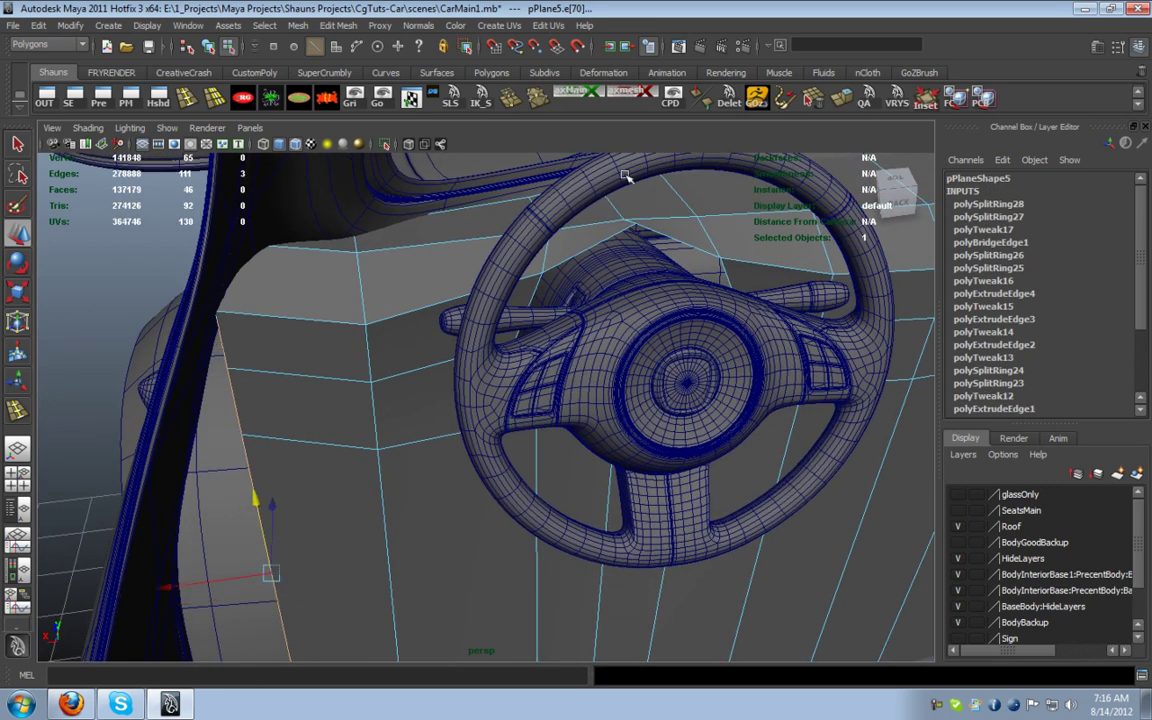
key(ctrl+e)
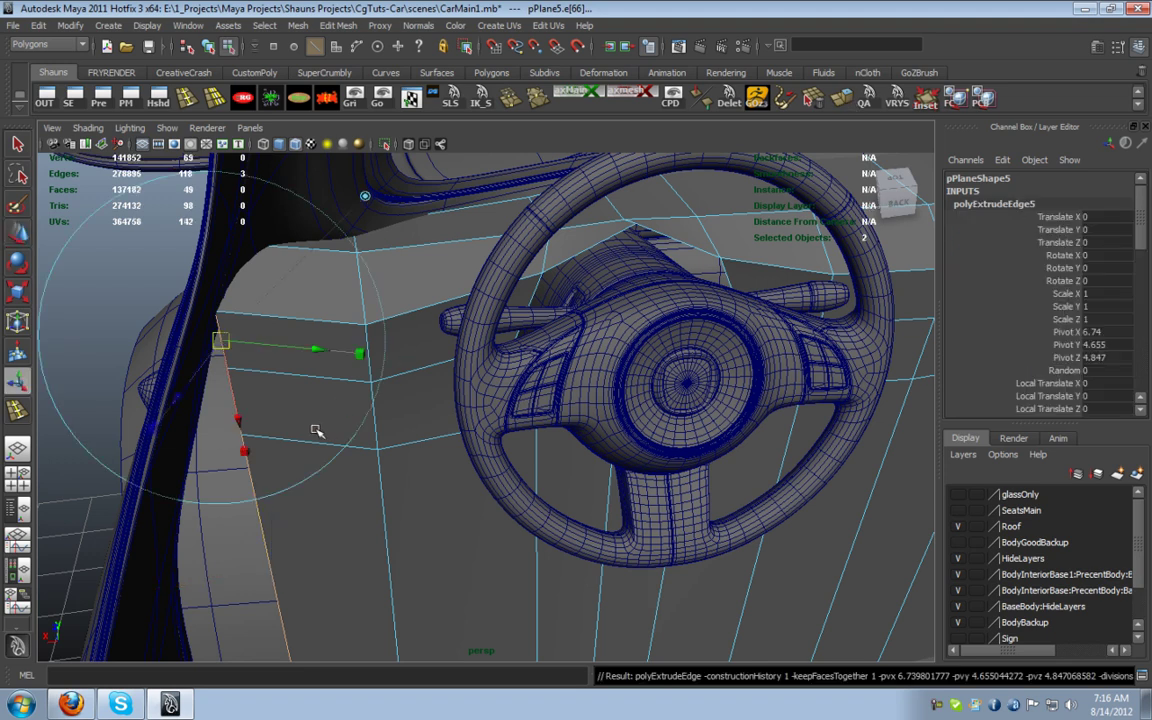
key(w)
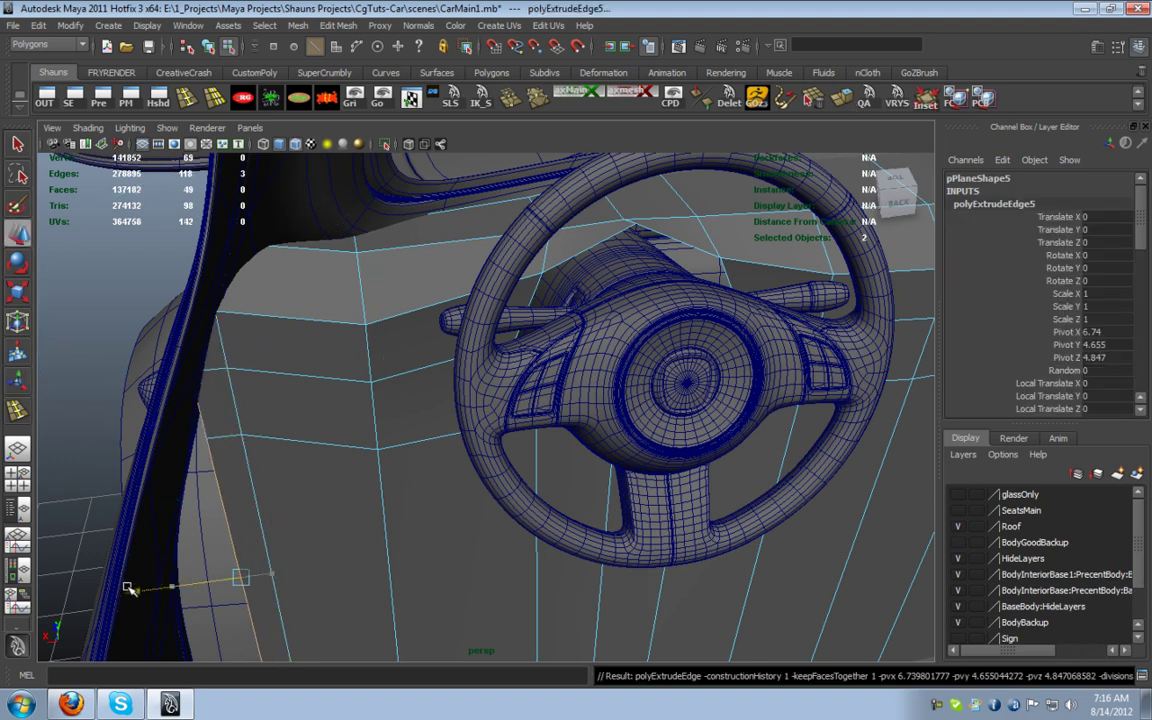
key(ctrl+z)
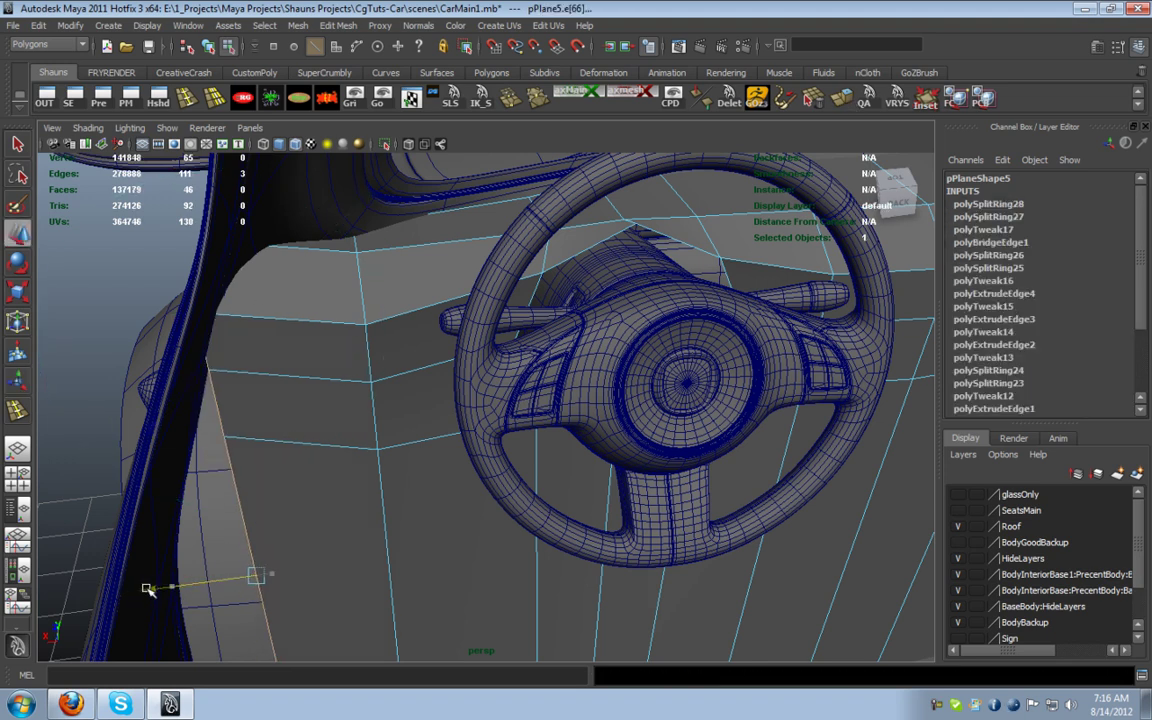
Move the panel's border vertices on the steering wheel side outward to meet the door, down to the floor corner
alt+drag(147, 589, 278, 378)
right_drag(300, 327, 243, 324)
drag(227, 319, 274, 374)
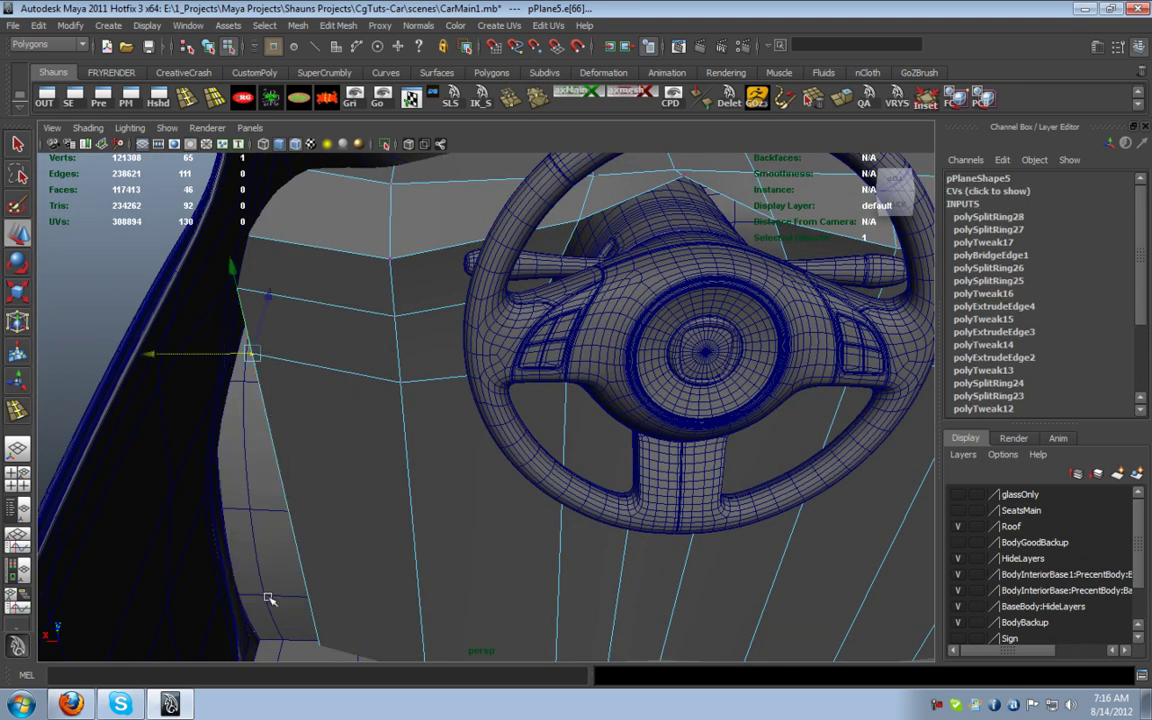
drag(189, 536, 154, 534)
alt+drag(151, 534, 300, 560)
drag(287, 612, 245, 601)
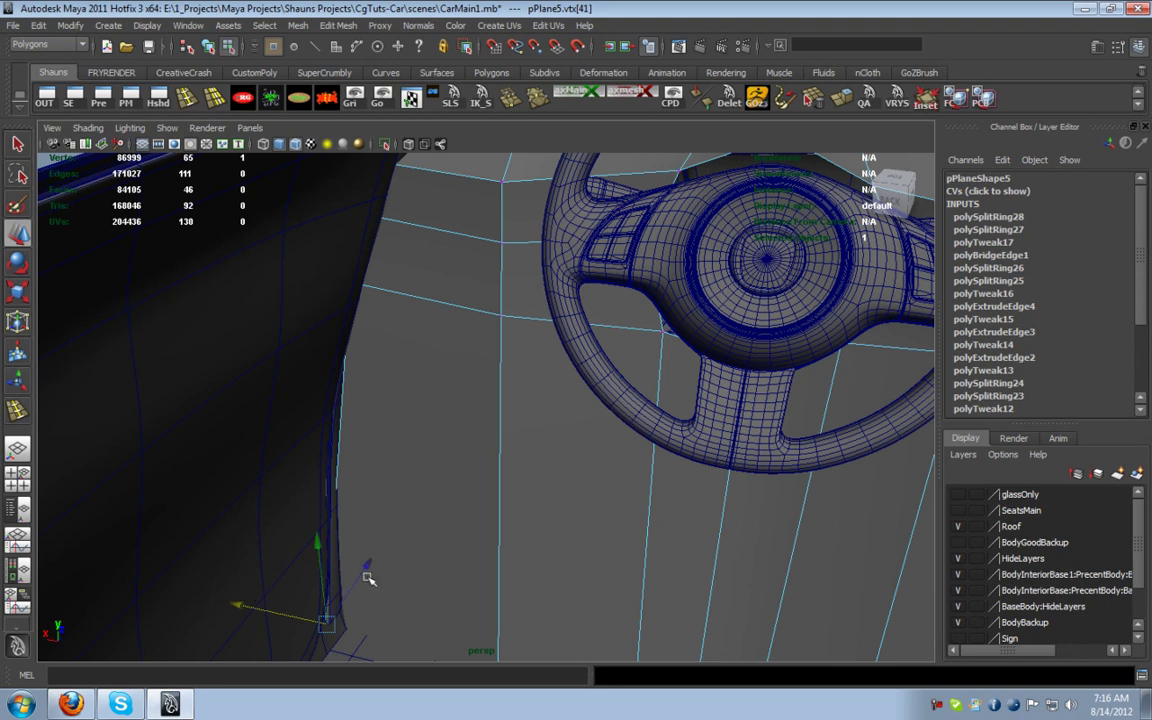
Move the panel's border vertices on the passenger side outward to meet the door, including the bottom corner at the floor
alt+drag(331, 373, 388, 365)
alt+middle_drag(388, 365, 293, 381)
alt+drag(293, 381, 530, 385)
key(1)
alt+middle_drag(530, 385, 614, 383)
alt+drag(614, 383, 548, 343)
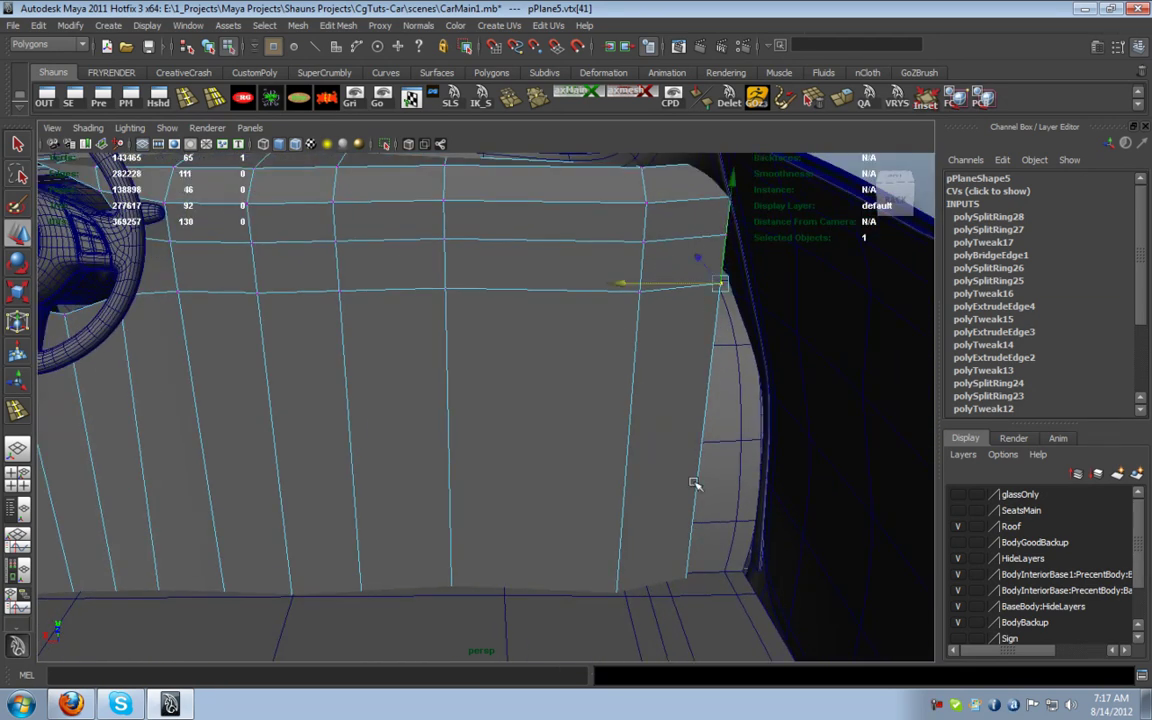
drag(598, 444, 617, 441)
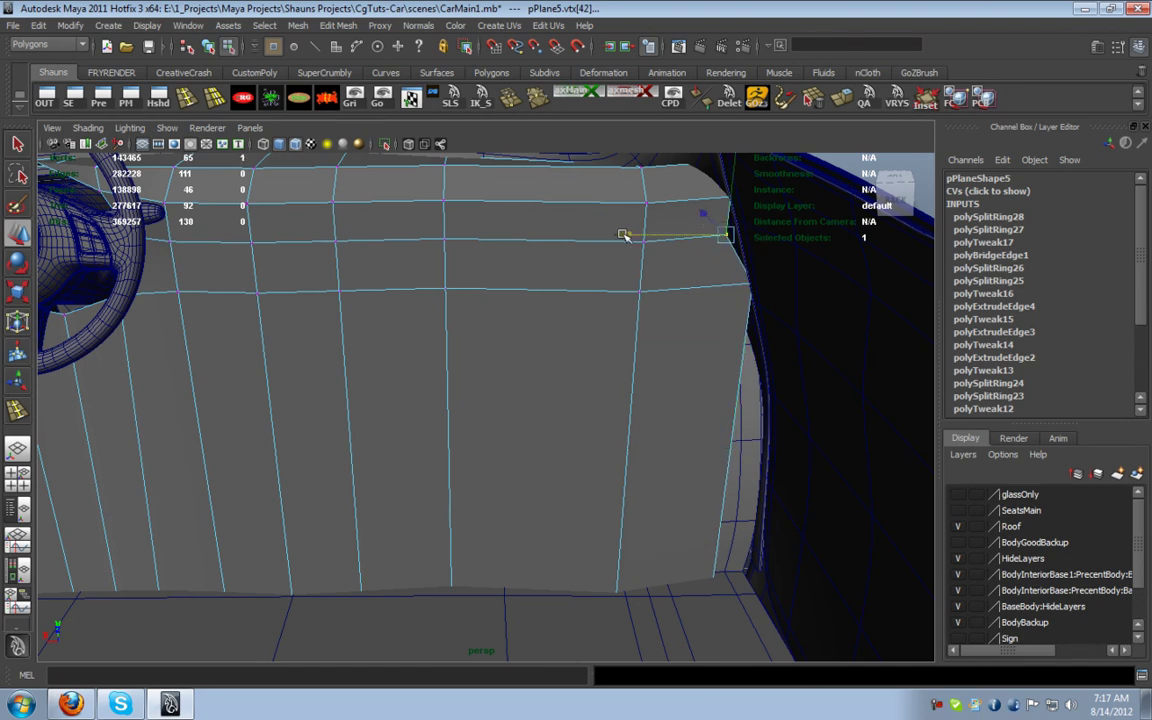
drag(767, 648, 768, 649)
drag(615, 582, 651, 580)
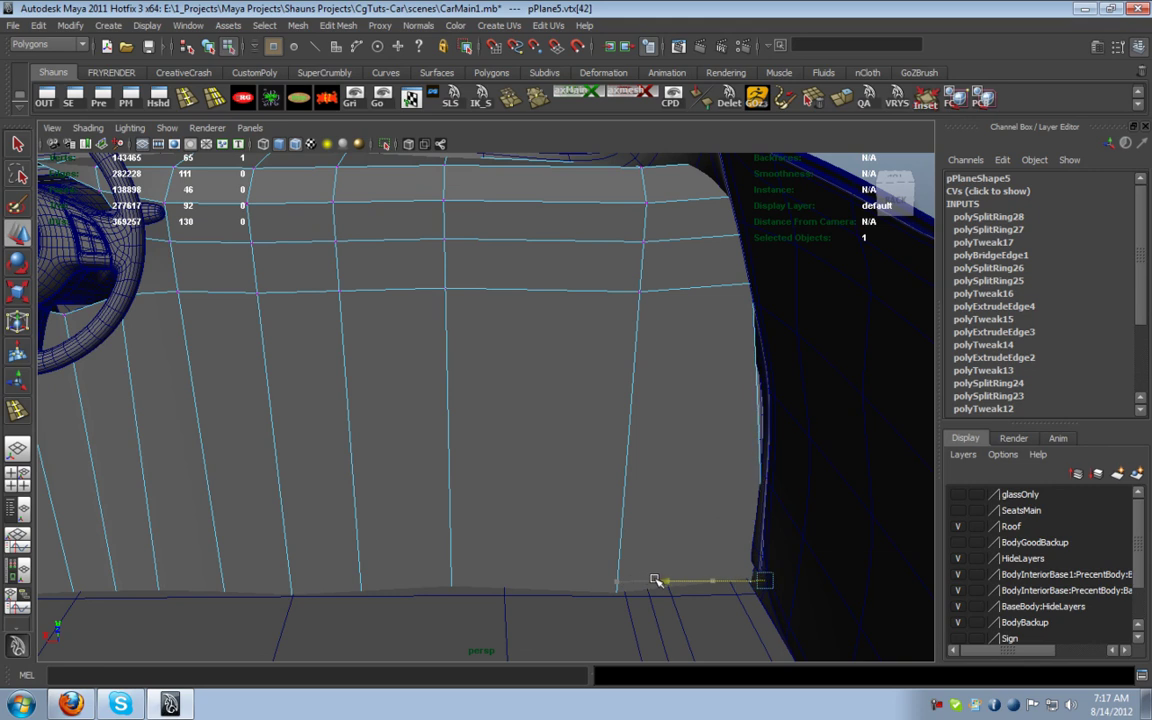
Insert a horizontal edge loop across the lower front panel, between the row below the steering column and the floor
click(184, 97)
drag(447, 333, 447, 331)
drag(443, 403, 443, 403)
Move the new loop's end vertices out to the doors and adjust the depth of the border vertices on the steering wheel side
key(w)
right_drag(751, 391, 690, 388)
drag(730, 373, 781, 406)
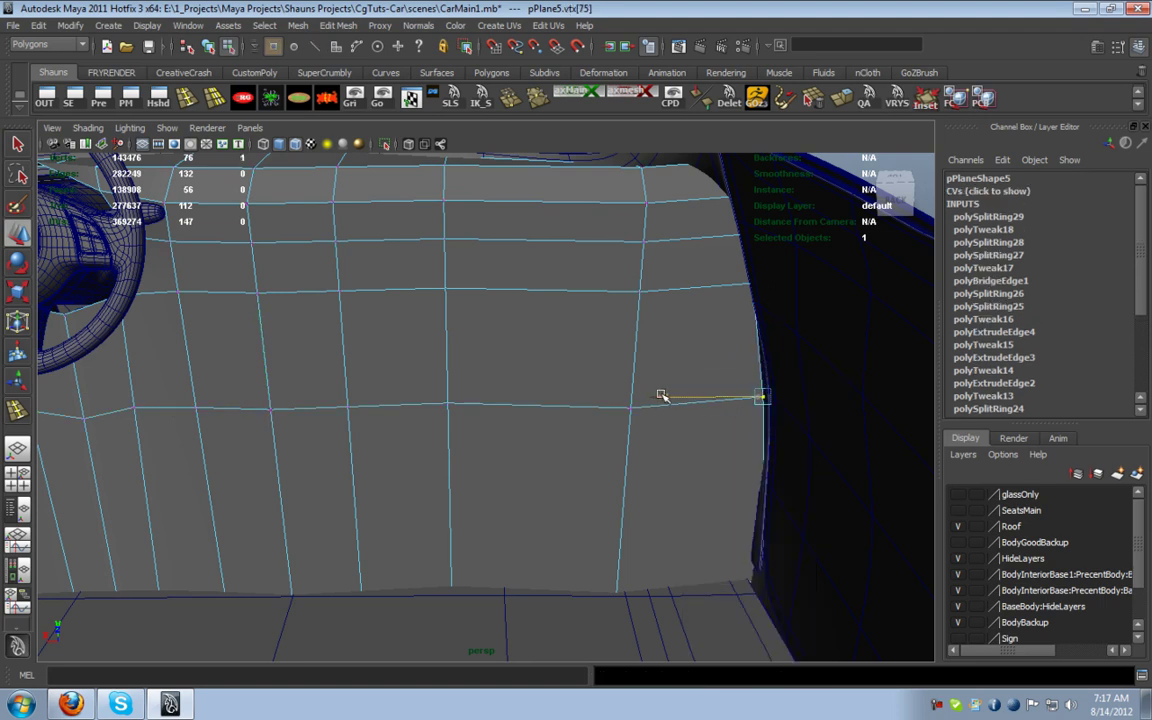
alt+drag(670, 396, 679, 223)
drag(721, 393, 332, 434)
drag(236, 391, 340, 682)
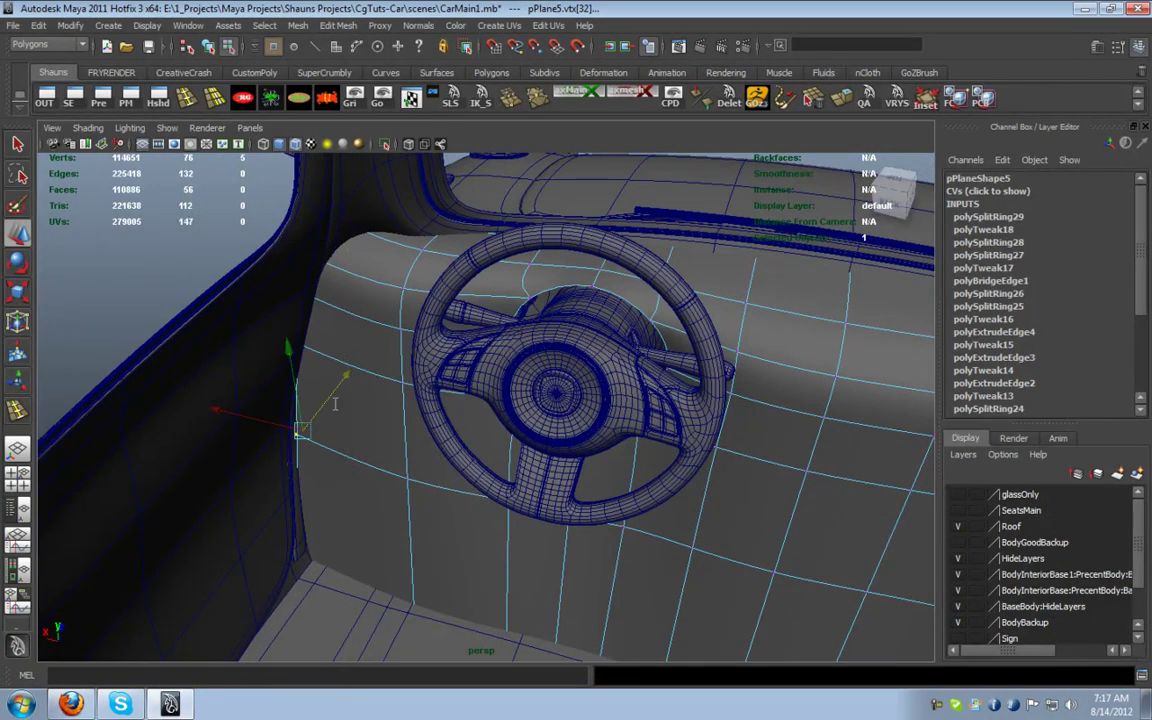
drag(345, 371, 358, 375)
click(532, 491)
Select the two lowest rows of faces below the steering column and show the SeatsMain layer
alt+drag(532, 491, 393, 350)
right_drag(391, 366, 347, 331)
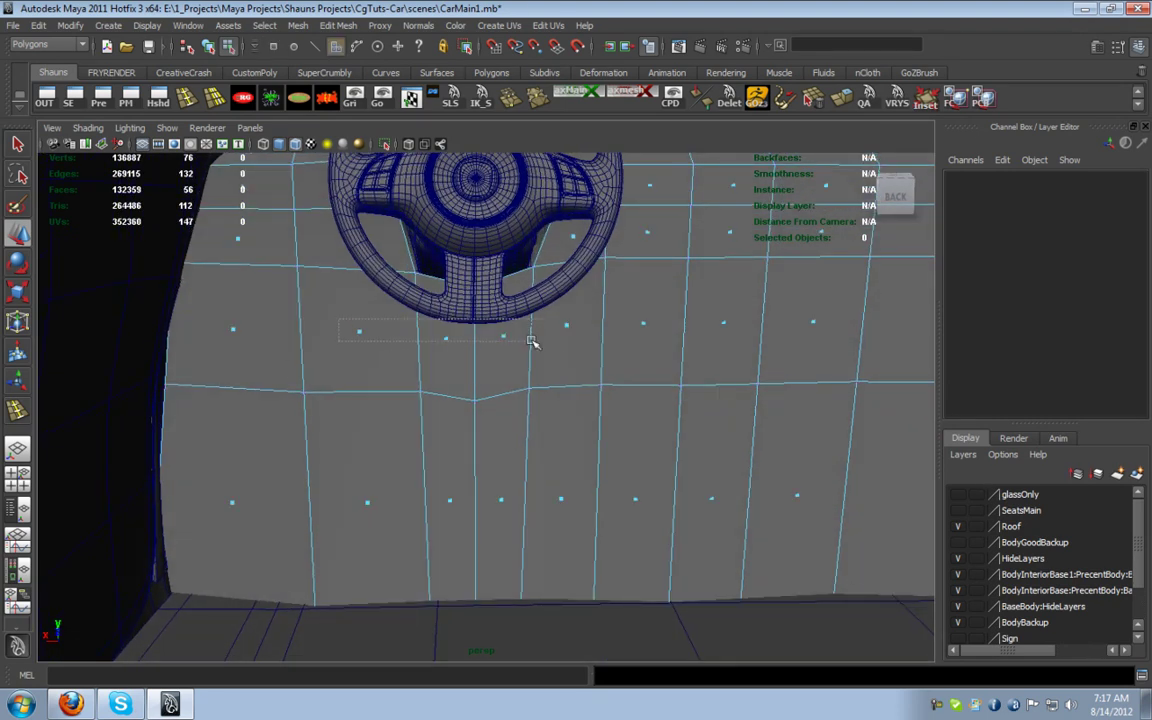
drag(578, 346, 580, 347)
alt+drag(576, 556, 551, 470)
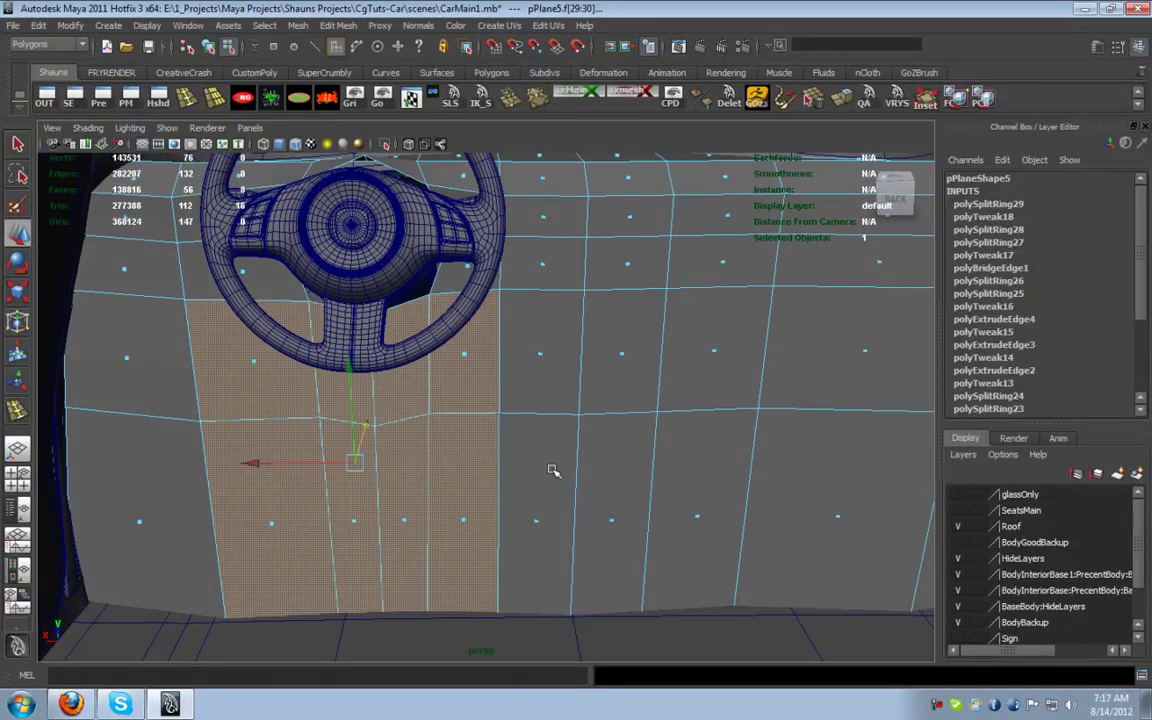
shift+click(533, 350)
shift+click(563, 551)
alt+drag(494, 566, 405, 580)
alt+middle_drag(405, 580, 640, 537)
alt+drag(640, 537, 502, 540)
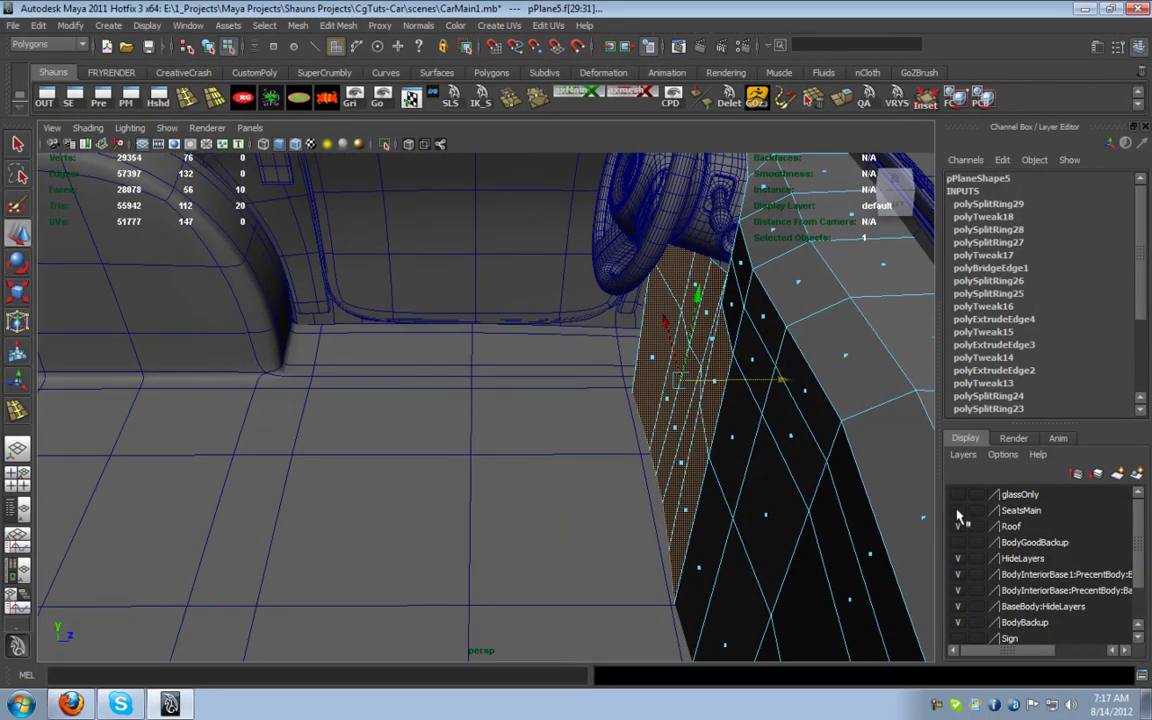
drag(958, 511, 958, 526)
alt+drag(635, 483, 588, 511)
click(925, 99)
key(ctrl+z)
key(ctrl+z)
key(ctrl+z)
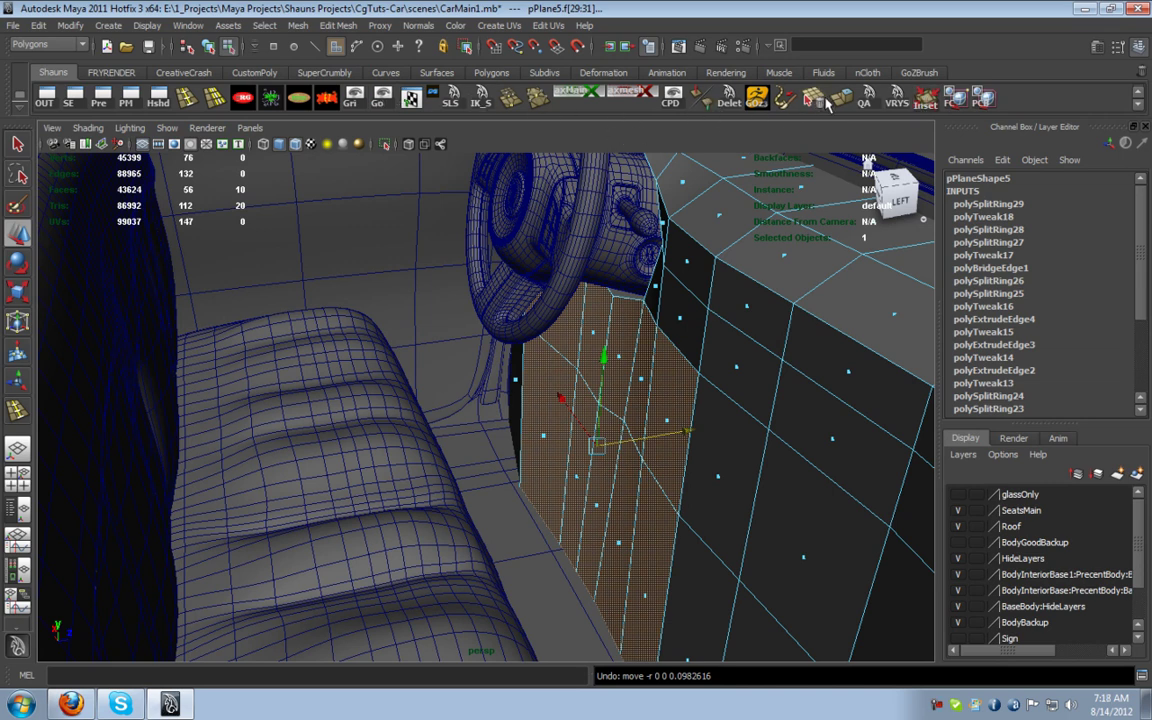
key(ctrl+z)
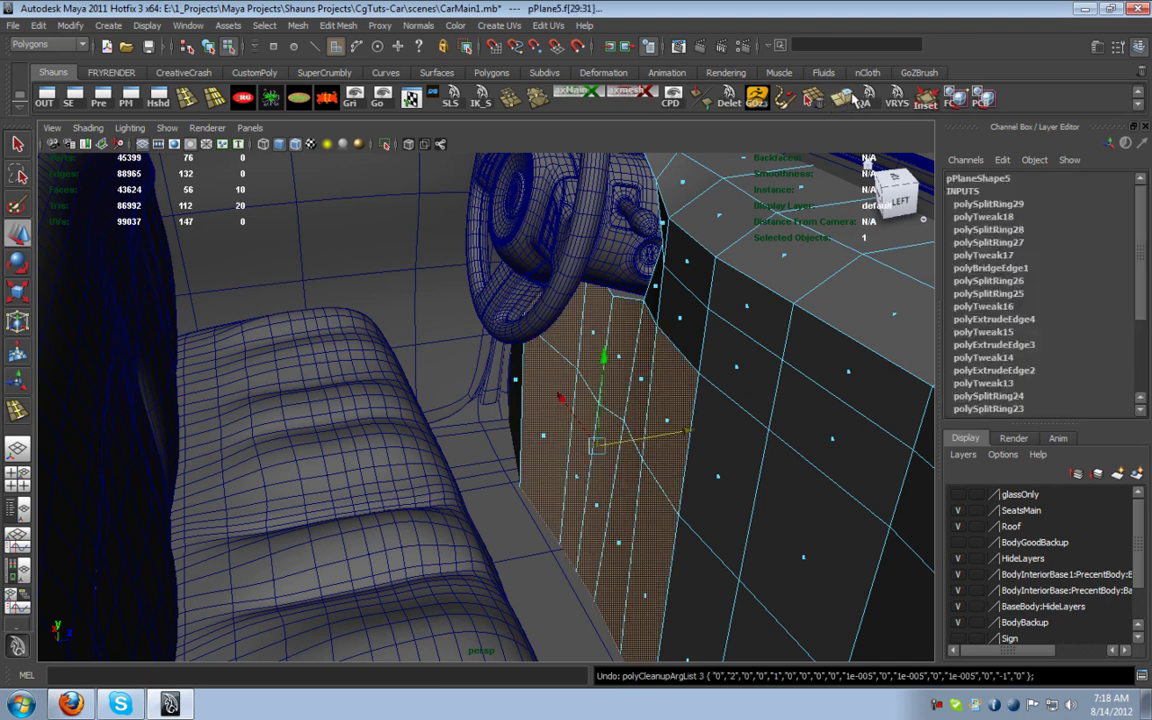
Extrude the selected faces below the steering column forward into a recessed footwell and check it in smooth preview
key(ctrl+e)
drag(483, 320, 652, 379)
key(1)
alt+drag(559, 364, 501, 418)
key(w)
middle_drag(369, 335, 327, 267)
key(3)
alt+drag(383, 351, 180, 303)
alt+drag(494, 393, 556, 448)
Delete the five bottom faces of the extruded driver footwell along the floor
key(1)
right_drag(801, 479, 803, 461)
mouse_move(622, 457)
alt+mouse_down()
mouse_move(634, 487)
mouse_move(427, 497)
alt+mouse_up()
key(4)
drag(390, 458, 673, 546)
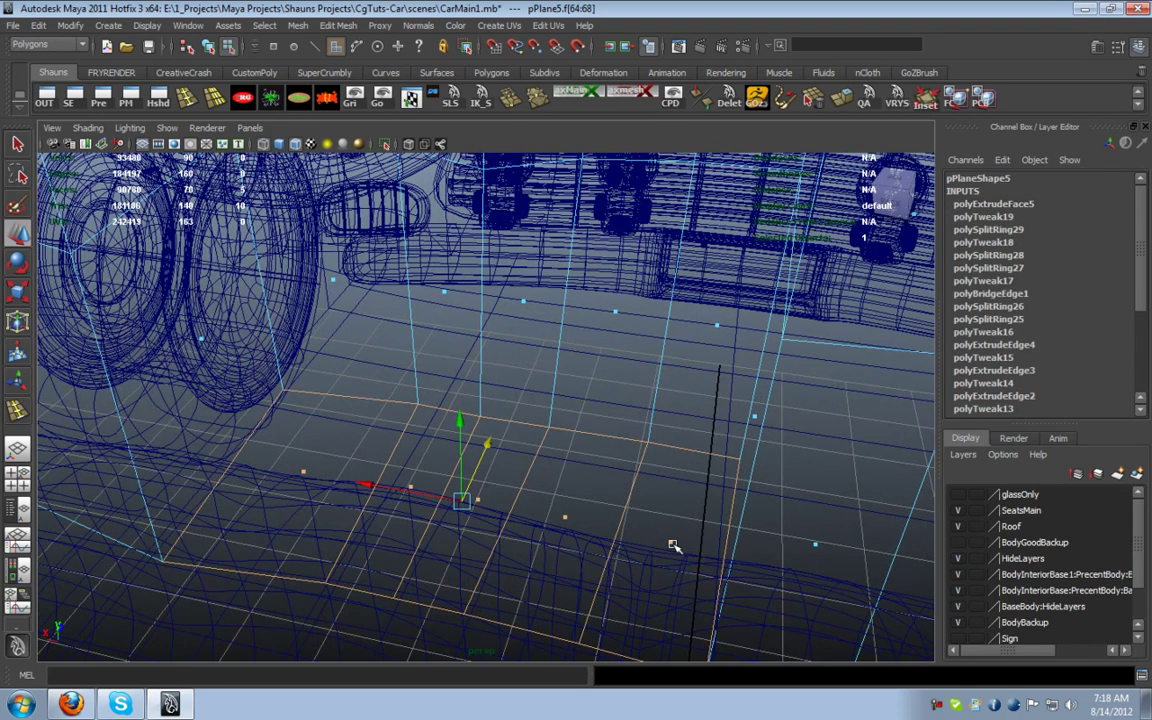
click(673, 546)
scroll(429, 391, up, 6)
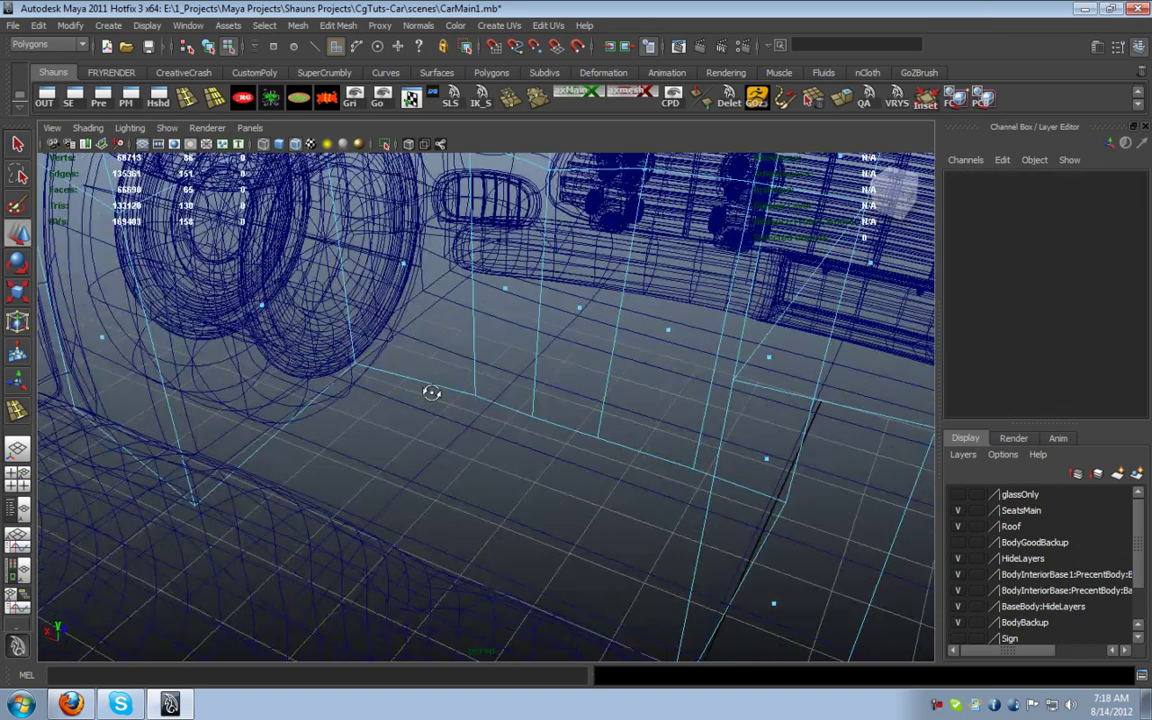
key(5)
mouse_move(513, 388)
alt+mouse_down()
mouse_move(681, 375)
mouse_move(648, 401)
mouse_move(611, 493)
mouse_move(635, 445)
mouse_move(442, 491)
mouse_move(362, 492)
mouse_move(411, 467)
alt+mouse_up()
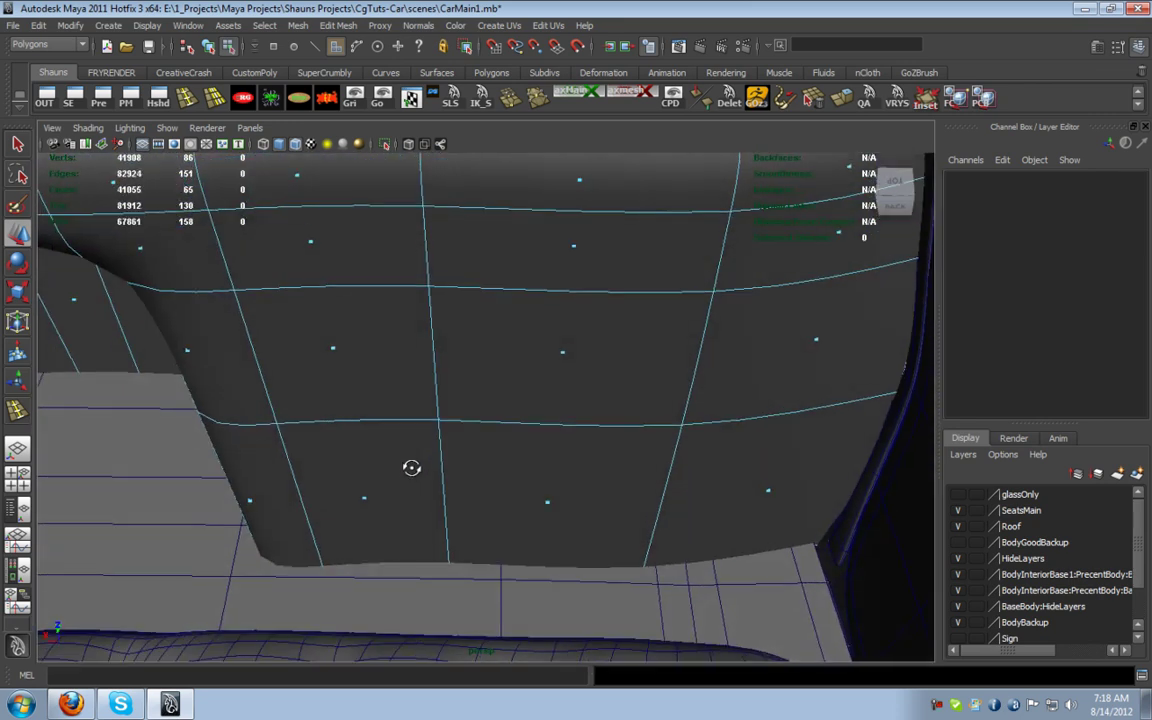
Extrude the six lower passenger-side faces scaled slightly inward, and extrude them again forward to form a footwell recess
drag(816, 567, 683, 501)
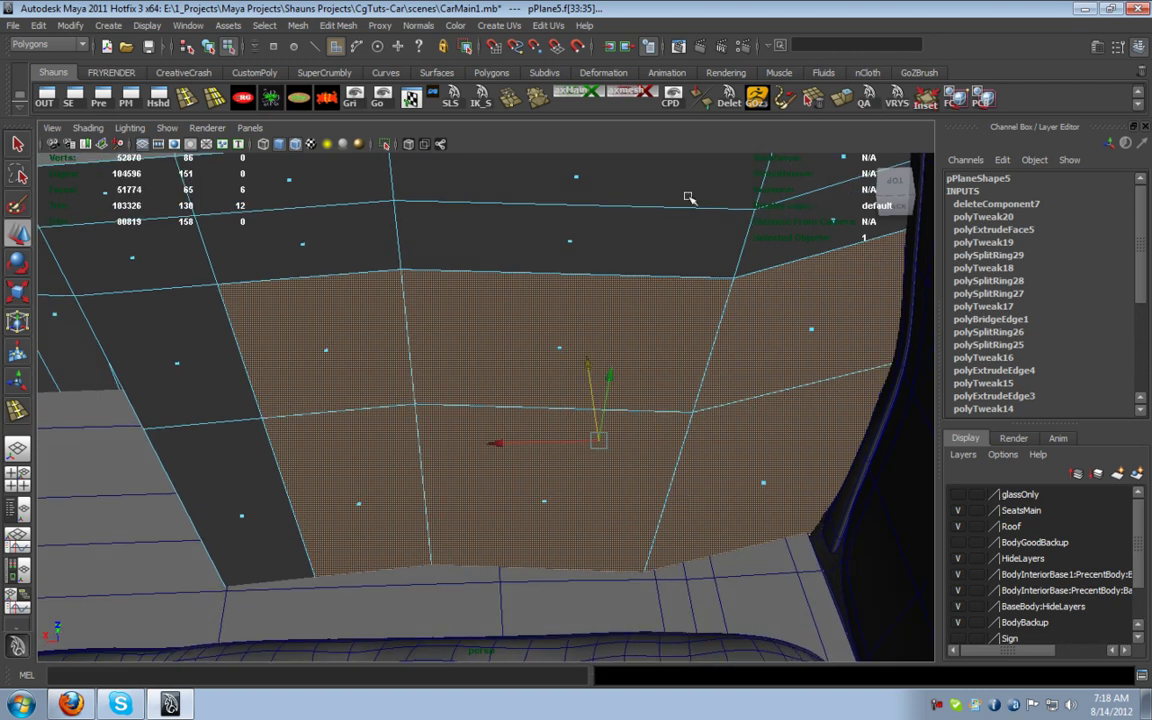
key(ctrl+e)
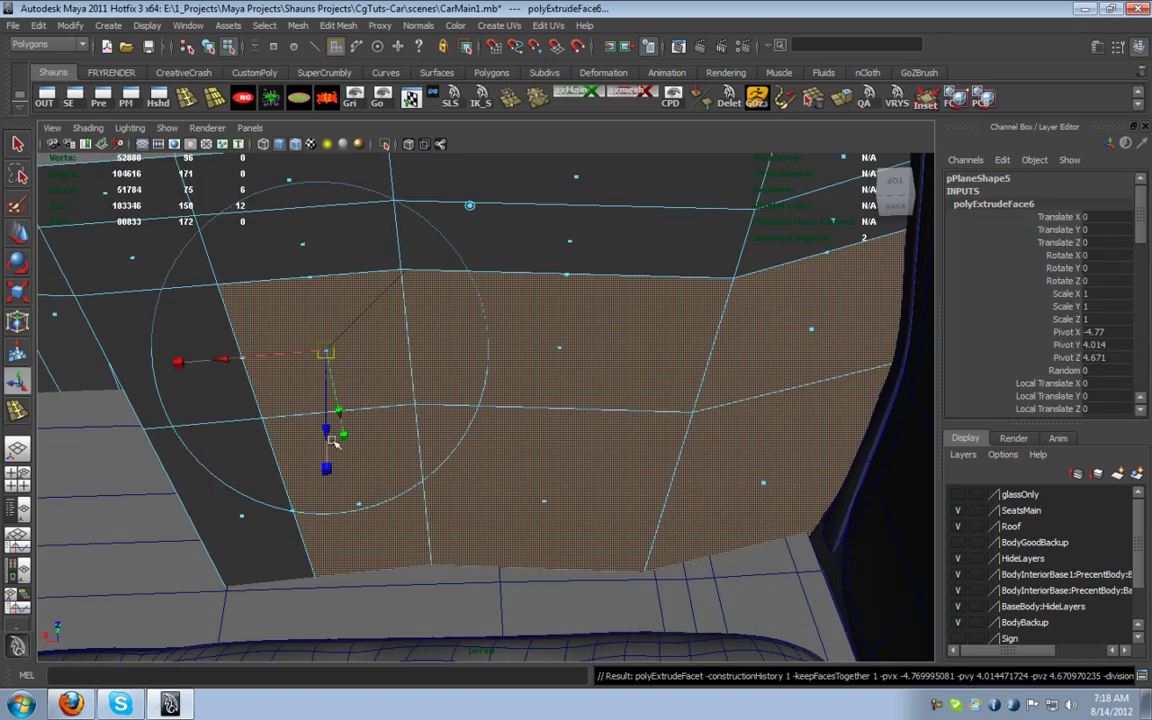
click(326, 468)
drag(325, 350, 386, 391)
key(ctrl+e)
drag(371, 493, 217, 388)
alt+drag(327, 492, 360, 430)
key(3)
alt+drag(432, 442, 740, 342)
Move the passenger footwell's door-side middle and bottom vertices inward, away from the door
key(1)
right_click(752, 327)
right_drag(752, 327, 692, 328)
alt+drag(692, 345, 722, 345)
key(4)
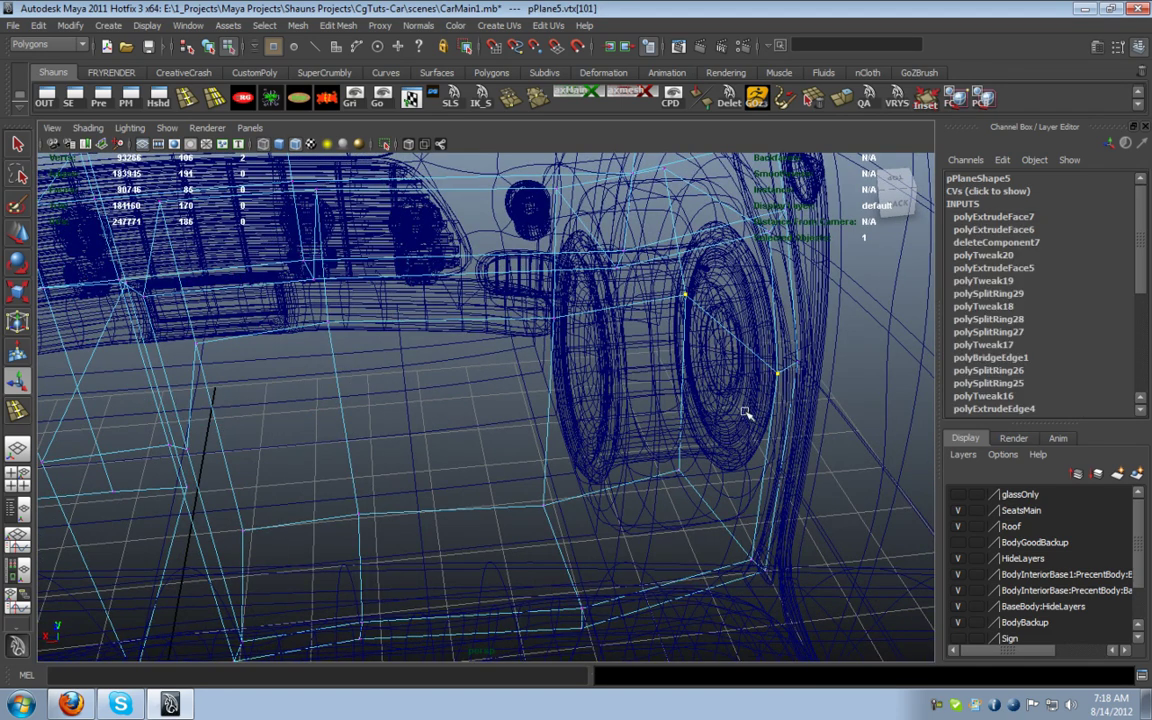
scroll(757, 408, up, 3)
key(5)
key(w)
drag(593, 345, 511, 376)
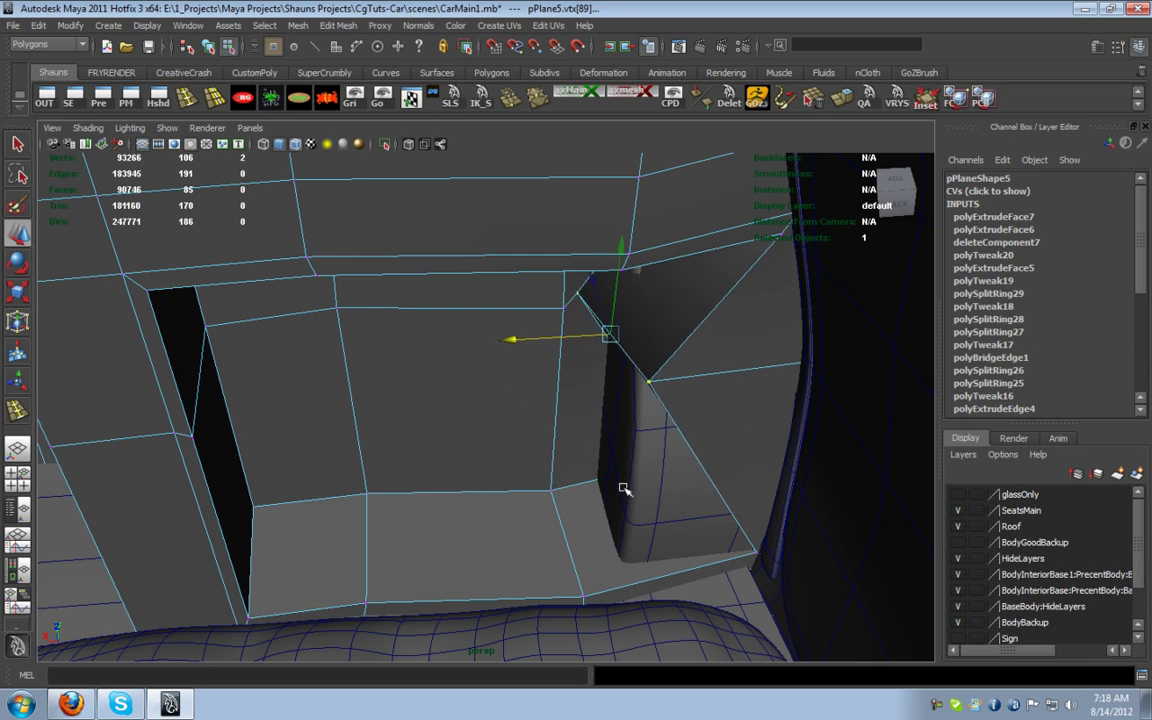
drag(657, 558, 527, 582)
key(3)
key(1)
Adjust the depth of the bottom corner vertex at the door side of the passenger footwell opening
alt+middle_drag(489, 497, 554, 438)
alt+drag(554, 438, 556, 468)
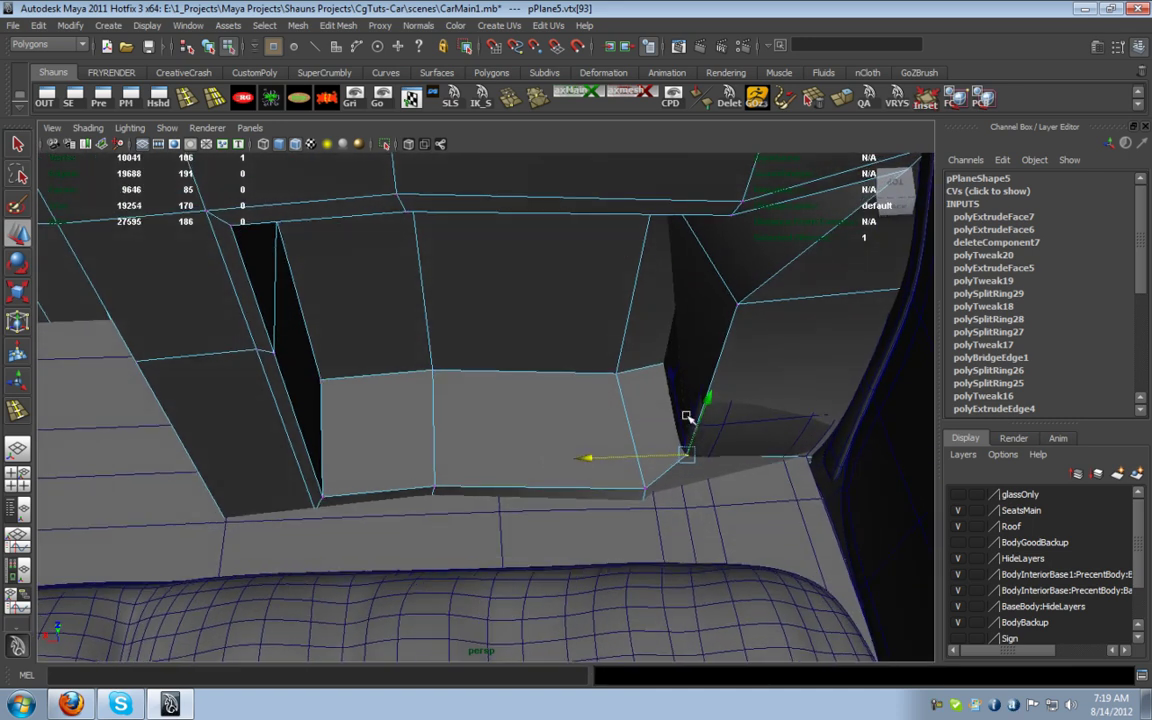
drag(690, 424, 679, 395)
key(3)
key(1)
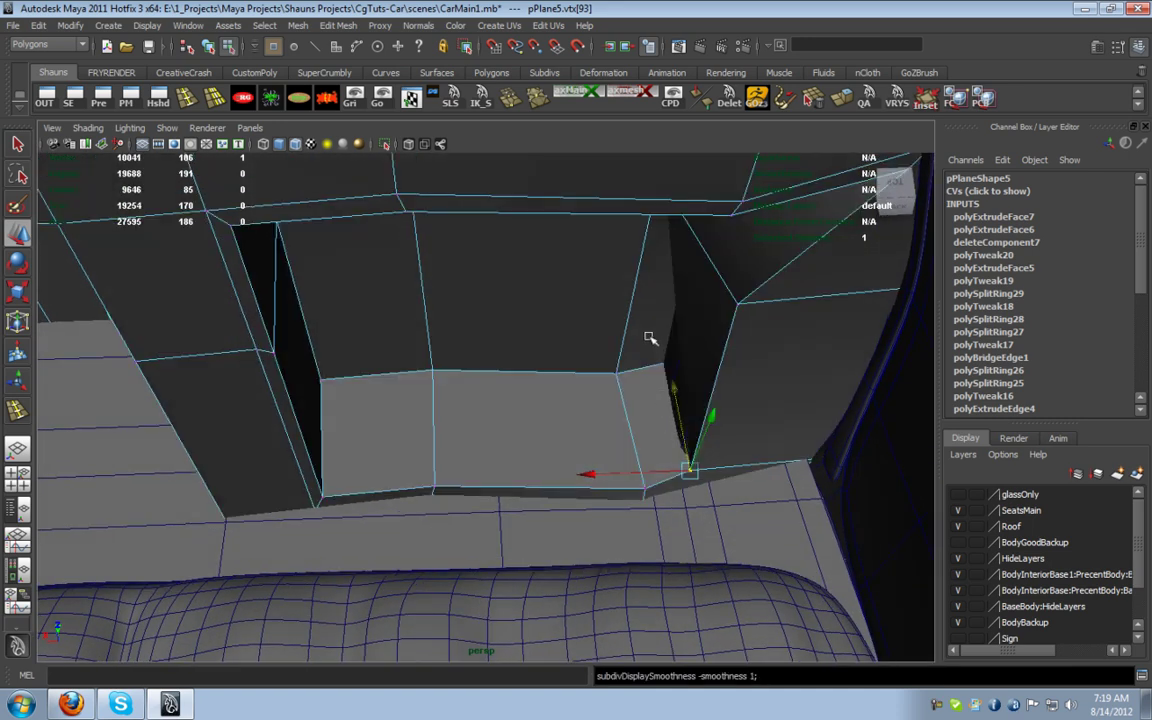
Reposition the inner bottom corner vertex of the passenger footwell sideways and in depth to straighten its door-side wall
alt+drag(627, 392, 646, 408)
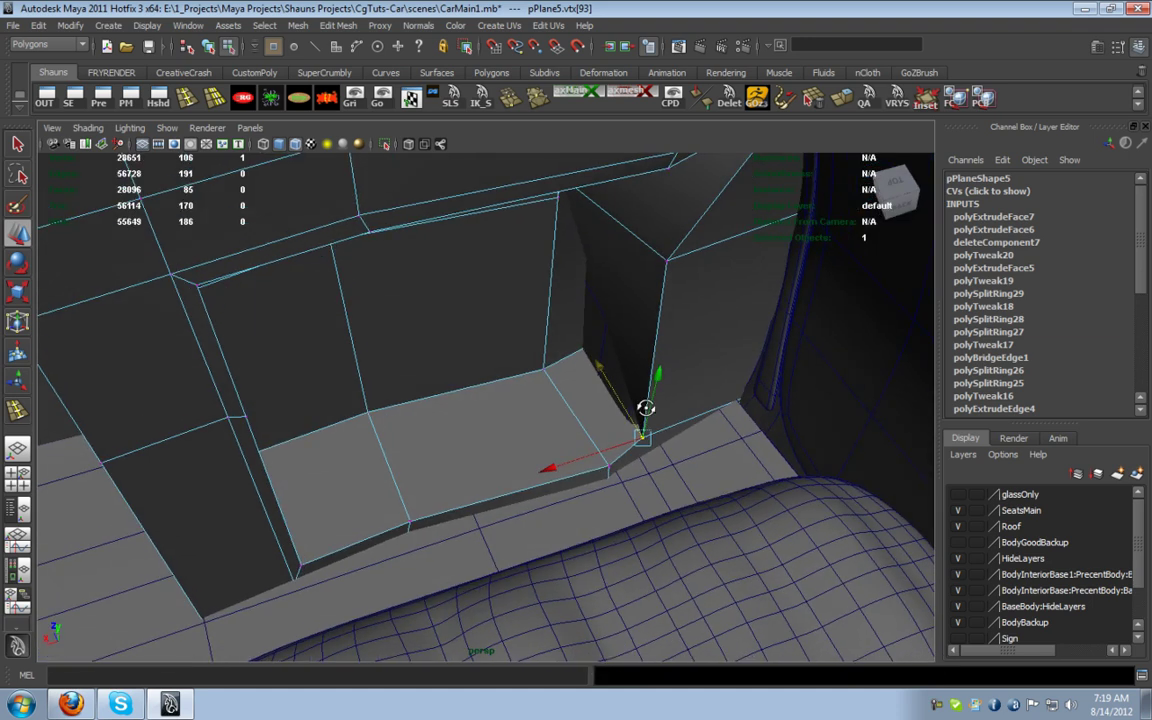
key(4)
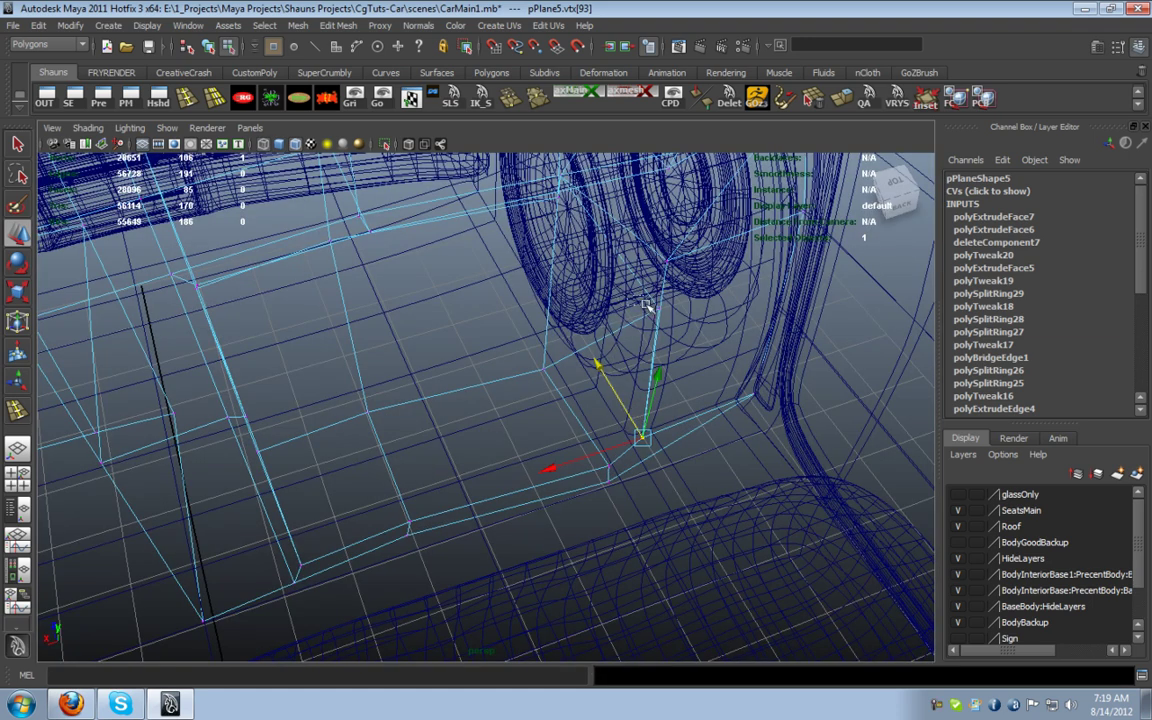
key(5)
mouse_move(566, 338)
mouse_down()
mouse_move(462, 381)
mouse_move(459, 360)
mouse_up()
drag(605, 297, 608, 314)
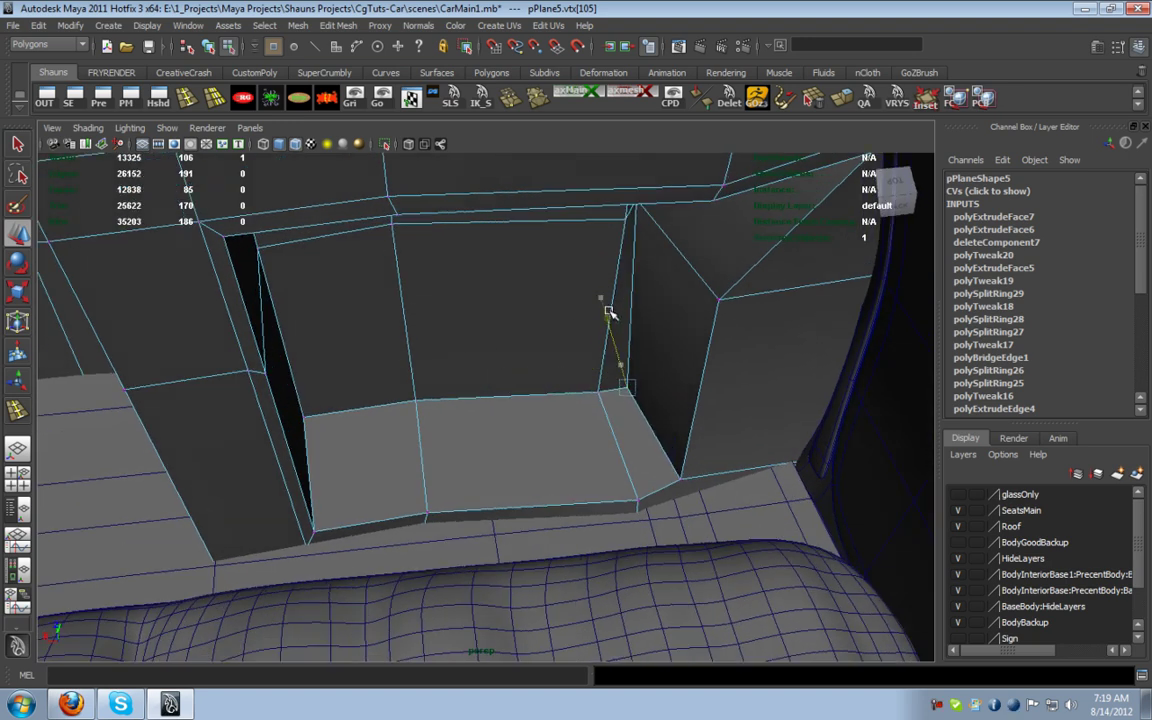
Adjust the height and depth of the inner middle vertex on the passenger footwell's door-side wall
scroll(610, 312, up, 8)
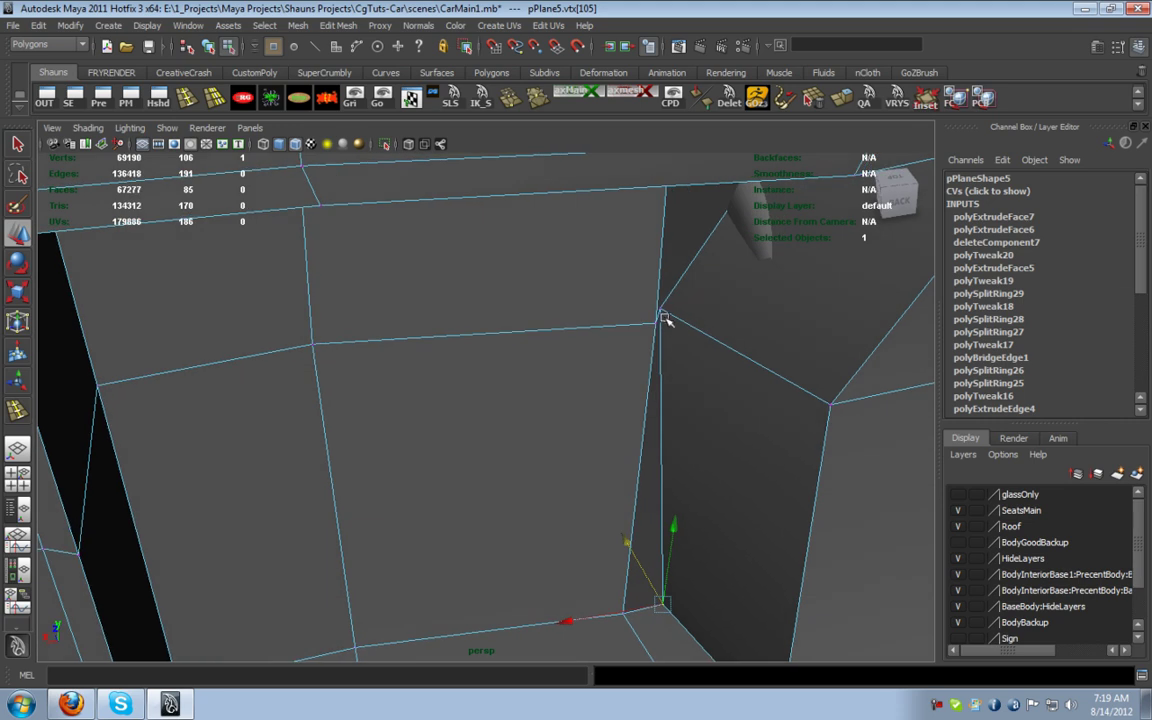
drag(669, 249, 674, 228)
drag(624, 286, 666, 305)
alt+drag(665, 316, 743, 329)
alt+middle_drag(743, 329, 658, 357)
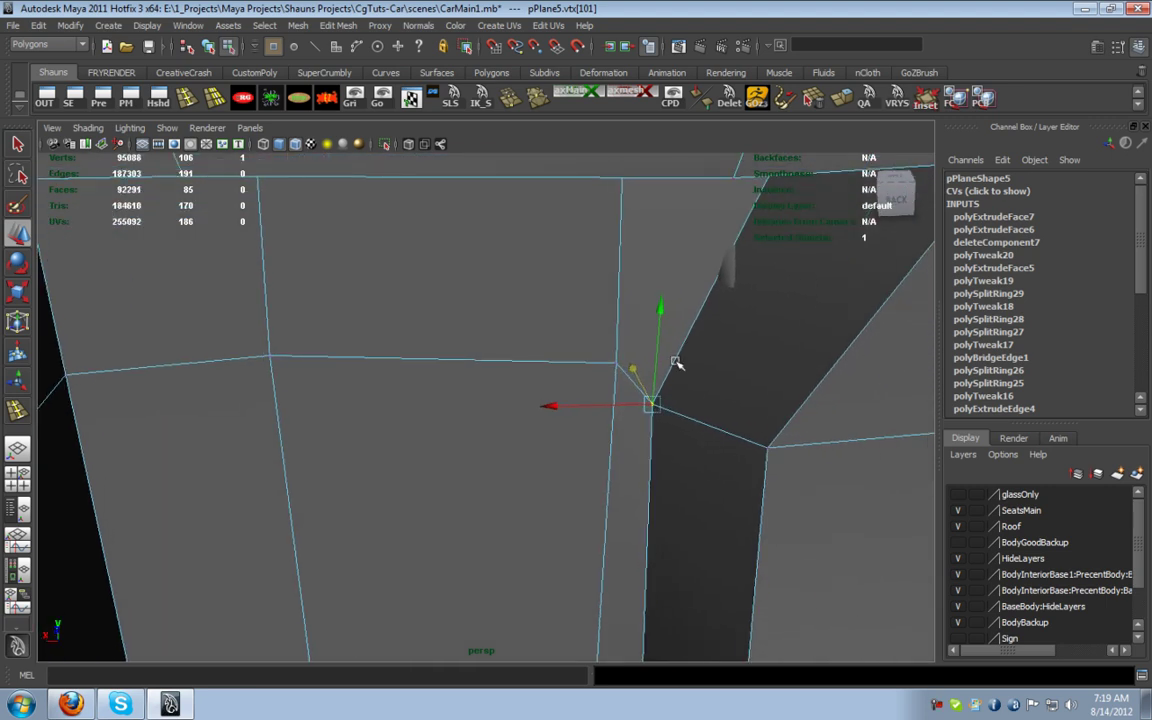
alt+drag(658, 357, 568, 350)
alt+middle_drag(568, 350, 788, 326)
alt+drag(788, 326, 671, 334)
right_drag(671, 334, 689, 355)
alt+drag(689, 355, 669, 312)
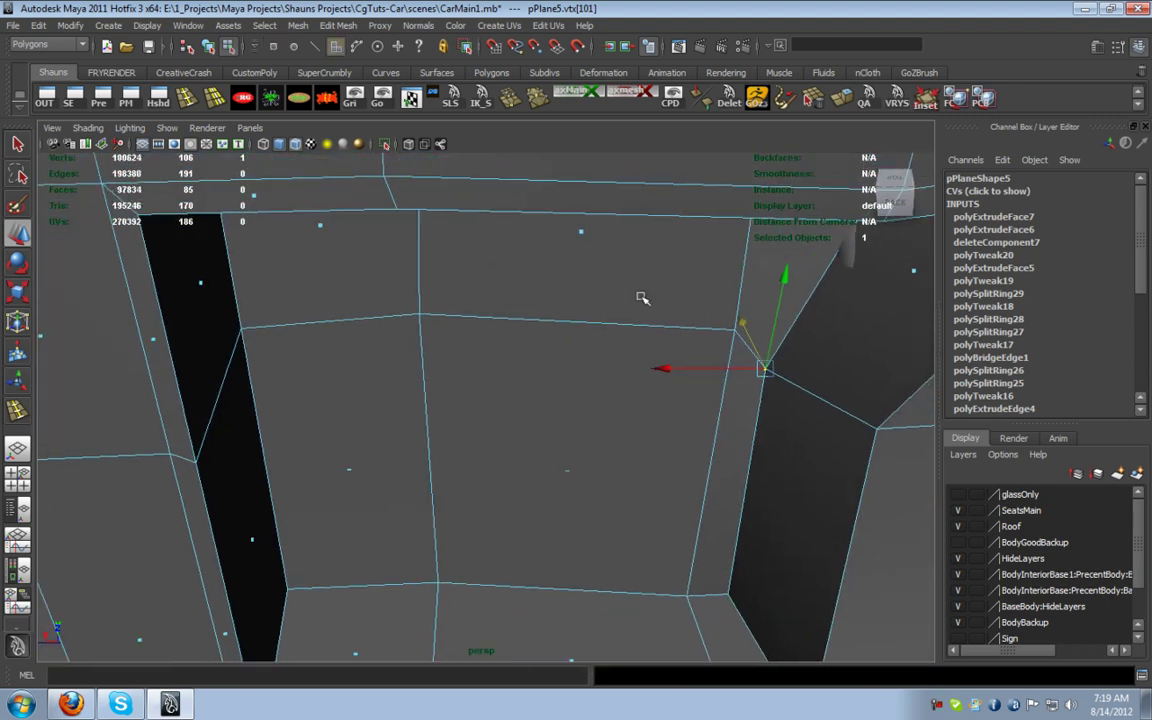
click(582, 237)
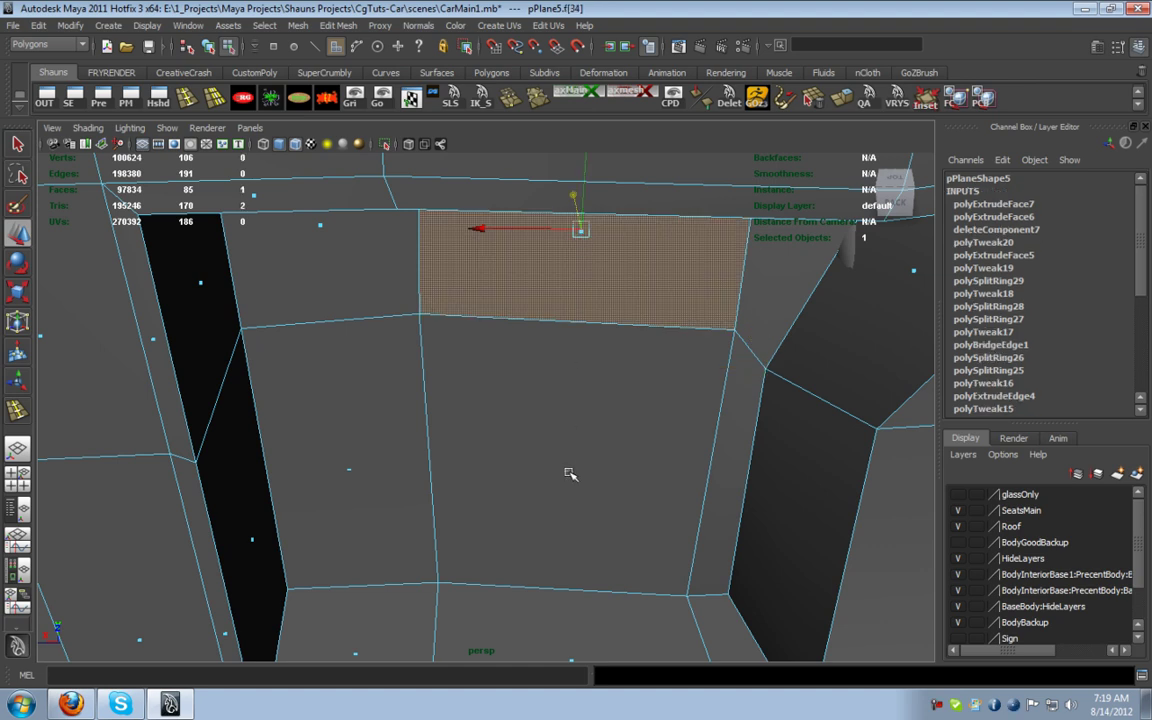
key(ctrl+z)
shift+click(527, 443)
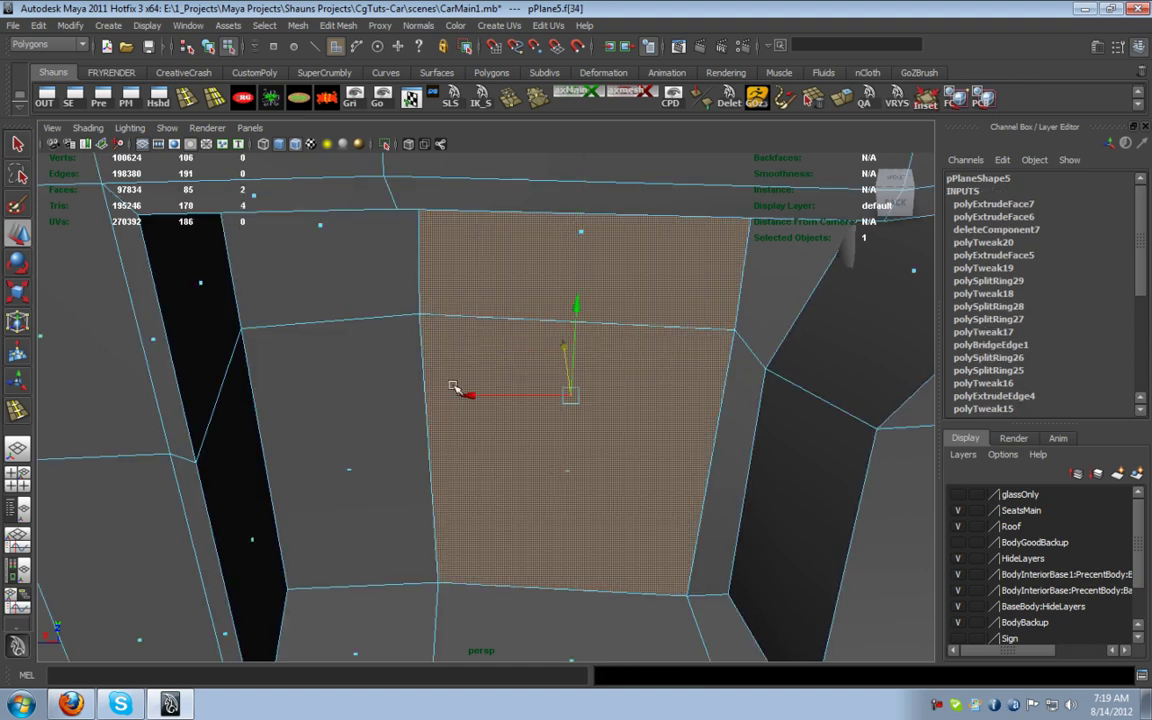
shift+click(318, 223)
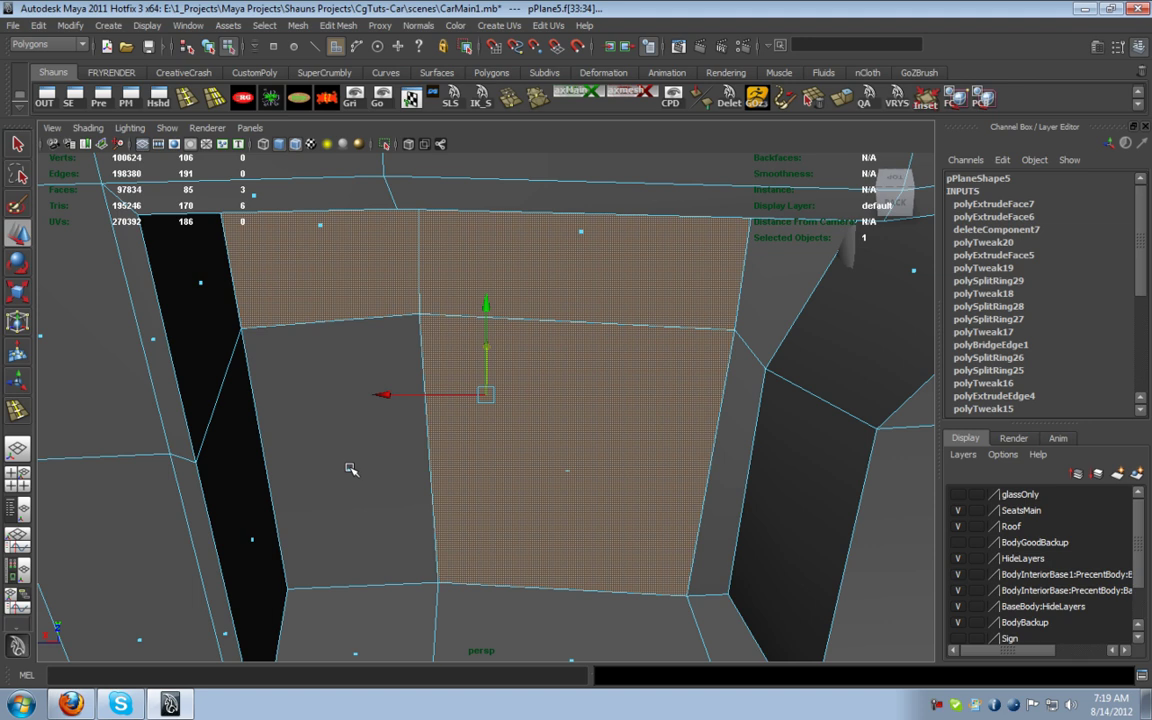
shift+click(350, 469)
alt+drag(483, 465, 600, 440)
key(3)
key(1)
Delete the three narrow faces along the bottom of the passenger footwell recess
alt+drag(257, 463, 250, 487)
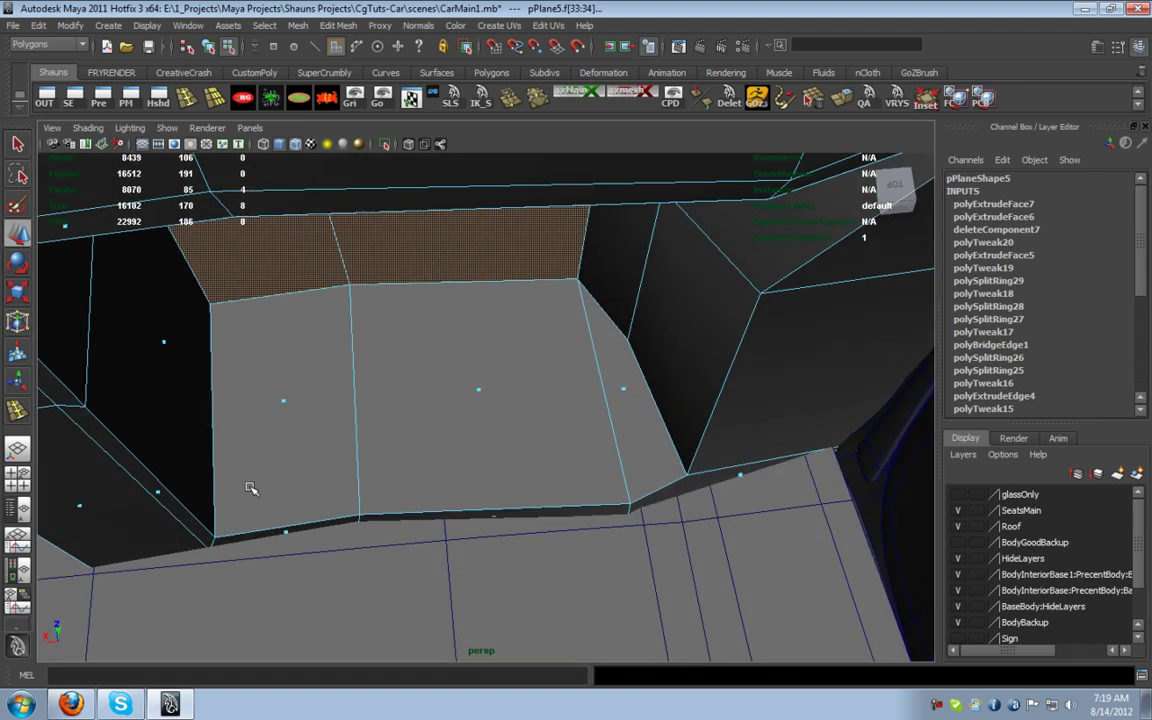
drag(679, 577, 682, 574)
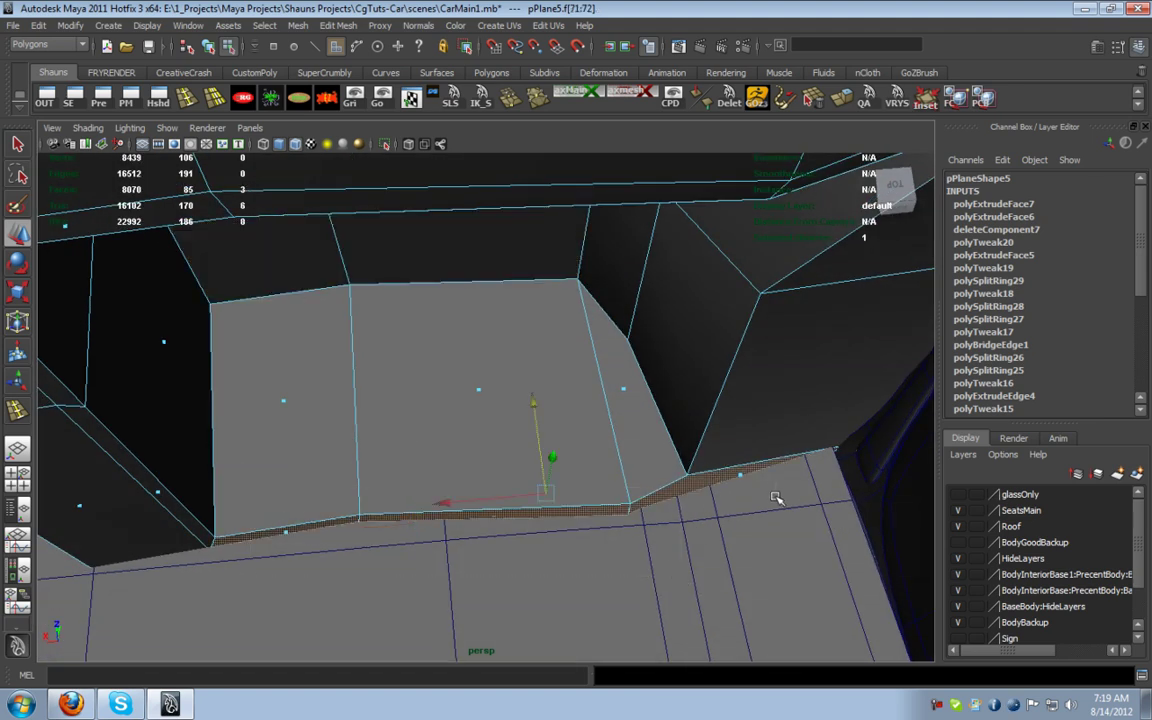
key(Delete)
Select all the vertices along the dashboard's bottom edge, including both footwells and the centre section
key(3)
alt+drag(566, 494, 366, 543)
alt+middle_drag(366, 543, 234, 432)
alt+drag(234, 432, 478, 347)
right_drag(480, 345, 500, 466)
key(1)
alt+drag(500, 466, 182, 366)
key(4)
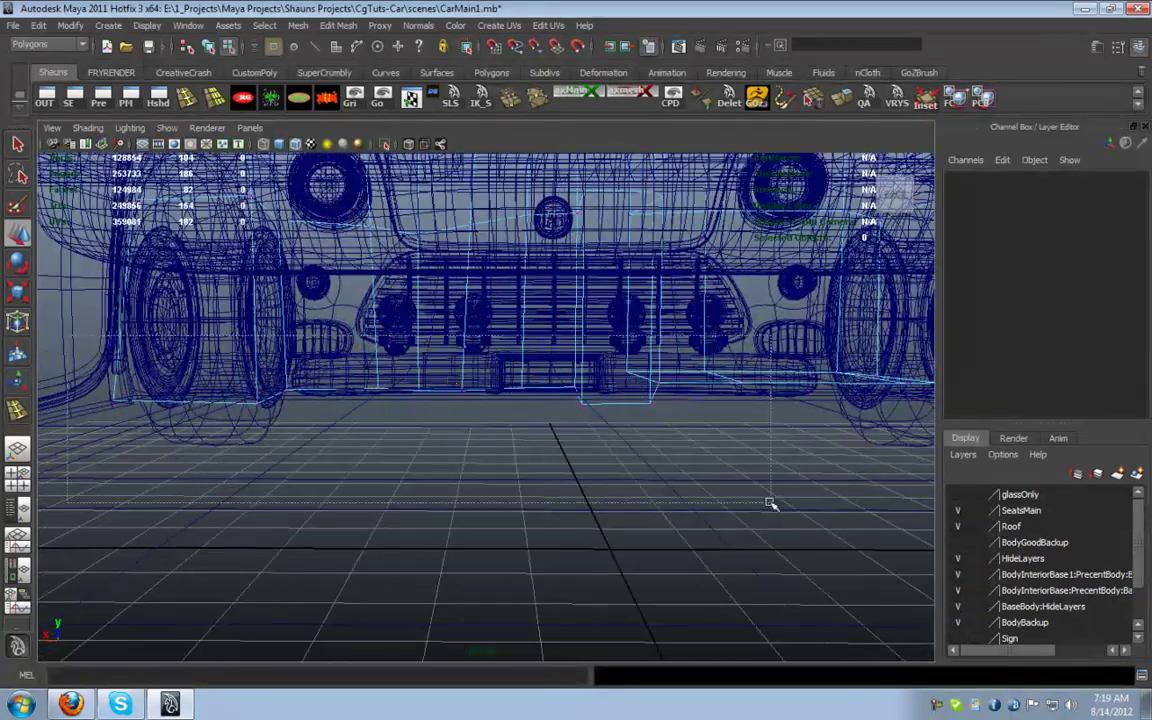
drag(624, 483, 886, 458)
alt+middle_drag(872, 502, 565, 528)
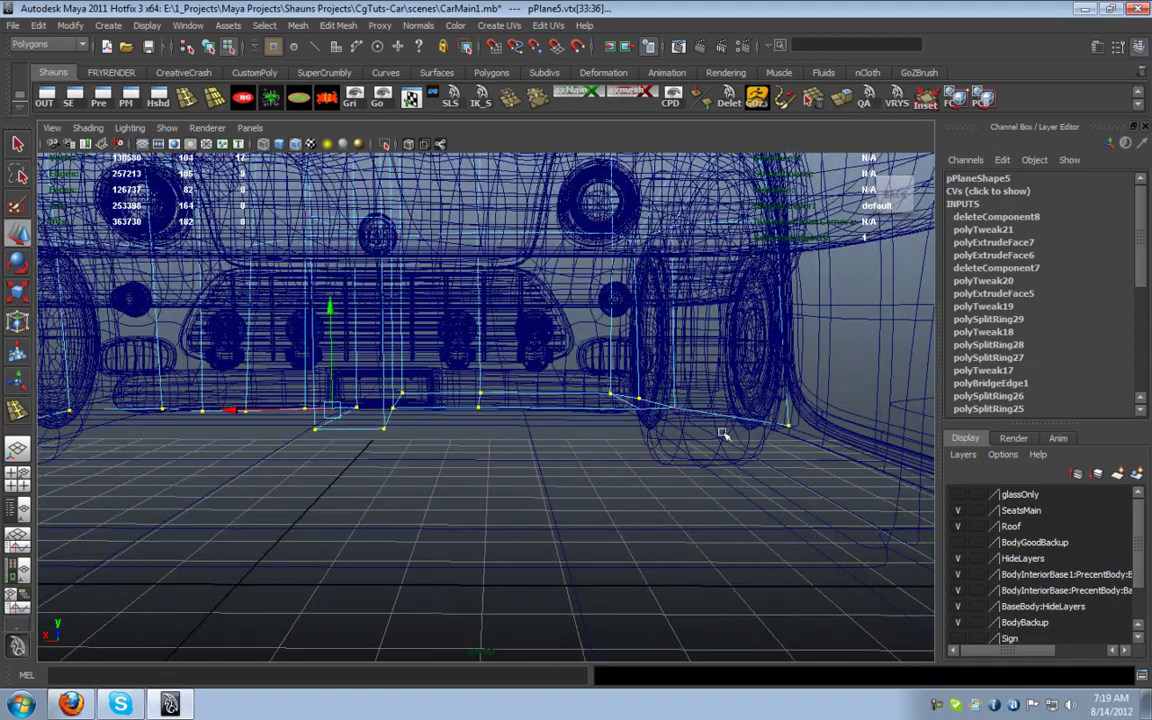
alt+middle_drag(692, 511, 694, 513)
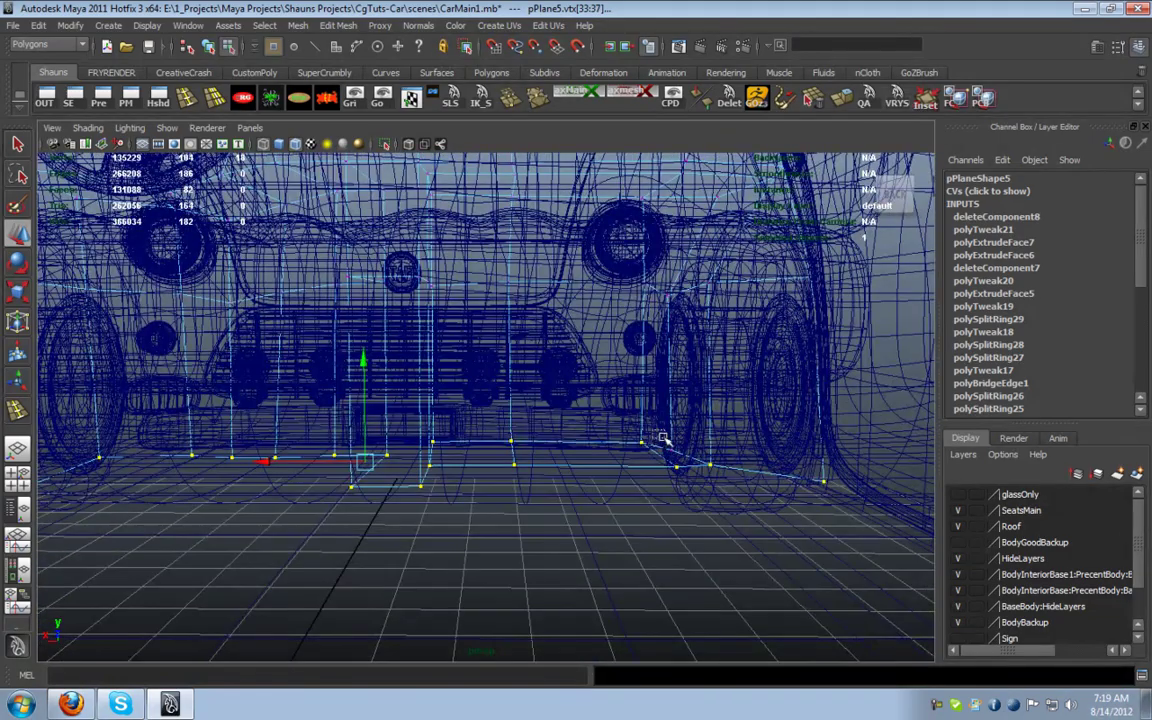
alt+drag(609, 451, 631, 457)
alt+drag(461, 492, 502, 473)
mouse_move(487, 524)
mouse_down()
mouse_move(489, 374)
mouse_move(571, 488)
mouse_up()
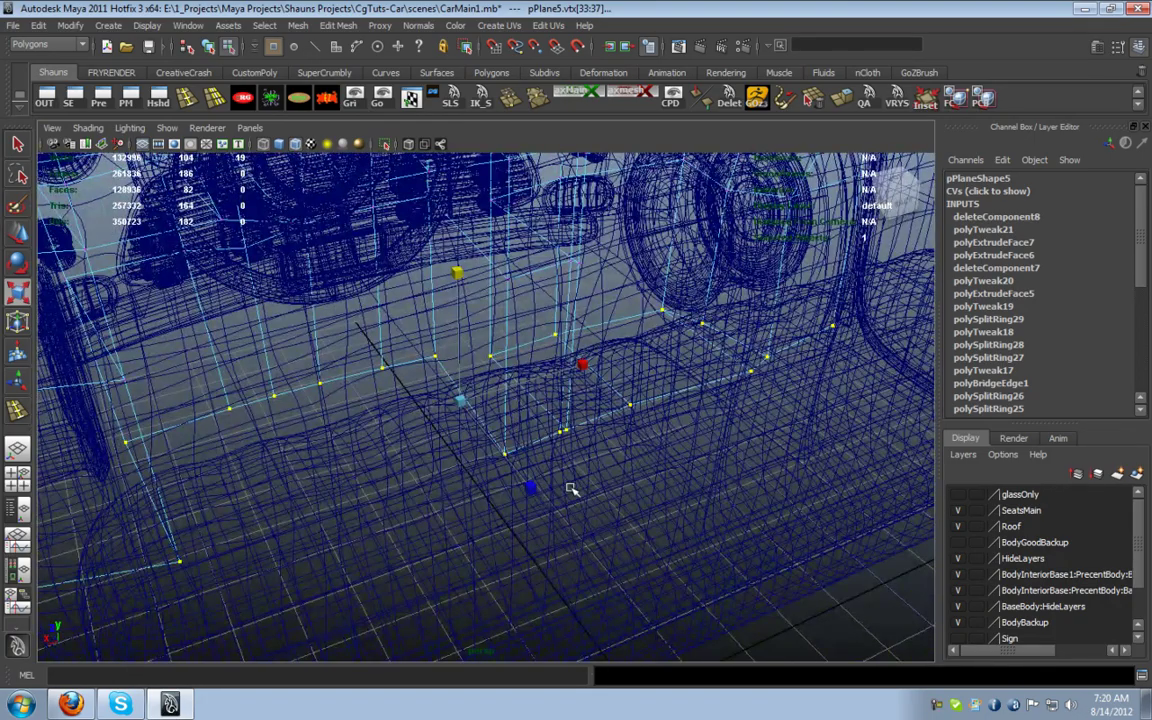
Scale the selected bottom vertices vertically flat to one height and lower them into the car floor
key(5)
key(1)
alt+drag(470, 442, 498, 406)
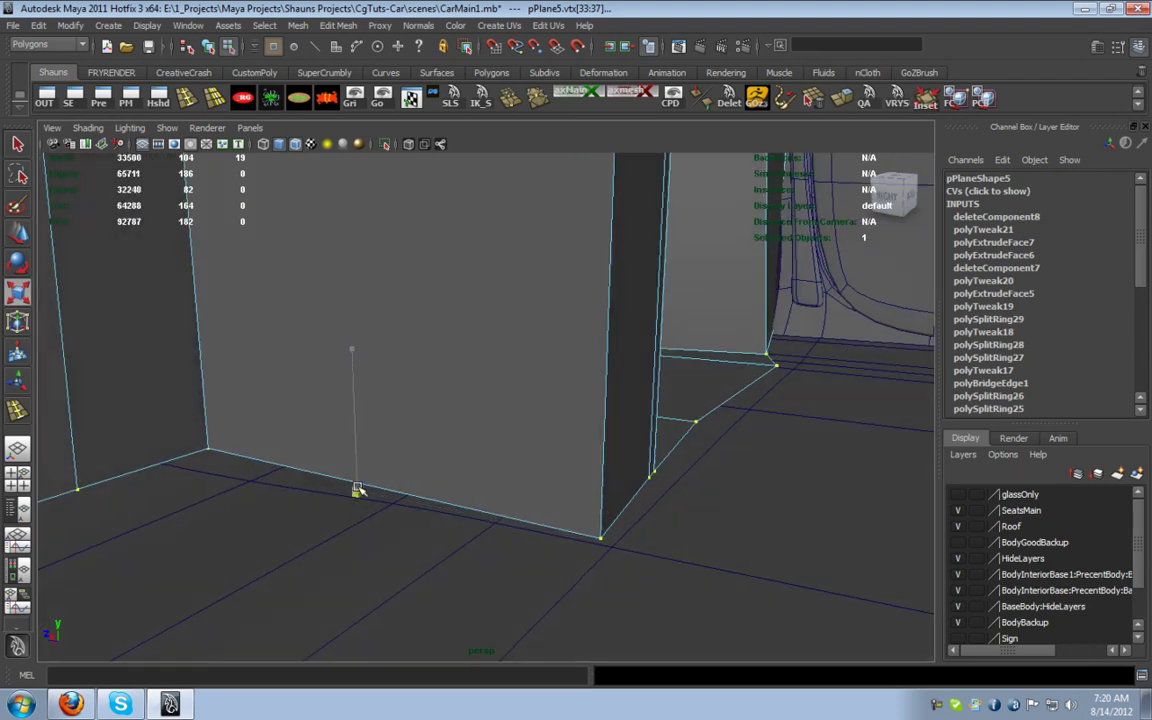
key(w)
drag(358, 375, 357, 422)
Adjust the depth of the bottom corner vertex on the door side of the passenger footwell
key(3)
alt+drag(579, 401, 748, 445)
alt+middle_drag(748, 445, 509, 481)
key(3)
key(1)
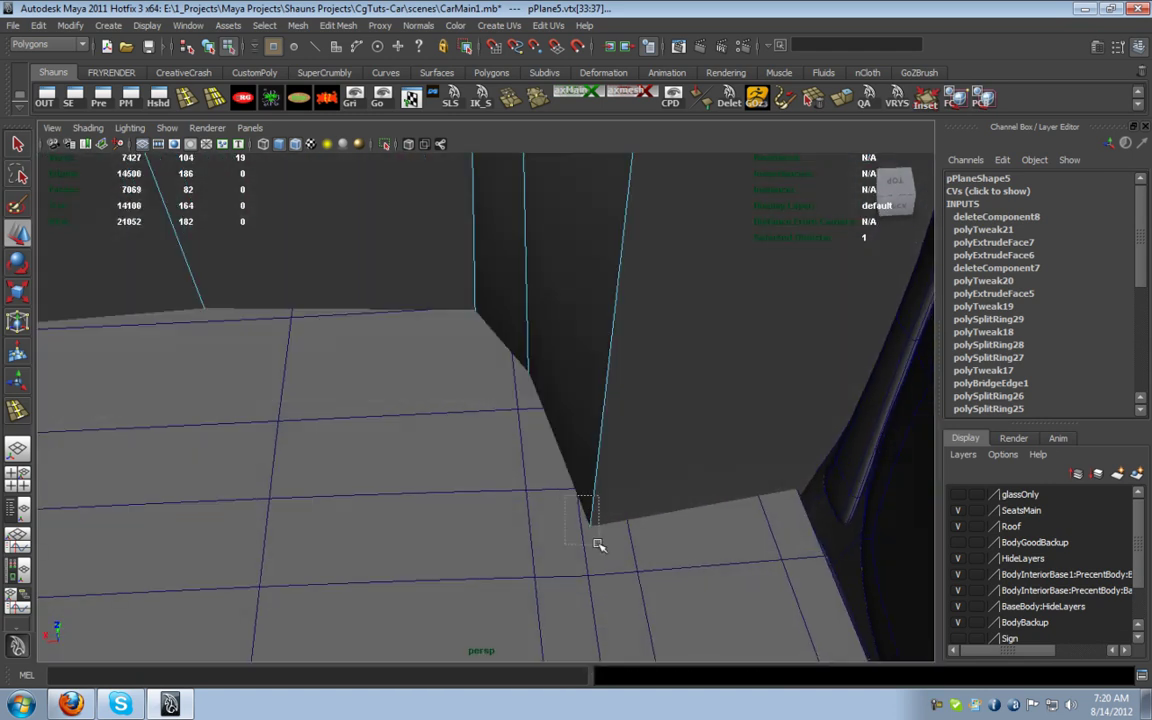
drag(522, 540, 527, 442)
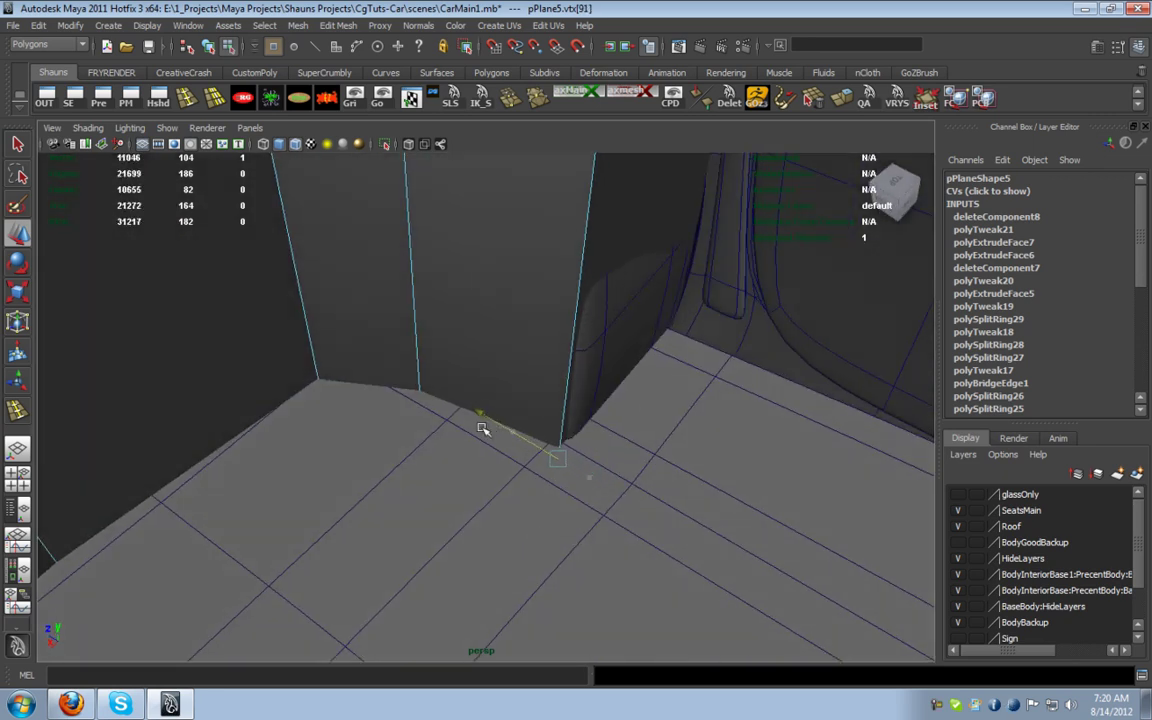
alt+middle_drag(573, 430, 555, 609)
alt+drag(543, 584, 498, 522)
Reposition the middle and bottom corner vertices at the passenger footwell's door side to refine its smoothed shape
key(3)
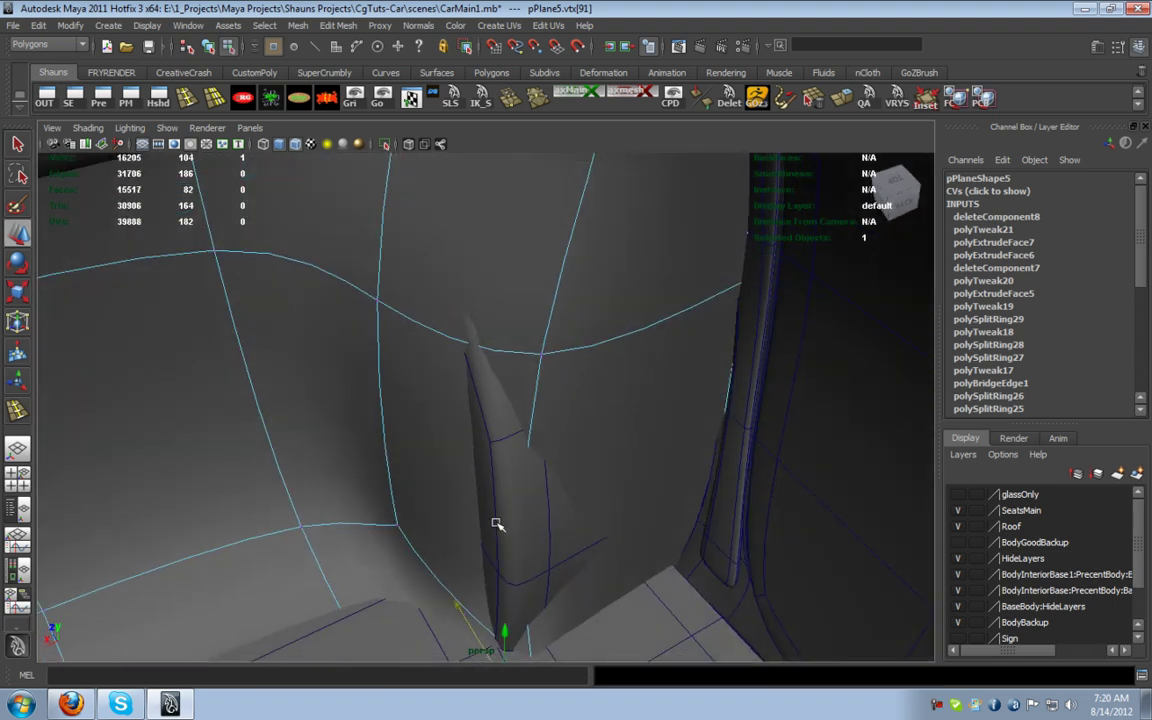
drag(529, 336, 561, 371)
alt+drag(545, 419, 519, 446)
drag(463, 345, 362, 493)
drag(460, 587, 420, 667)
drag(422, 586, 440, 543)
Insert two horizontal edge loops across the lower dashboard, one just above the floor and one midway up the lower panels
alt+middle_drag(440, 543, 679, 424)
alt+drag(679, 424, 620, 522)
click(188, 100)
key(1)
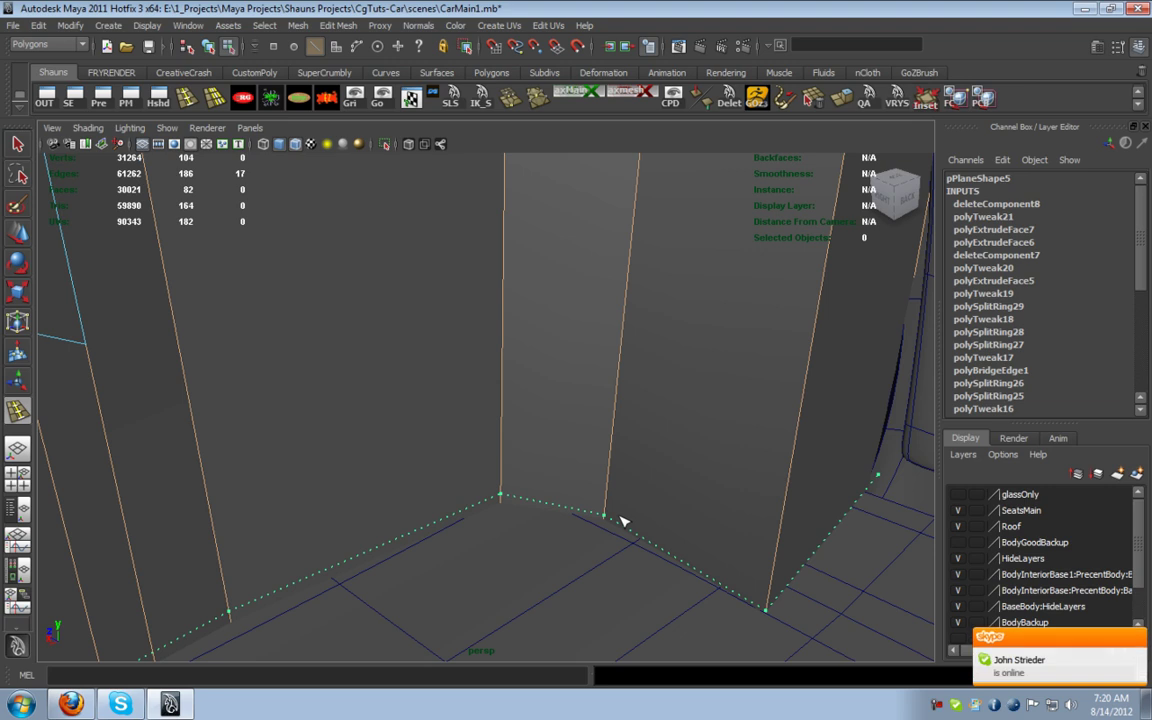
alt+middle_drag(603, 403, 588, 500)
drag(594, 496, 605, 413)
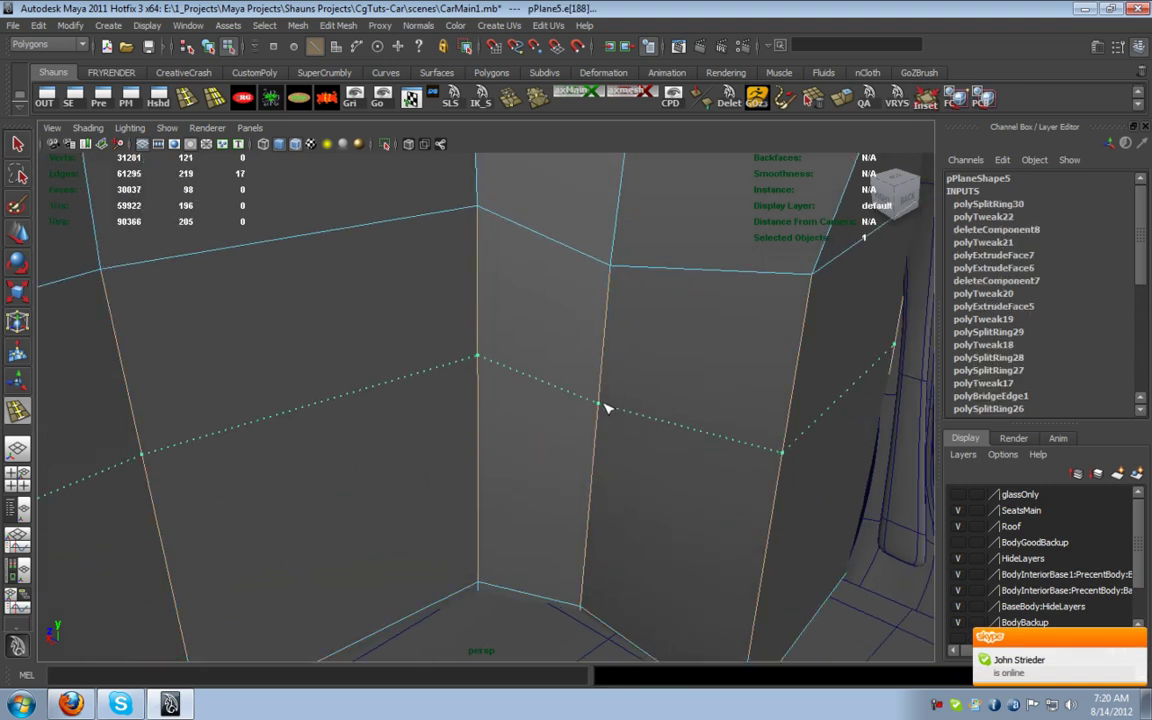
drag(603, 462, 761, 345)
Move the upper corner vertices of the passenger footwell's door-side wall inward, away from the door, to straighten the wall
key(w)
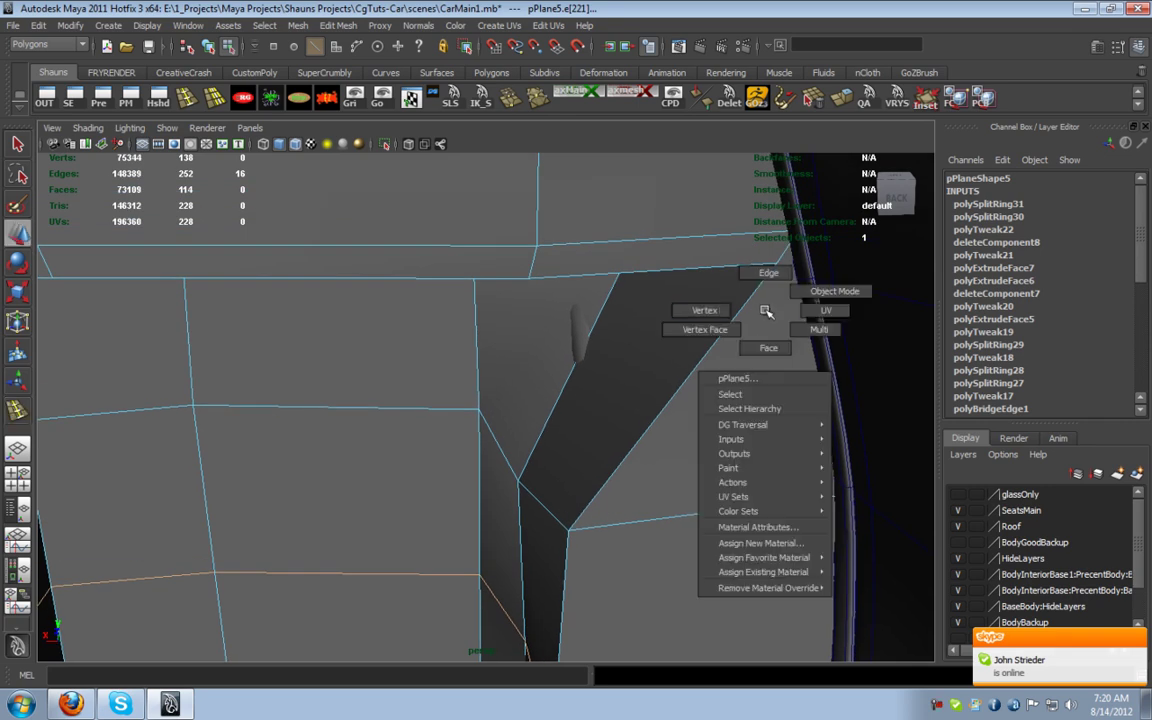
click(778, 262)
alt+drag(651, 337, 680, 315)
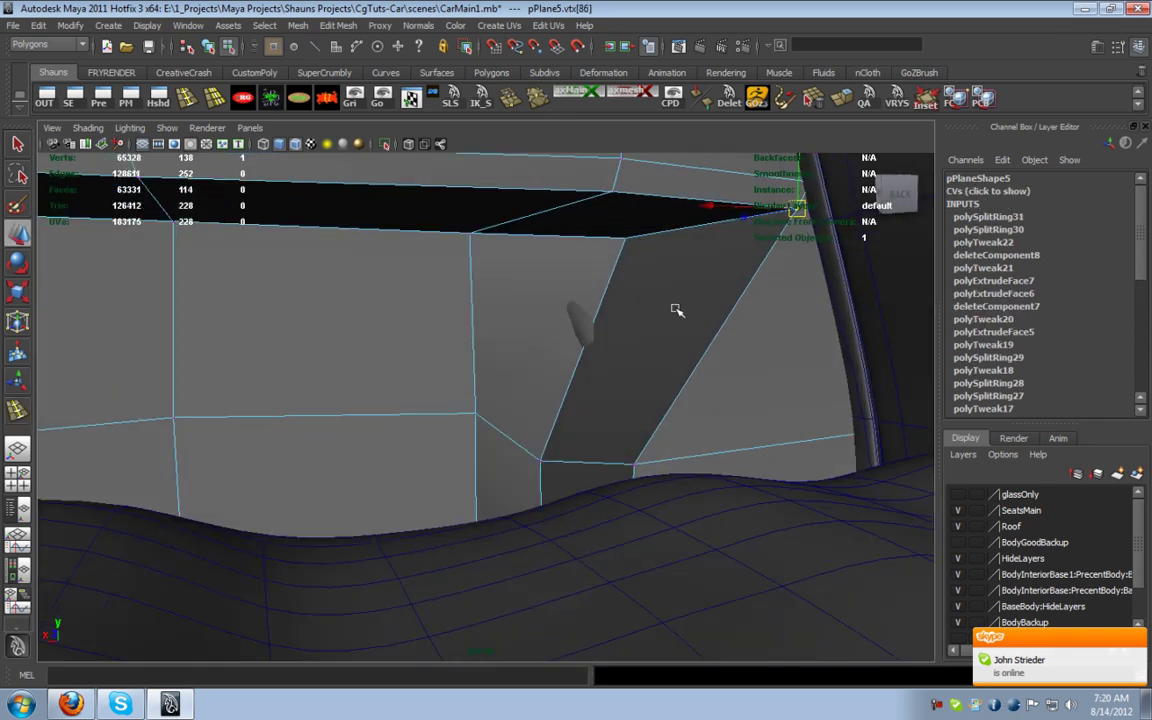
alt+drag(630, 252, 483, 256)
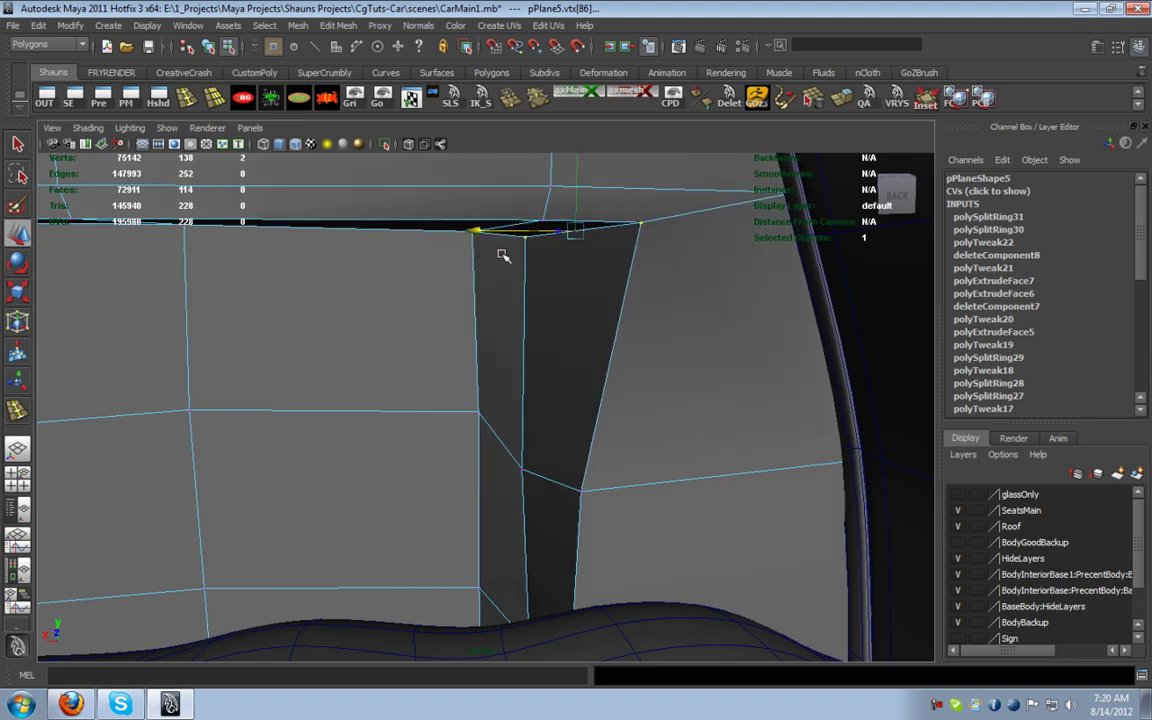
click(638, 226)
drag(553, 225, 499, 229)
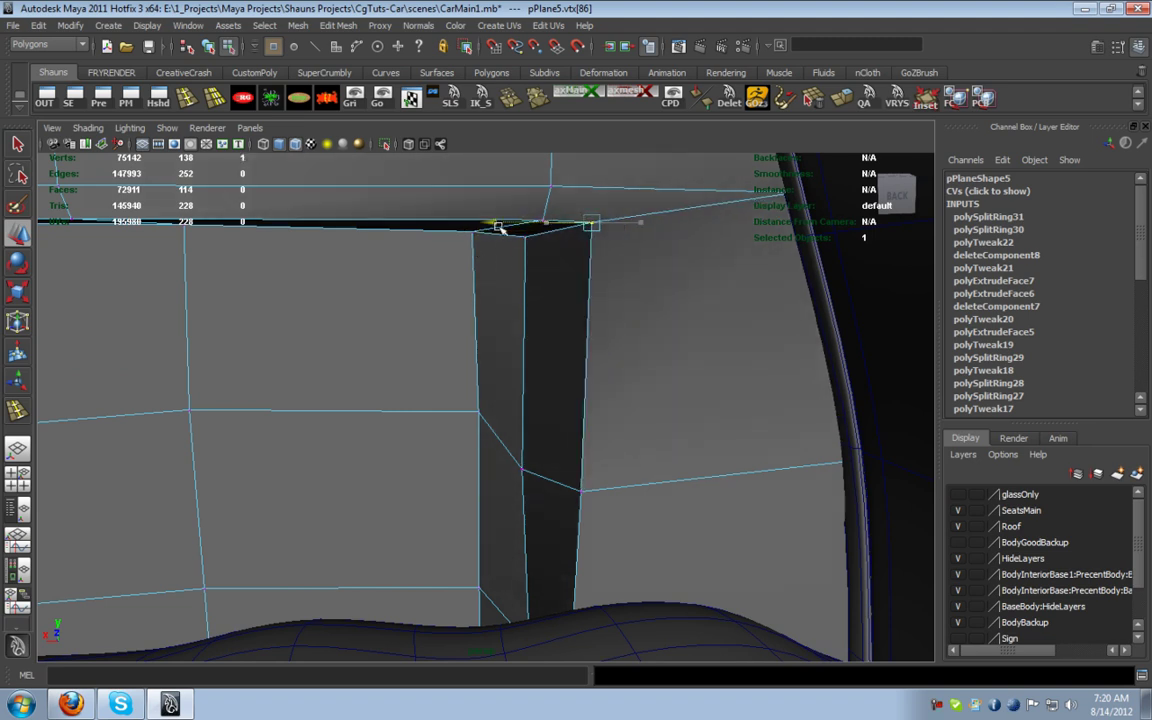
key(3)
Try to extrude the six end faces of the centre section between the footwells toward the seats
alt+middle_drag(440, 328, 640, 340)
alt+drag(640, 340, 422, 342)
alt+middle_drag(422, 342, 525, 371)
alt+drag(525, 371, 458, 285)
key(F11)
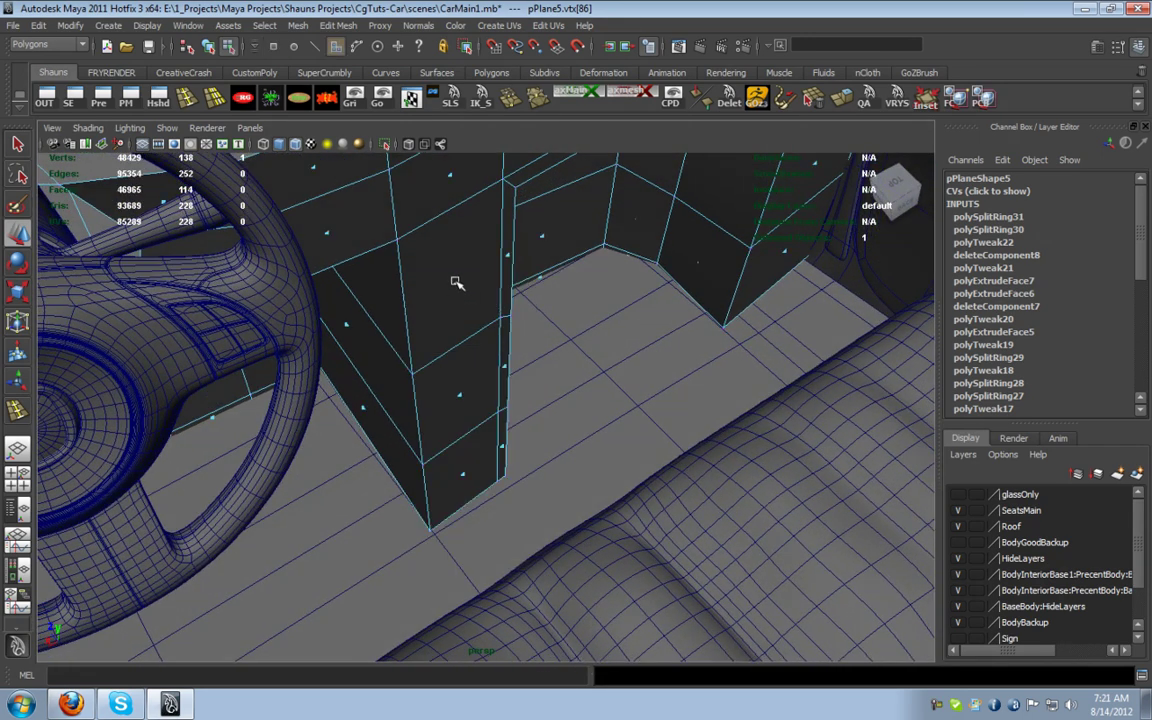
click(455, 284)
shift+click(510, 255)
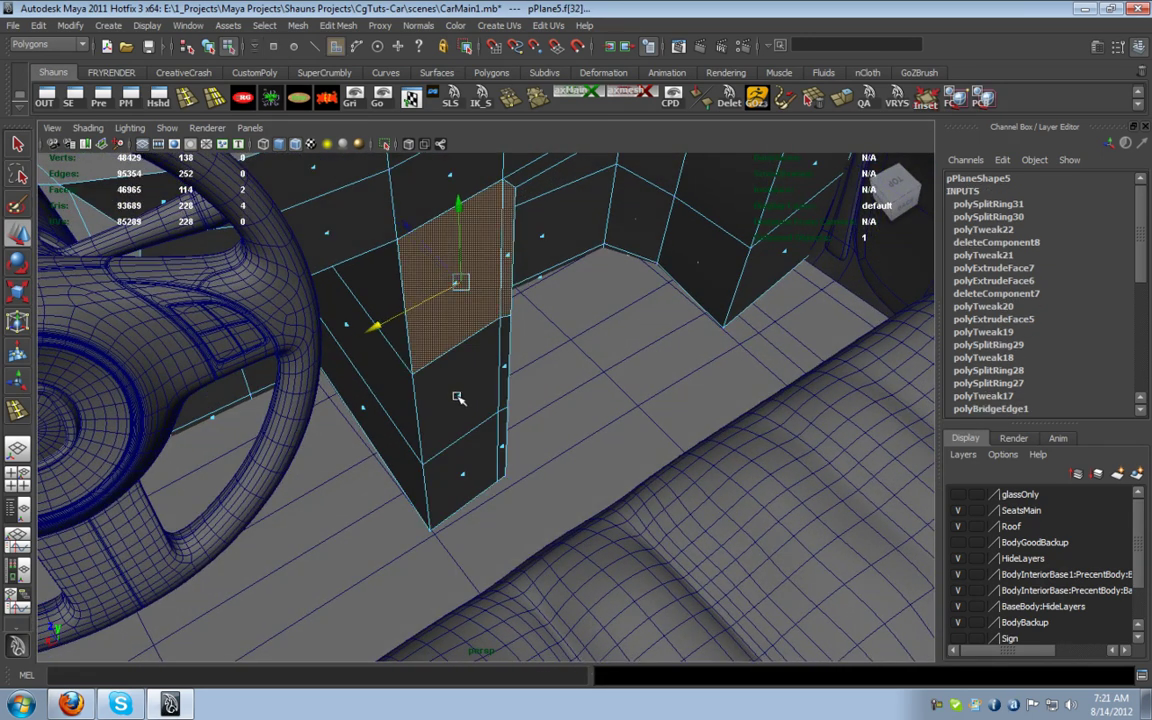
shift+click(490, 386)
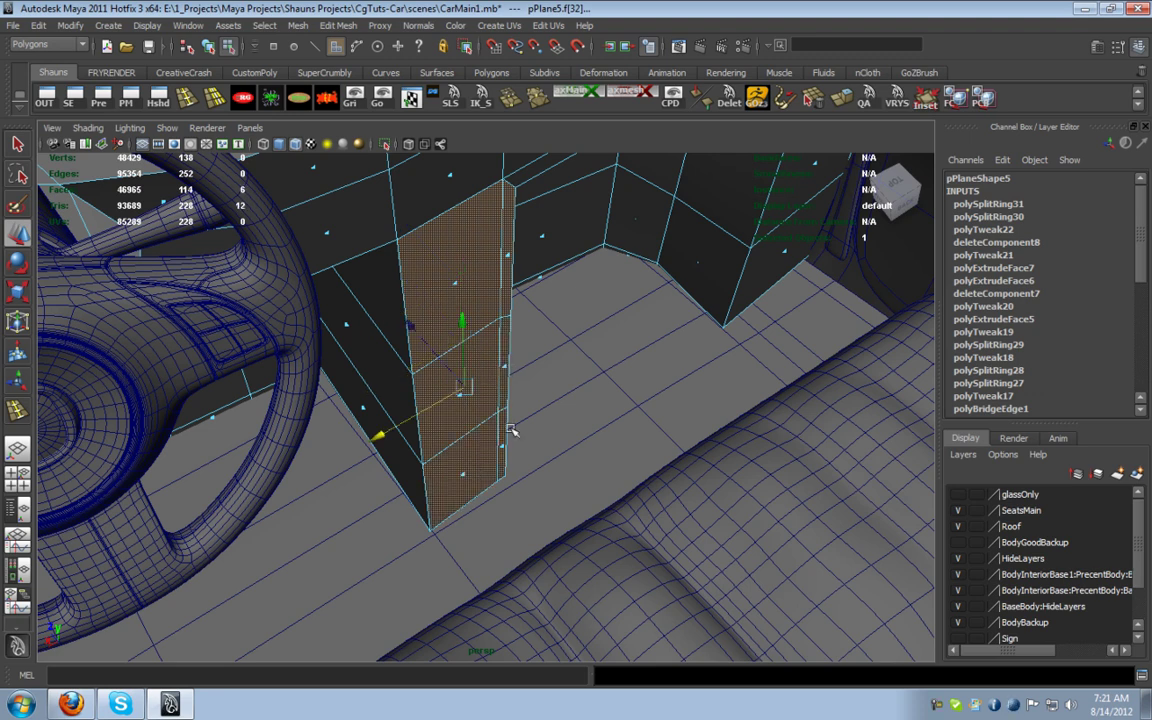
click(842, 99)
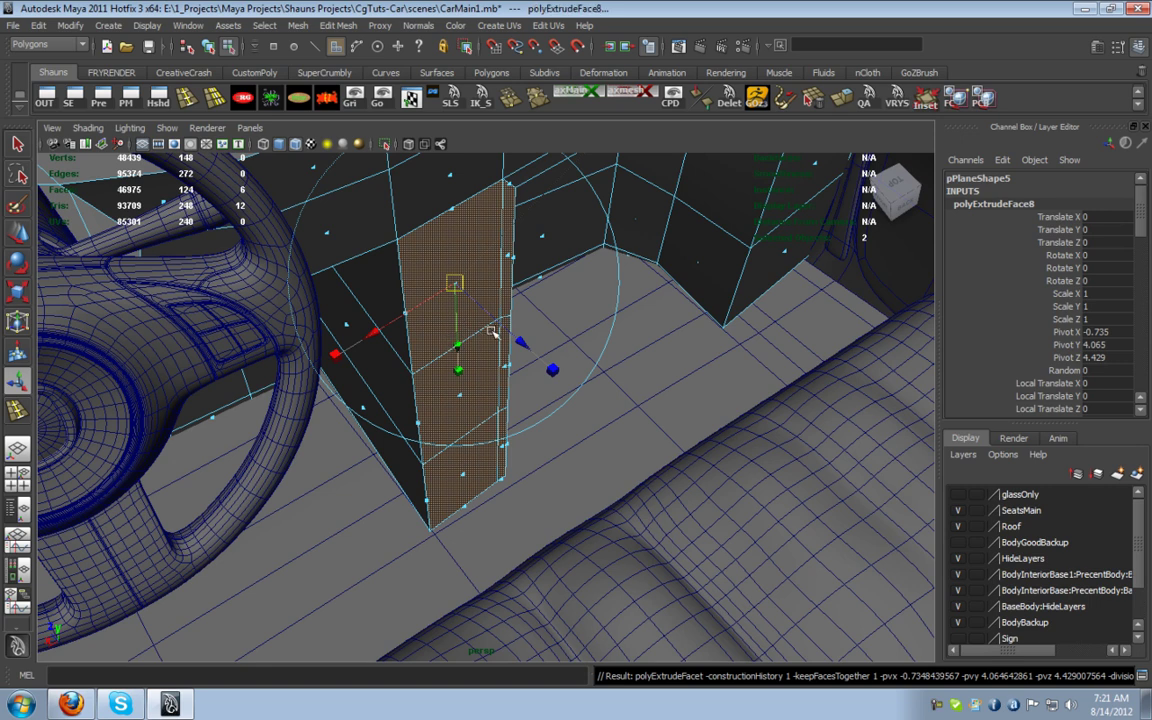
key(w)
drag(415, 330, 489, 438)
Try to flatten the end of the extruded centre console and adjust its position beside the seats
alt+drag(497, 440, 568, 401)
alt+middle_drag(572, 404, 470, 436)
alt+drag(470, 436, 447, 451)
drag(369, 451, 432, 489)
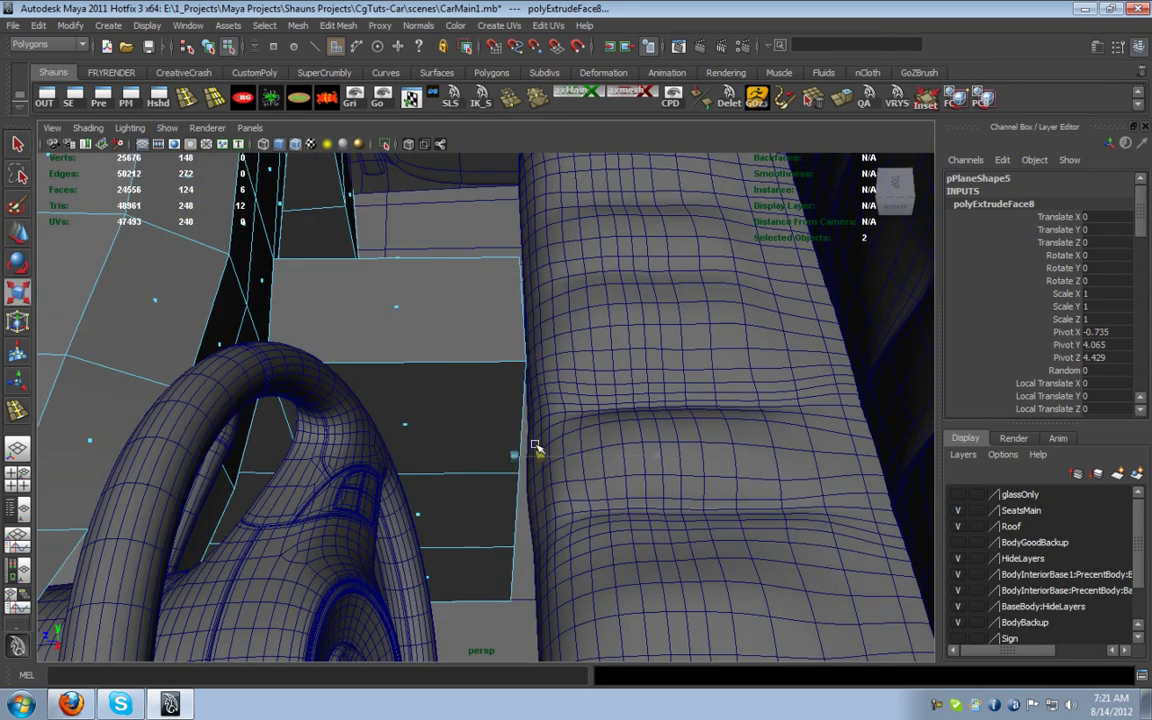
alt+drag(477, 440, 494, 311)
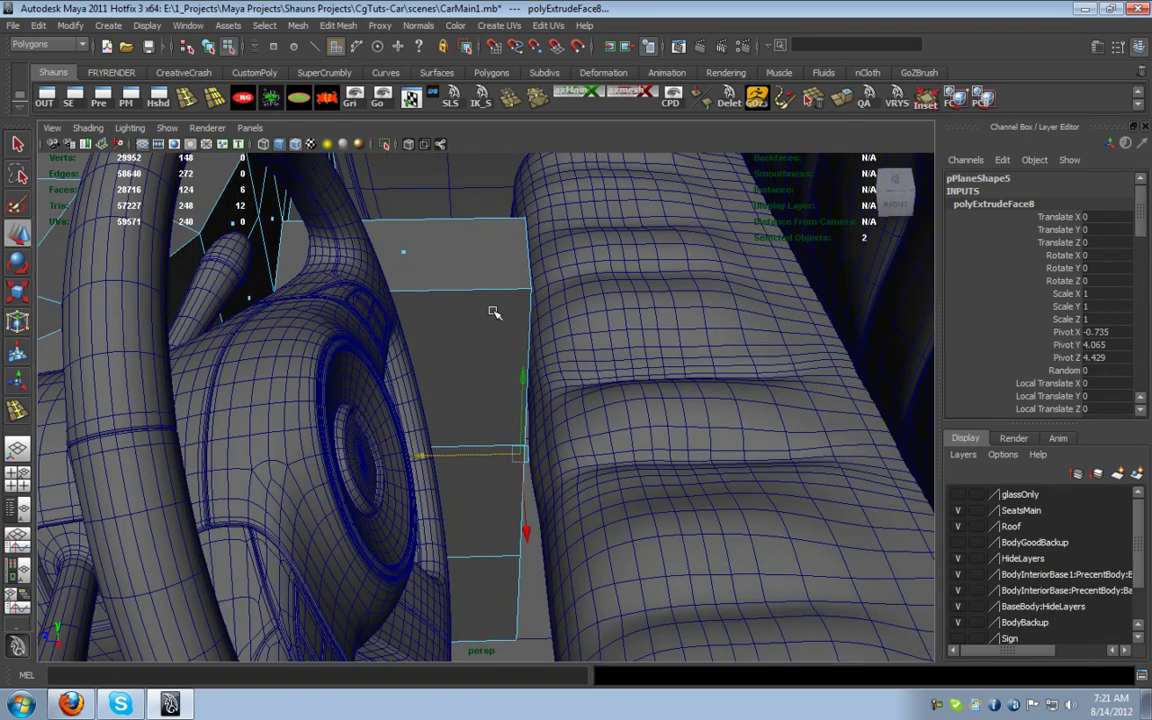
drag(576, 307, 577, 308)
Try to reshape the top of the extruded console by moving its upper end vertices
alt+drag(499, 306, 478, 298)
drag(512, 163, 457, 367)
key(3)
key(1)
Undo the console's vertex edits and its six-face extrusion
key(ctrl+z)
key(ctrl+z)
key(ctrl+z)
key(ctrl+z)
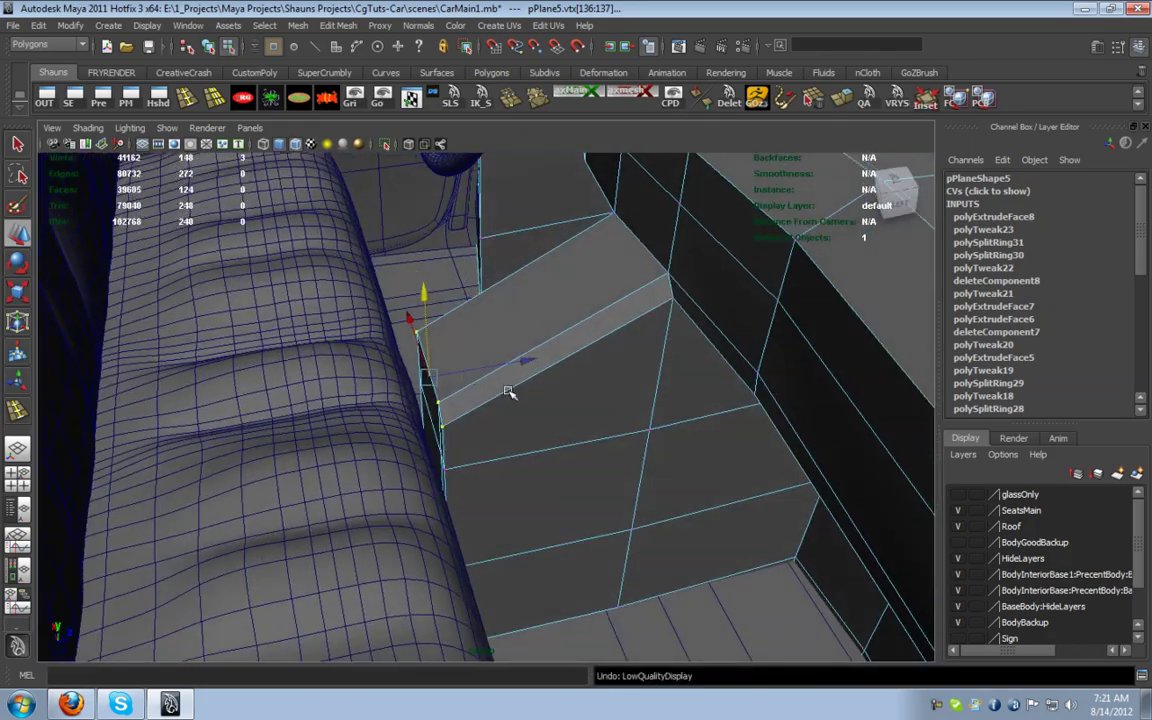
key(ctrl+z)
key(ctrl+z)
key(ctrl+z)
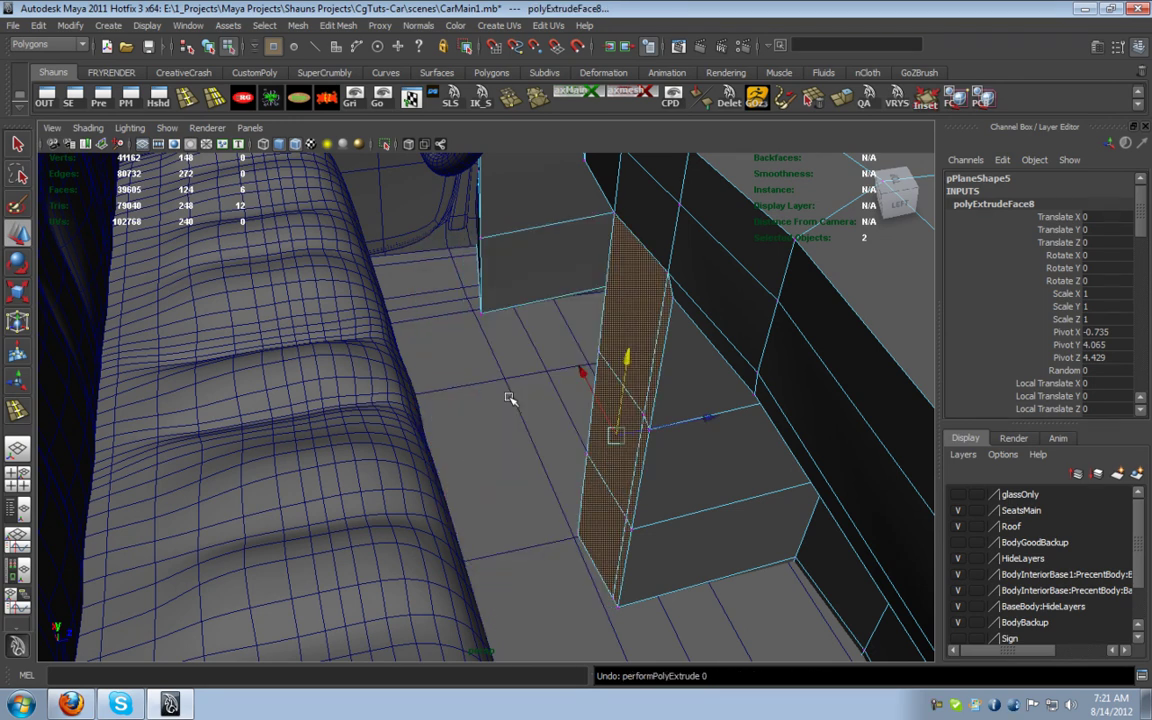
key(ctrl+z)
Extrude only the four lower faces of the centre section between the footwells toward the seats as a console
right_drag(650, 328, 650, 368)
click(630, 503)
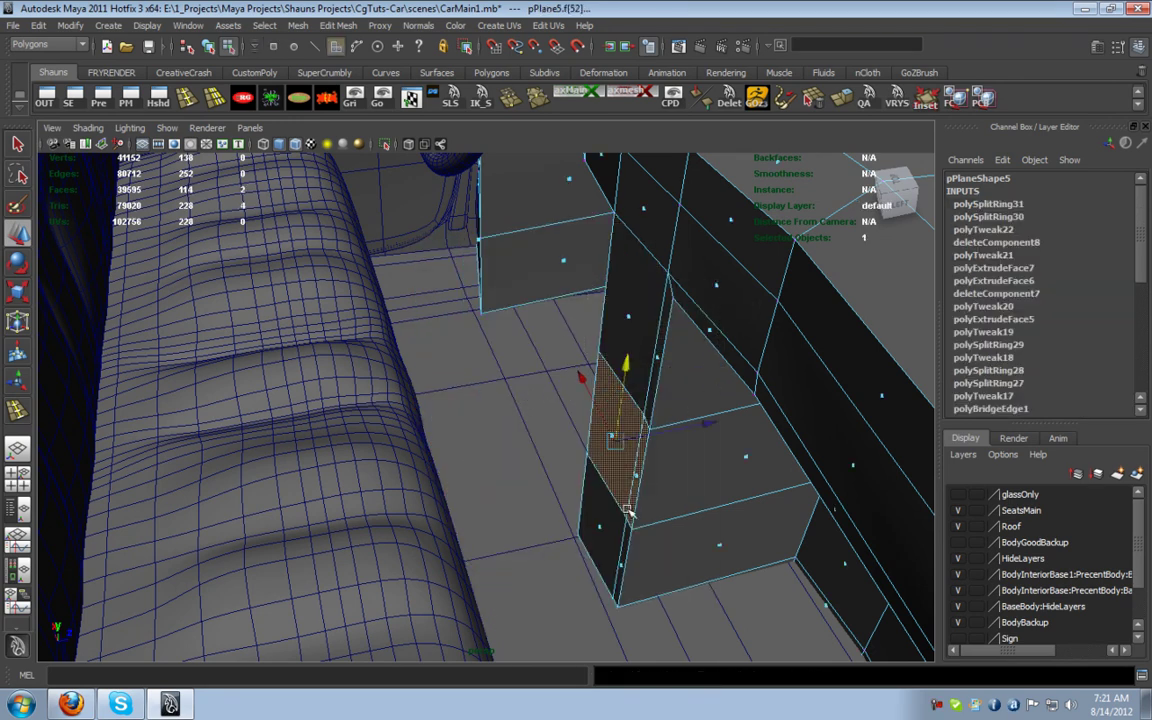
shift+click(600, 527)
shift+click(619, 567)
key(ctrl+z)
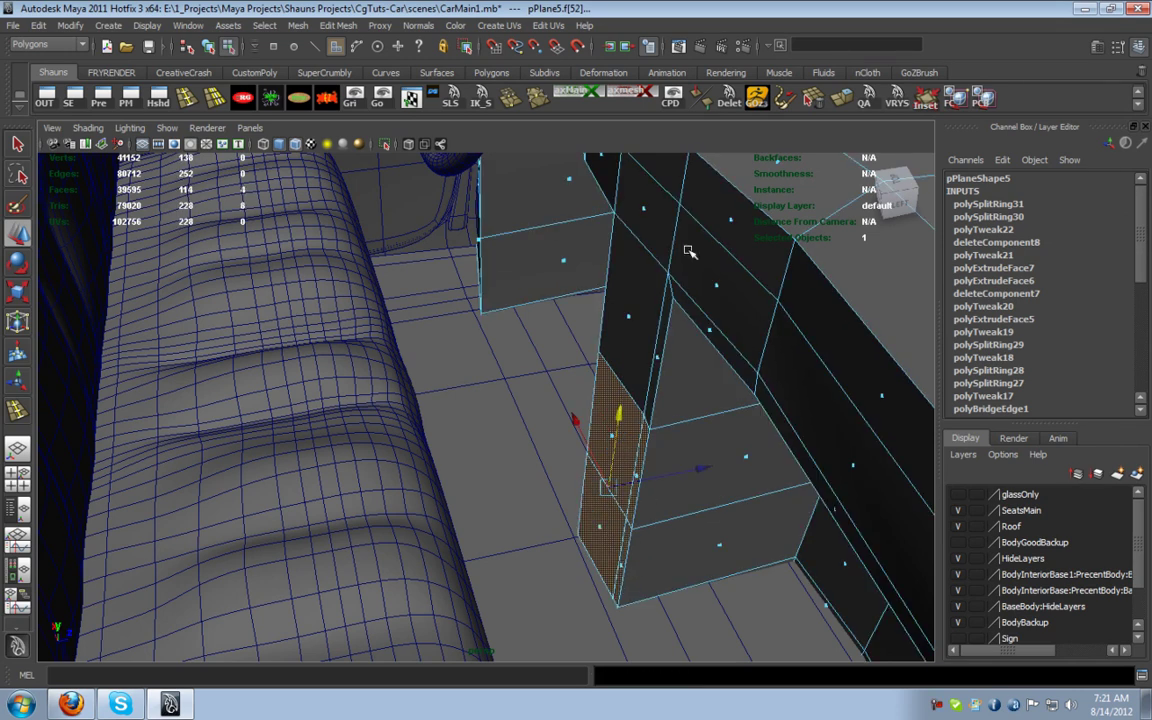
key(ctrl+e)
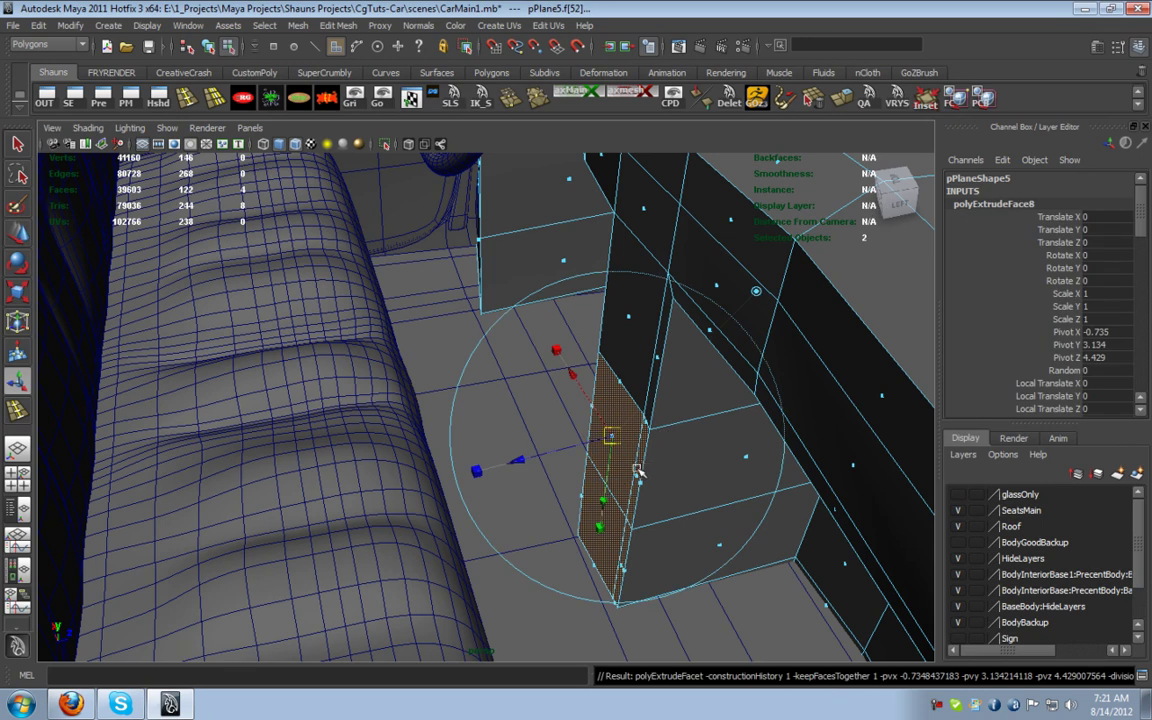
drag(676, 468, 507, 500)
Scale the end faces of the extruded centre console flat along its length
key(3)
key(1)
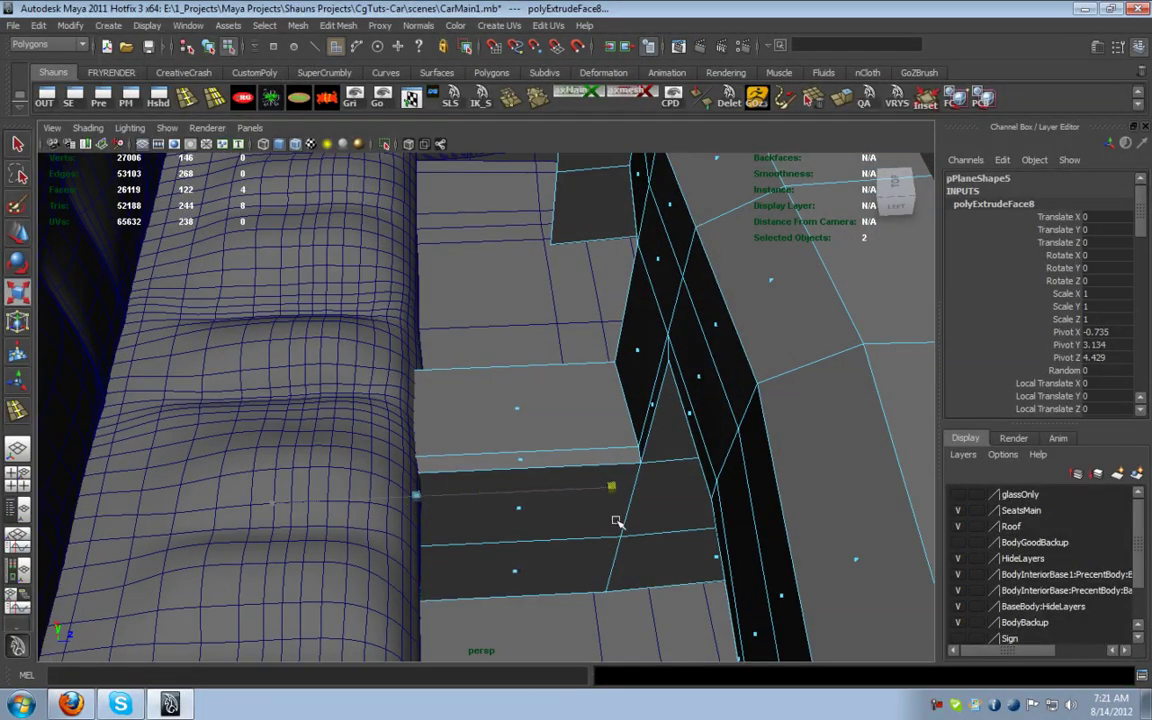
drag(748, 526, 746, 525)
Examine the centre console and the whole dashboard in smoothed preview
alt+drag(560, 498, 880, 410)
alt+right_drag(880, 410, 345, 385)
alt+drag(345, 385, 280, 405)
key(3)
alt+right_drag(280, 405, 430, 480)
alt+drag(430, 480, 244, 442)
key(1)
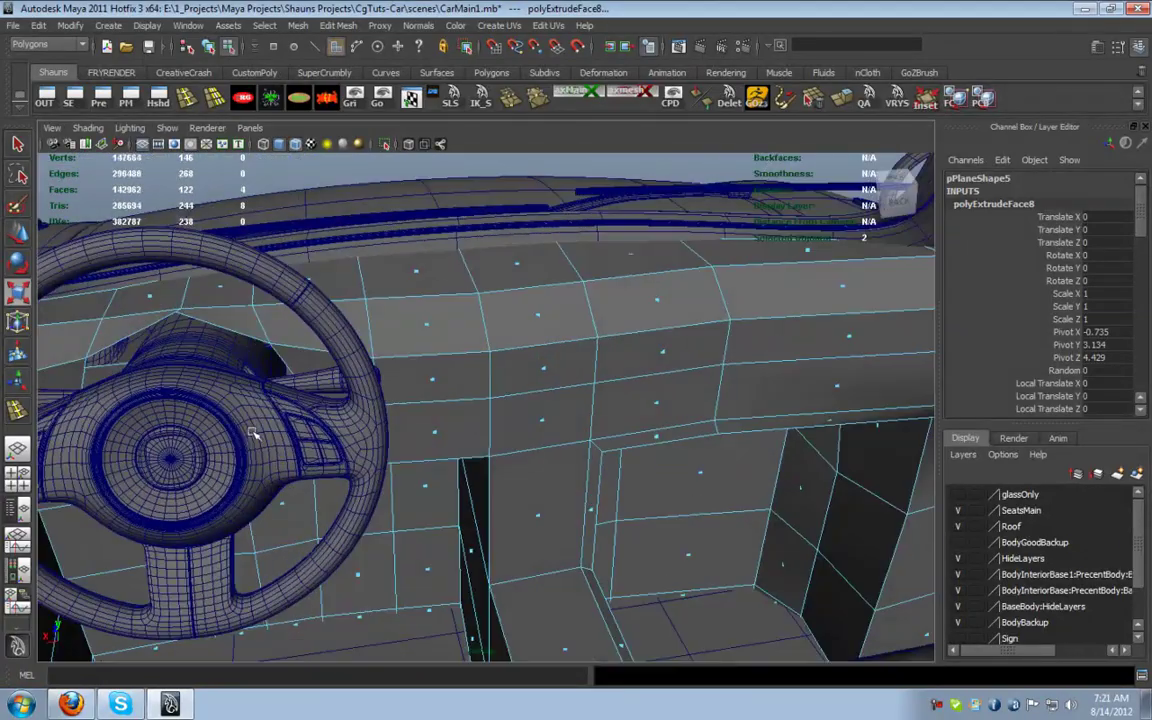
Extrude the border edges of the steering column opening and scale the new edges inward around the column
alt+middle_drag(244, 442, 390, 475)
alt+right_drag(390, 475, 447, 491)
alt+drag(447, 491, 425, 465)
right_drag(344, 388, 343, 376)
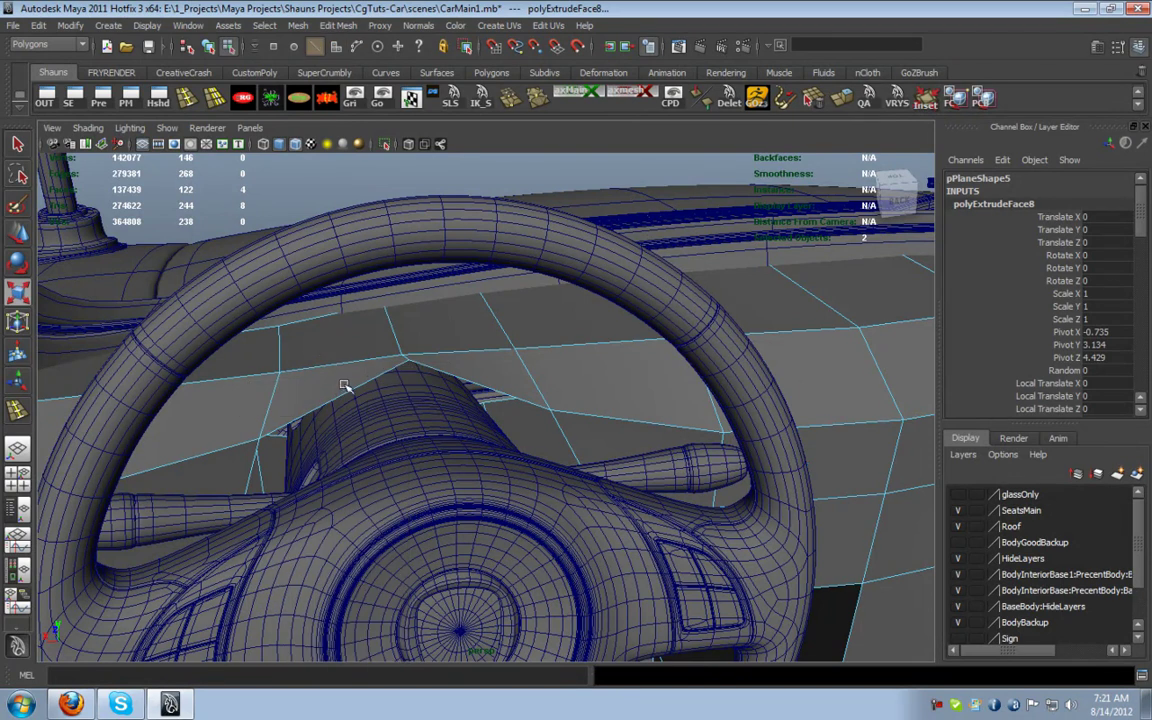
click(345, 393)
alt+drag(345, 393, 452, 421)
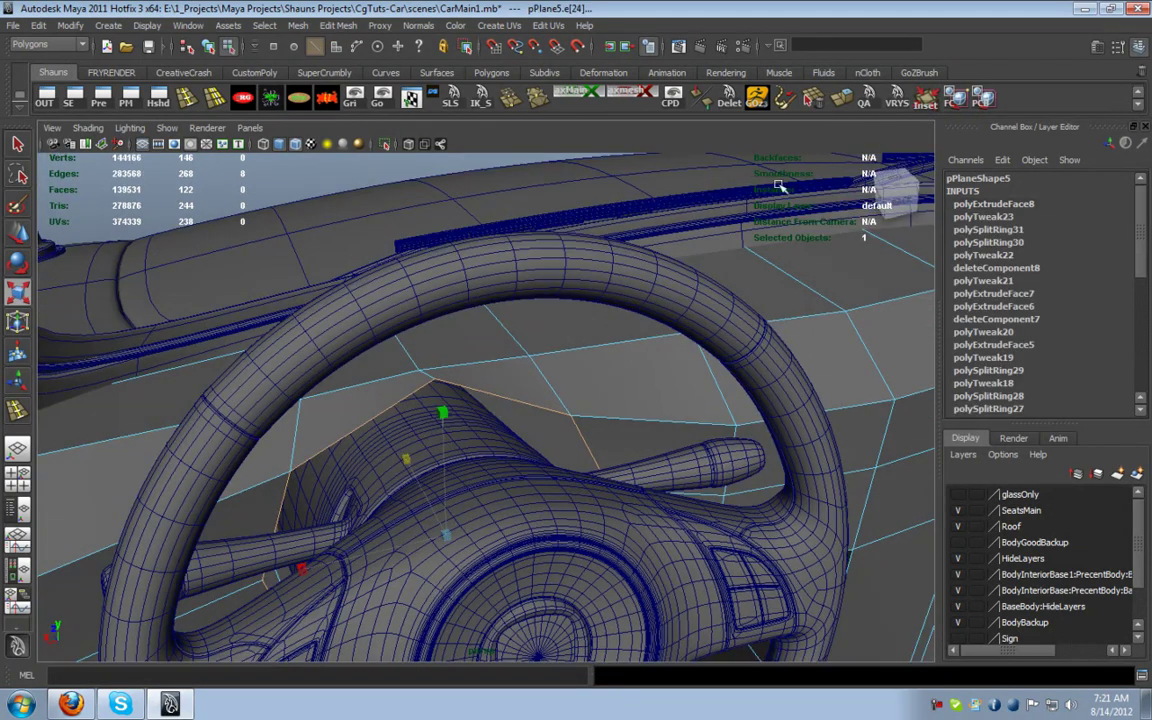
click(847, 103)
key(r)
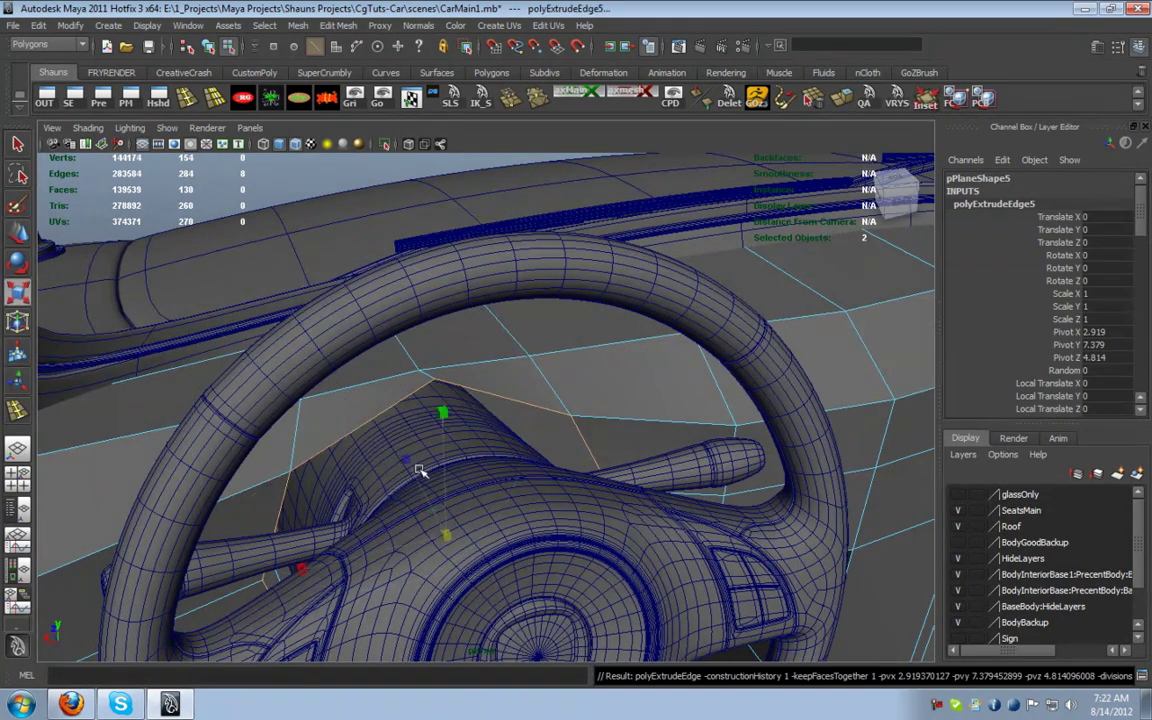
drag(449, 536, 482, 543)
alt+middle_drag(482, 543, 489, 459)
alt+right_drag(489, 459, 463, 489)
alt+drag(463, 489, 507, 511)
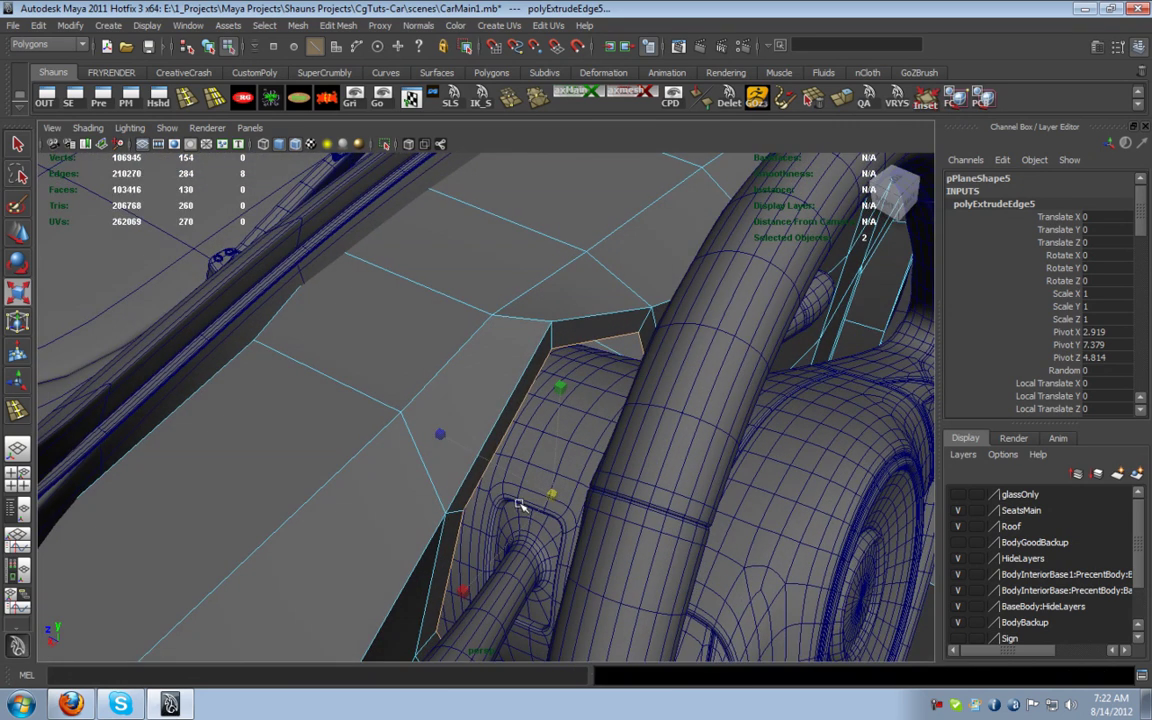
Extrude the opening's inner rim edges again, back into the dashboard, and check the rim in smoothed preview
key(ctrl+e)
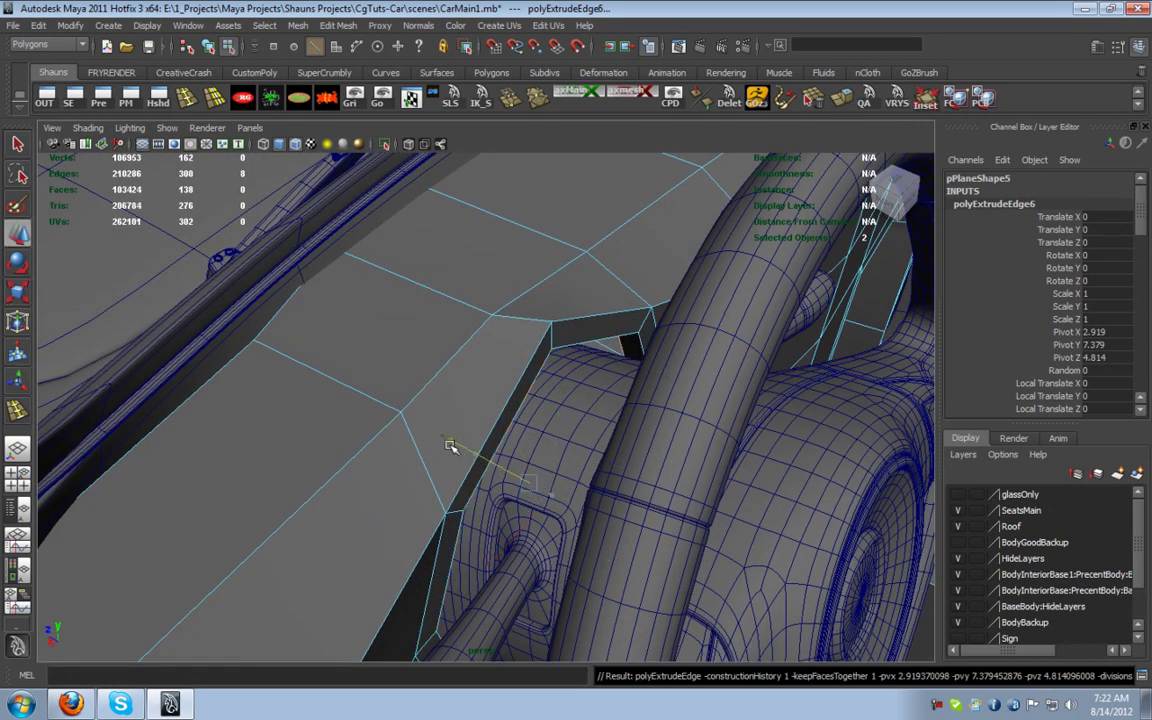
key(3)
alt+drag(391, 450, 389, 371)
click(379, 358)
alt+drag(453, 494, 576, 455)
alt+drag(581, 343, 486, 576)
key(3)
alt+drag(516, 534, 577, 415)
key(1)
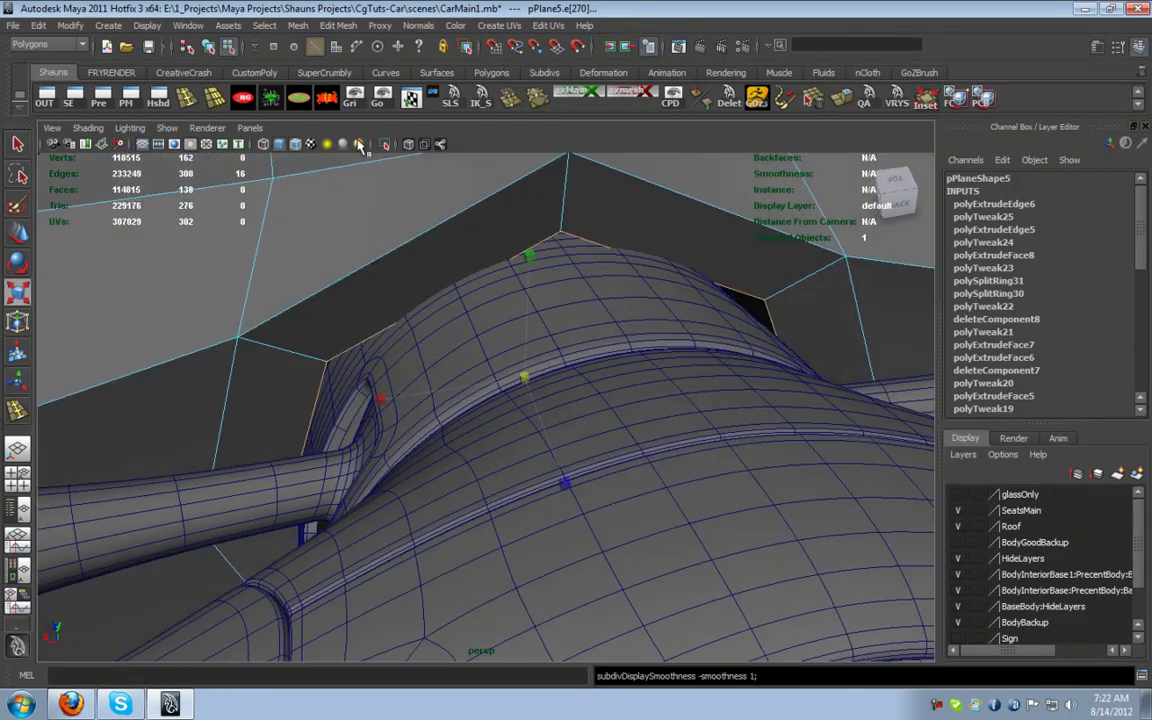
Insert edge loops close to the outer and inner edges of the steering column opening's rim to sharpen it
click(209, 100)
click(243, 347)
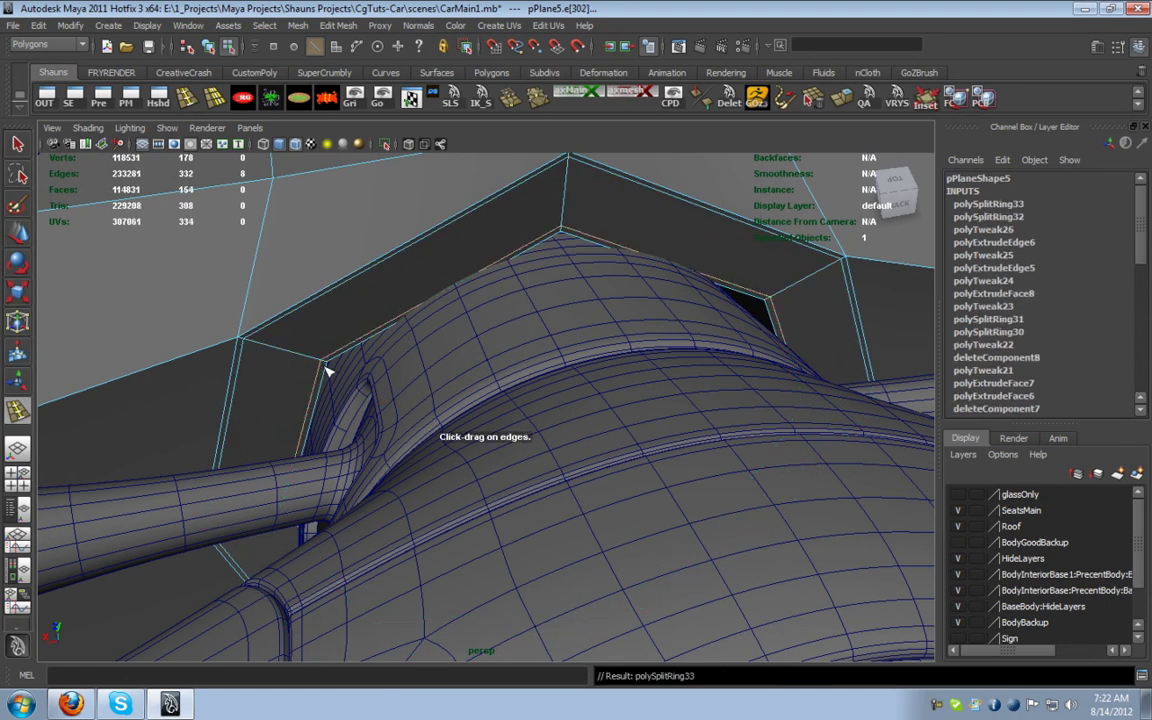
key(3)
key(w)
alt+drag(327, 366, 468, 429)
Reposition the opening's rim vertices so the rim follows the steering column more closely
key(1)
right_drag(468, 429, 432, 395)
drag(432, 395, 454, 507)
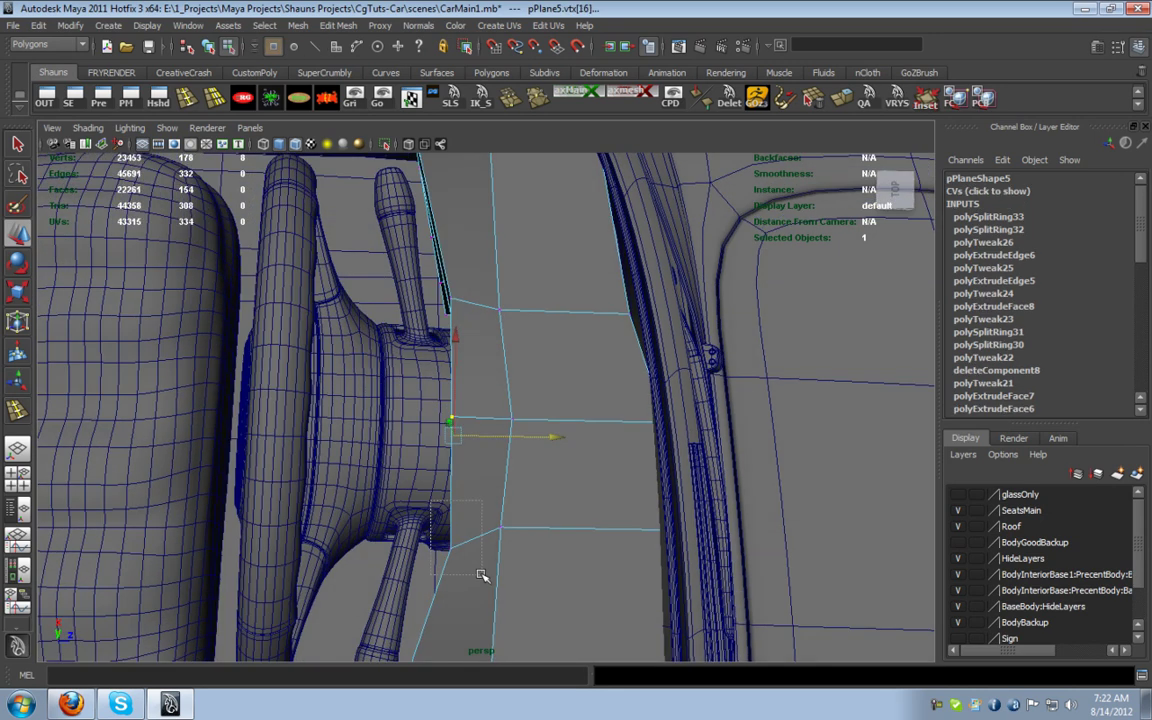
alt+drag(419, 459, 421, 466)
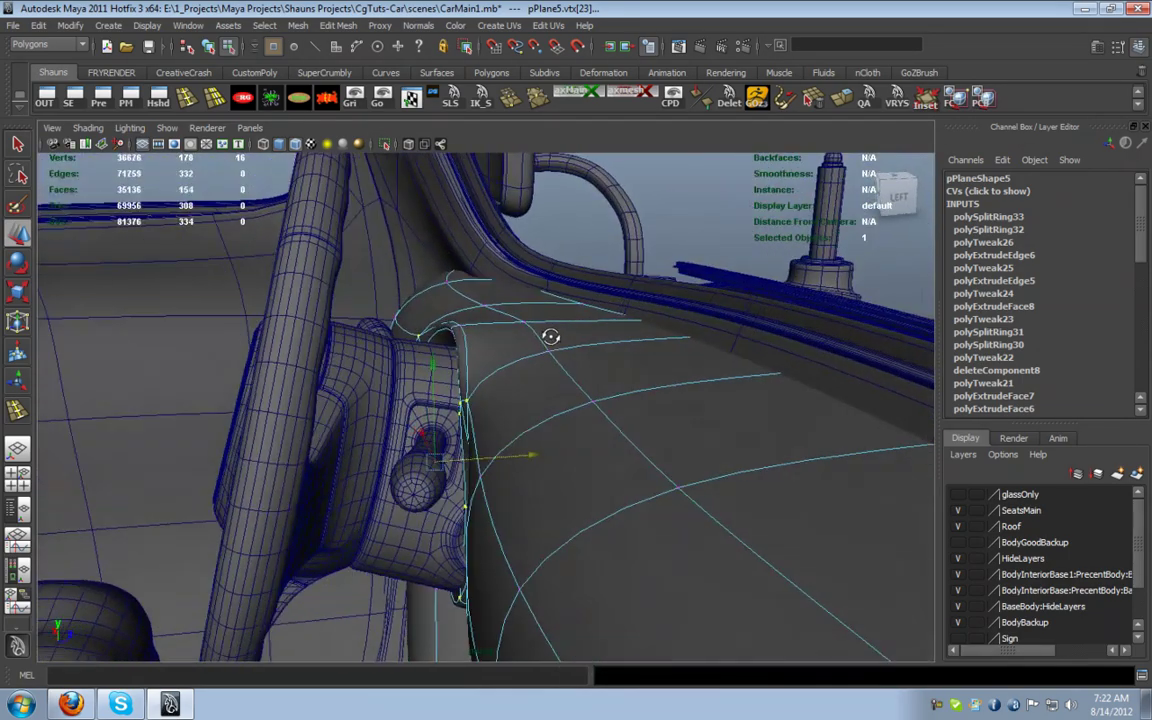
alt+drag(542, 334, 384, 352)
alt+drag(428, 396, 505, 416)
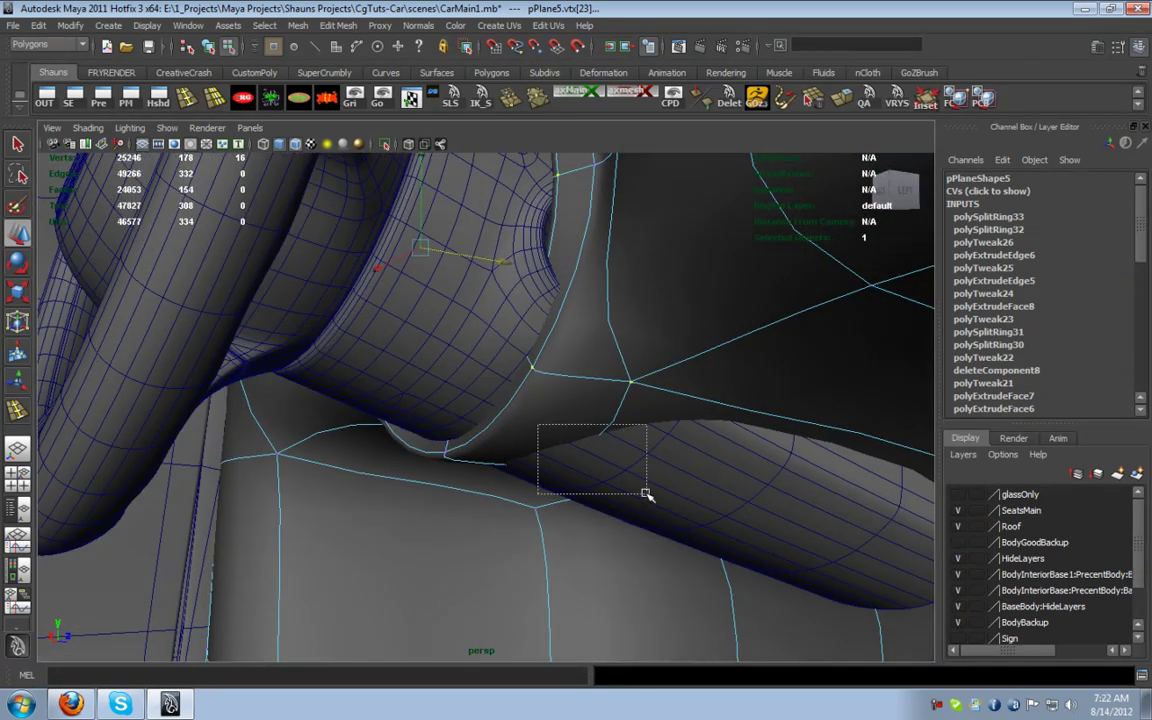
Lower the dashboard's lower-edge vertices directly beneath the steering column
drag(647, 493, 647, 493)
alt+drag(647, 493, 676, 416)
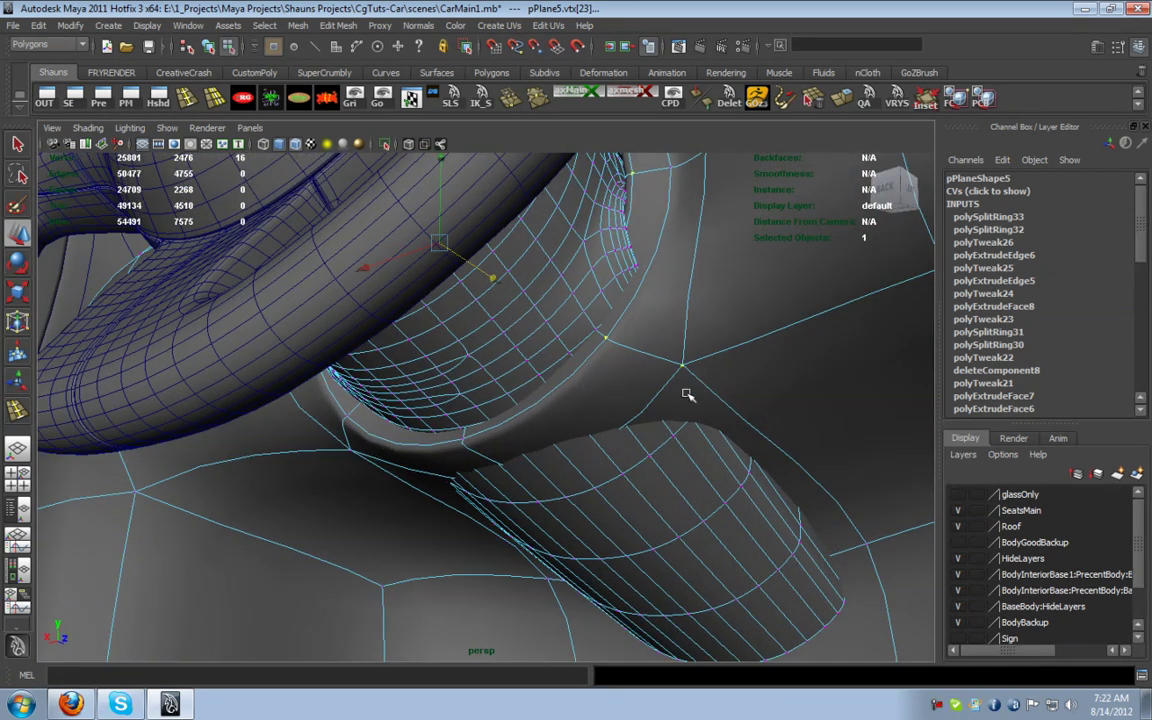
right_drag(594, 429, 642, 446)
mouse_move(602, 465)
alt+mouse_down()
mouse_move(645, 442)
mouse_move(566, 458)
mouse_move(545, 478)
mouse_move(475, 483)
mouse_move(435, 458)
alt+mouse_up()
click(644, 360)
key(4)
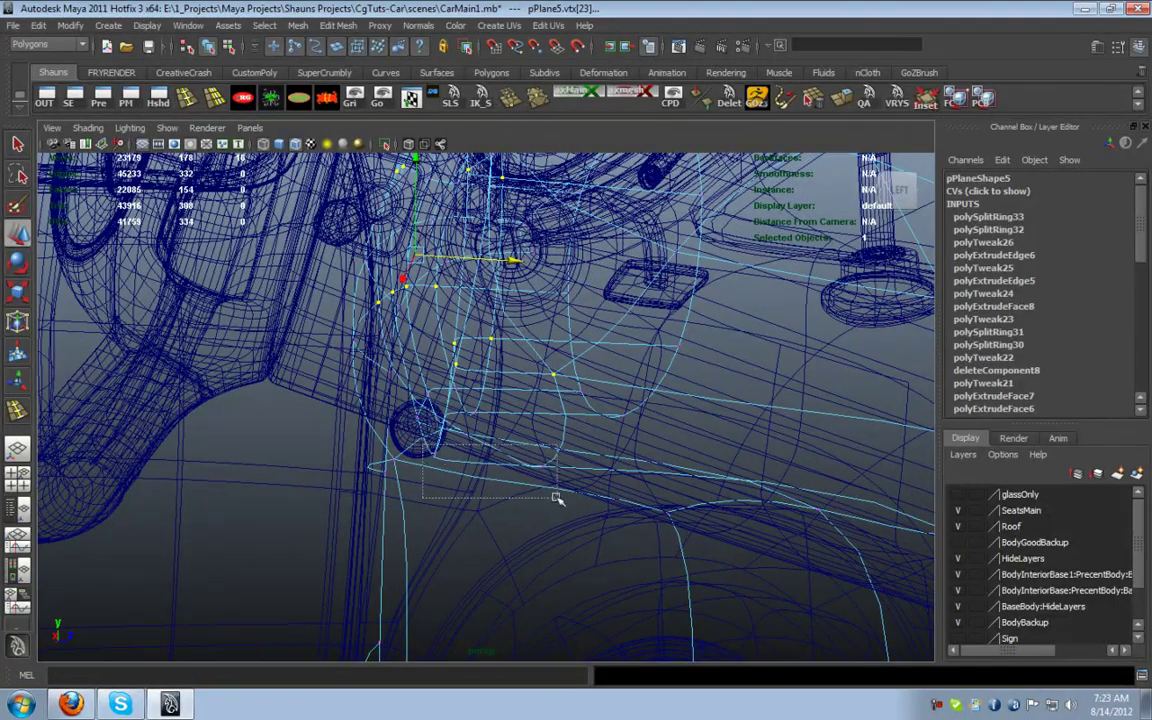
mouse_move(508, 508)
alt+mouse_down()
mouse_move(578, 506)
mouse_move(472, 449)
alt+mouse_up()
key(5)
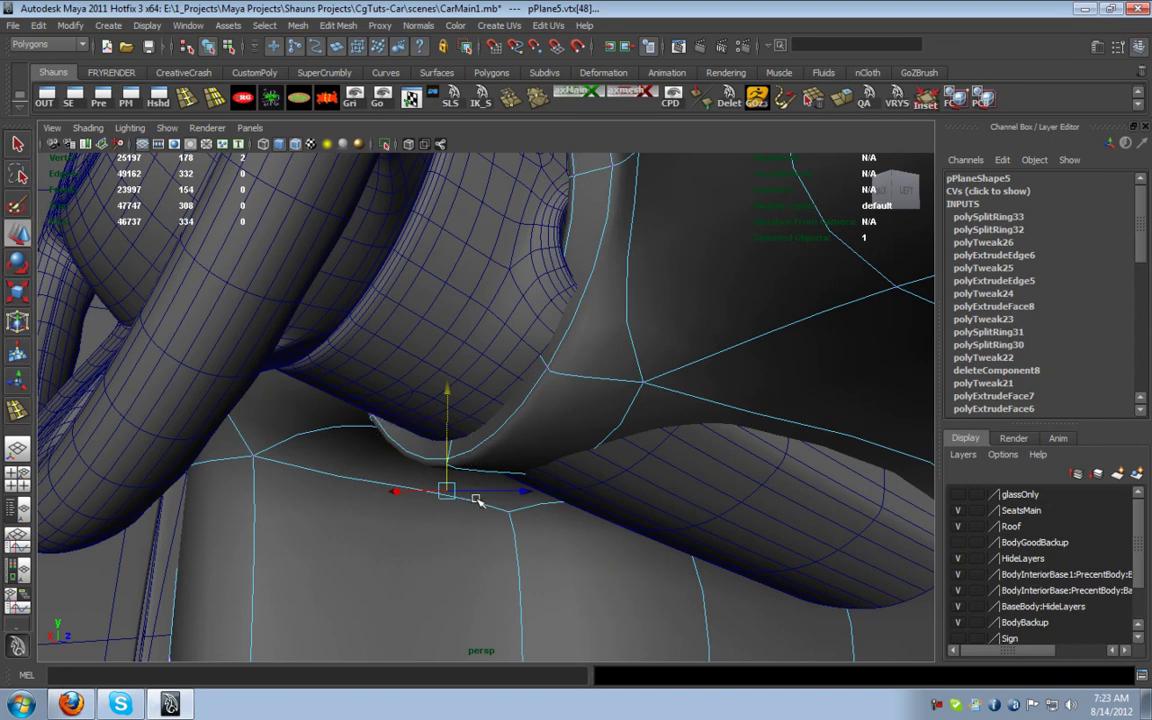
drag(455, 410, 448, 452)
Lower the three neighbouring lower-edge vertices so the dashboard covers the part poking through beneath the column
alt+drag(838, 507, 629, 447)
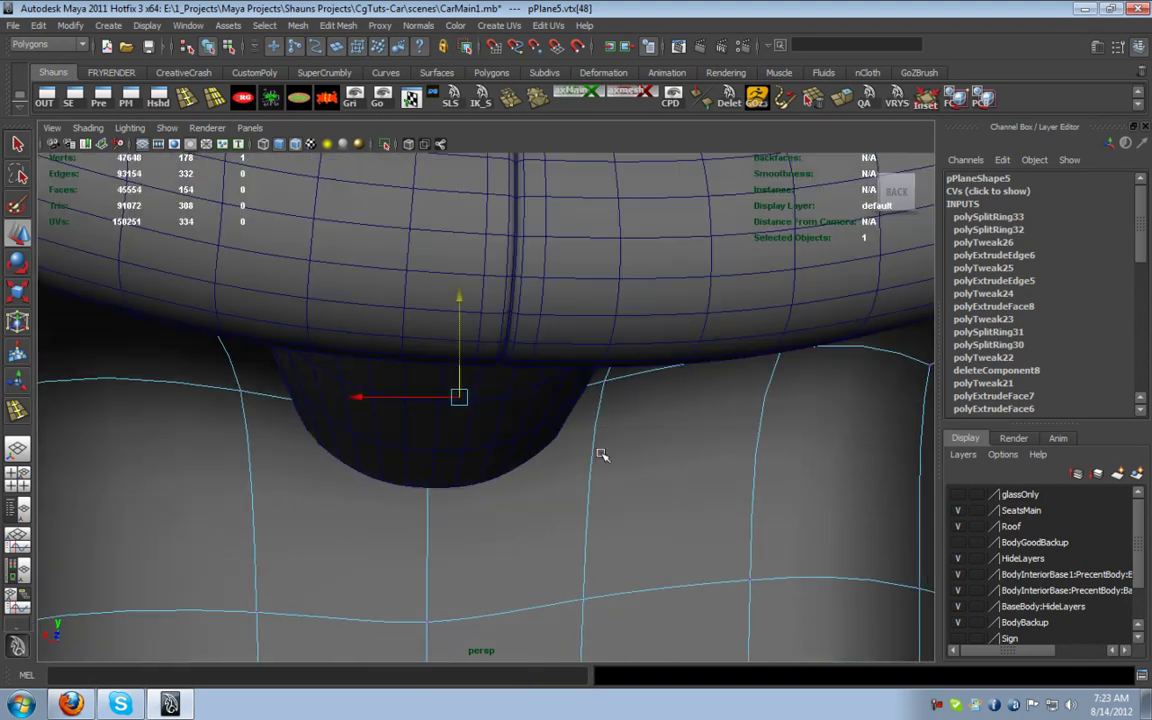
key(4)
mouse_move(602, 455)
alt+mouse_down()
mouse_move(555, 463)
mouse_move(586, 468)
mouse_move(322, 415)
alt+mouse_up()
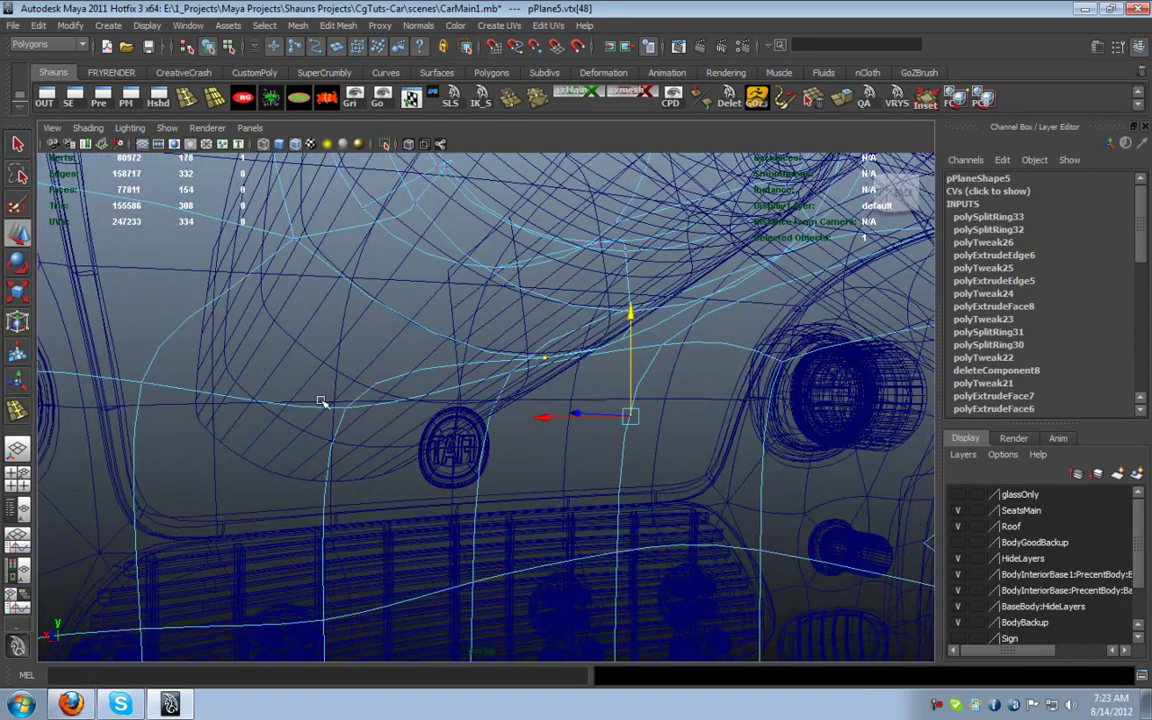
alt+drag(197, 404, 582, 413)
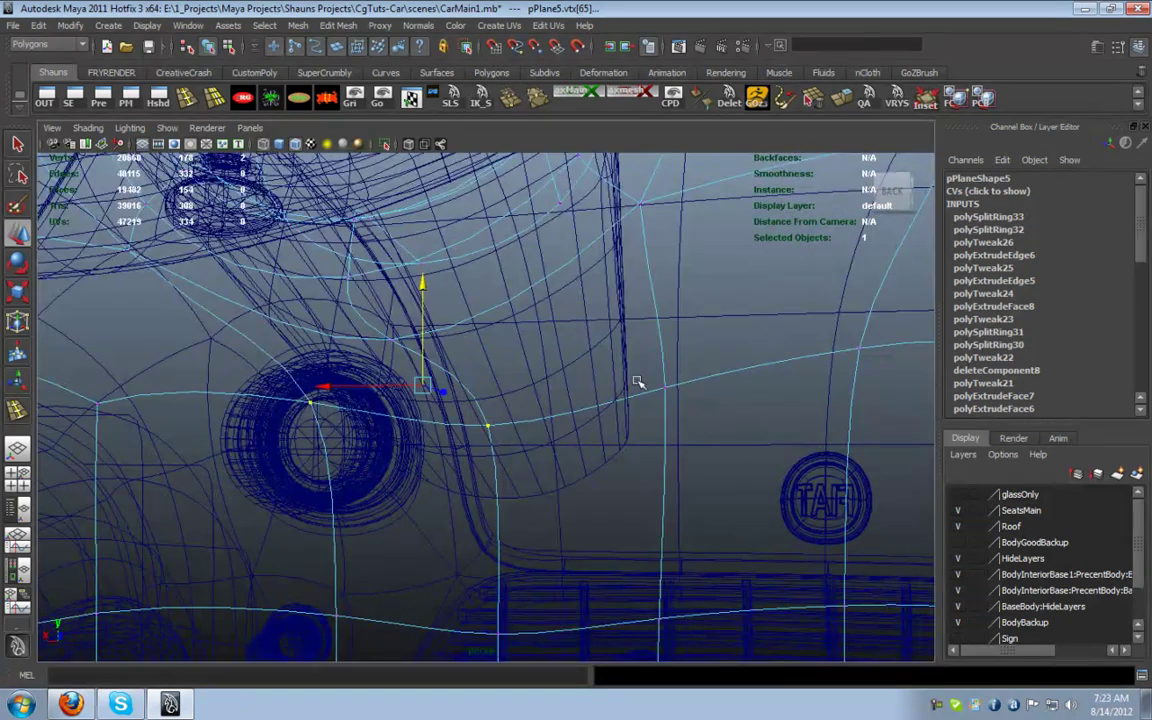
mouse_move(707, 405)
alt+mouse_down()
mouse_move(612, 447)
mouse_move(568, 450)
mouse_move(560, 438)
alt+mouse_up()
key(5)
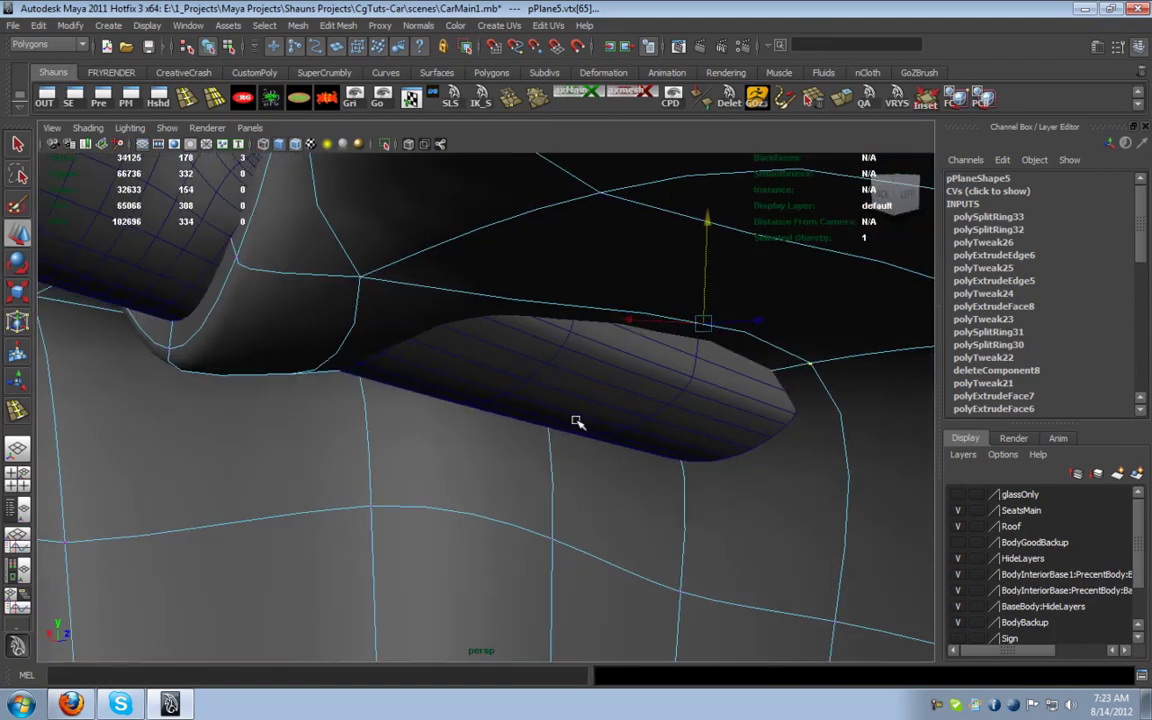
drag(702, 218, 700, 328)
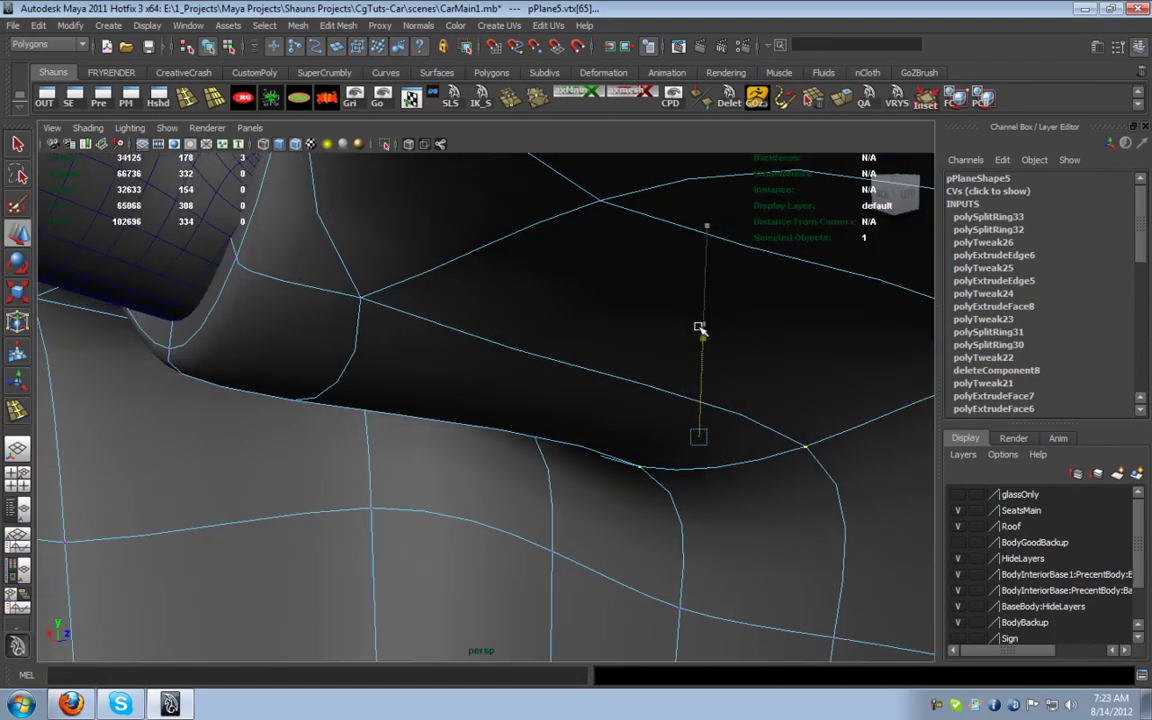
Examine the steering column opening and the surrounding dashboard in smoothed preview
alt+right_drag(647, 357, 585, 370)
alt+middle_drag(585, 370, 591, 447)
alt+right_drag(591, 447, 515, 462)
alt+drag(515, 462, 585, 445)
alt+middle_drag(585, 445, 590, 495)
alt+drag(590, 495, 525, 468)
alt+middle_drag(525, 468, 563, 391)
alt+drag(563, 391, 525, 424)
Insert edge loops just below the dashboard's upper front edge on both sides of the steering column
key(1)
mouse_move(525, 424)
alt+right_down()
mouse_move(569, 424)
mouse_move(542, 426)
alt+right_up()
alt+drag(542, 426, 511, 417)
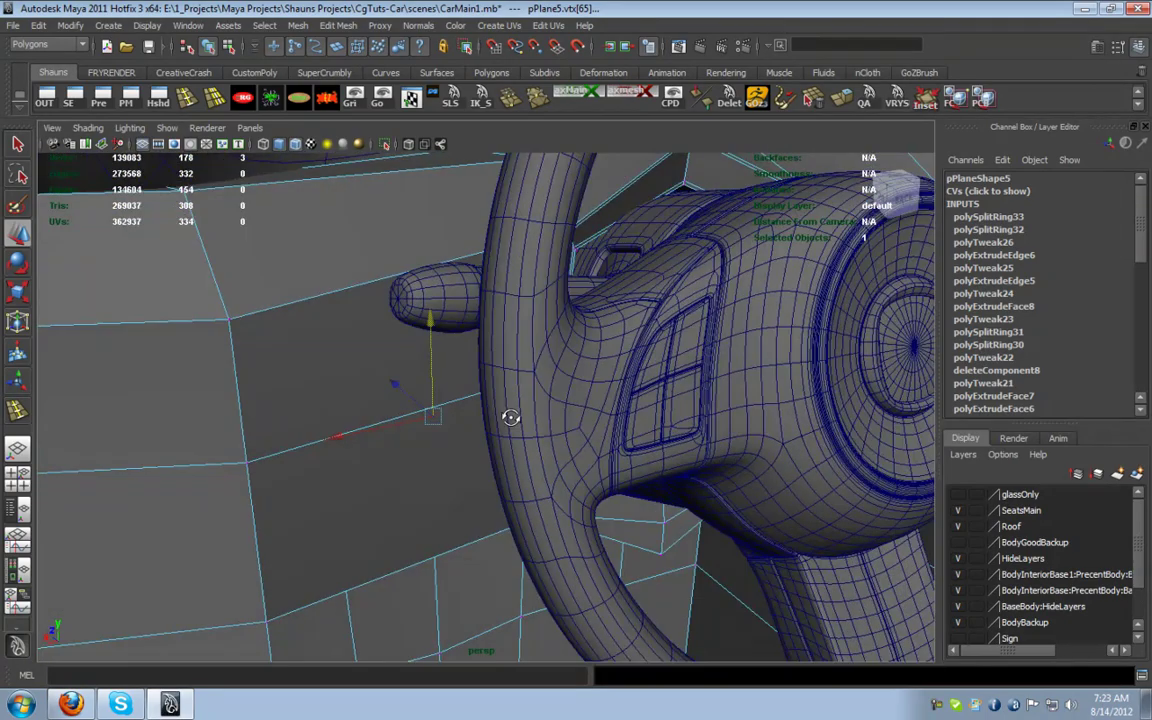
click(187, 99)
drag(231, 343, 233, 327)
alt+drag(764, 360, 487, 399)
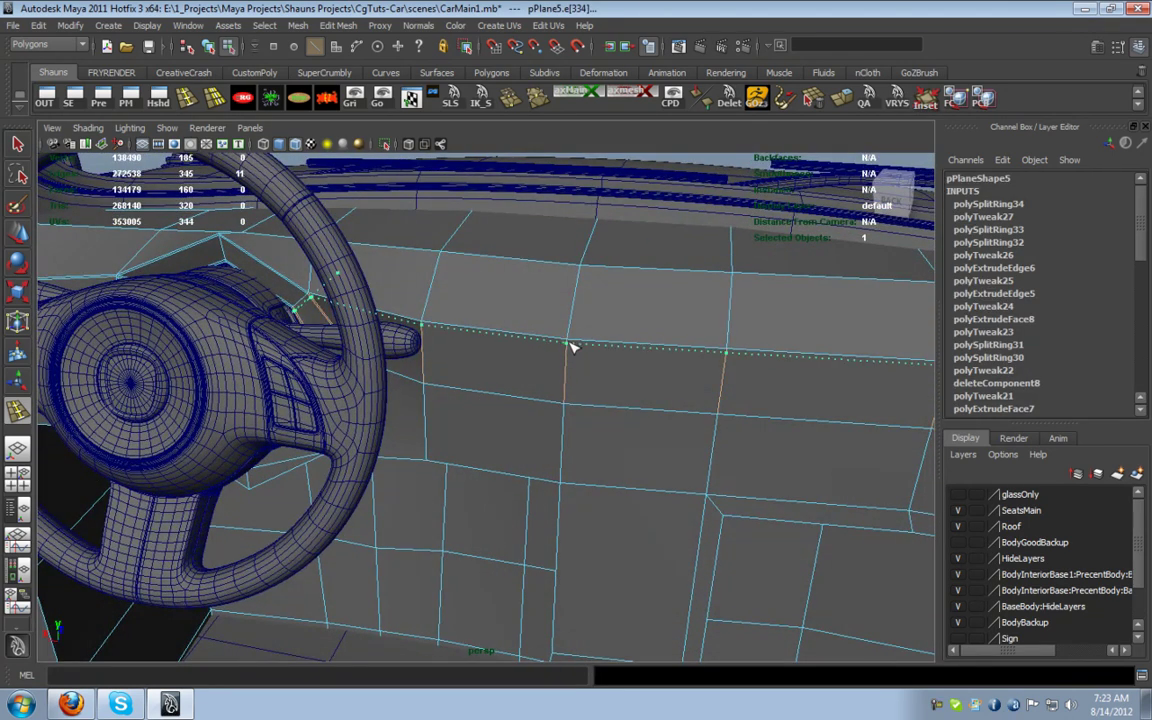
drag(571, 345, 570, 345)
Insert edge loops just above the dashboard's lower front edge on both sides of the steering column
alt+right_drag(483, 404, 476, 399)
alt+drag(476, 399, 476, 399)
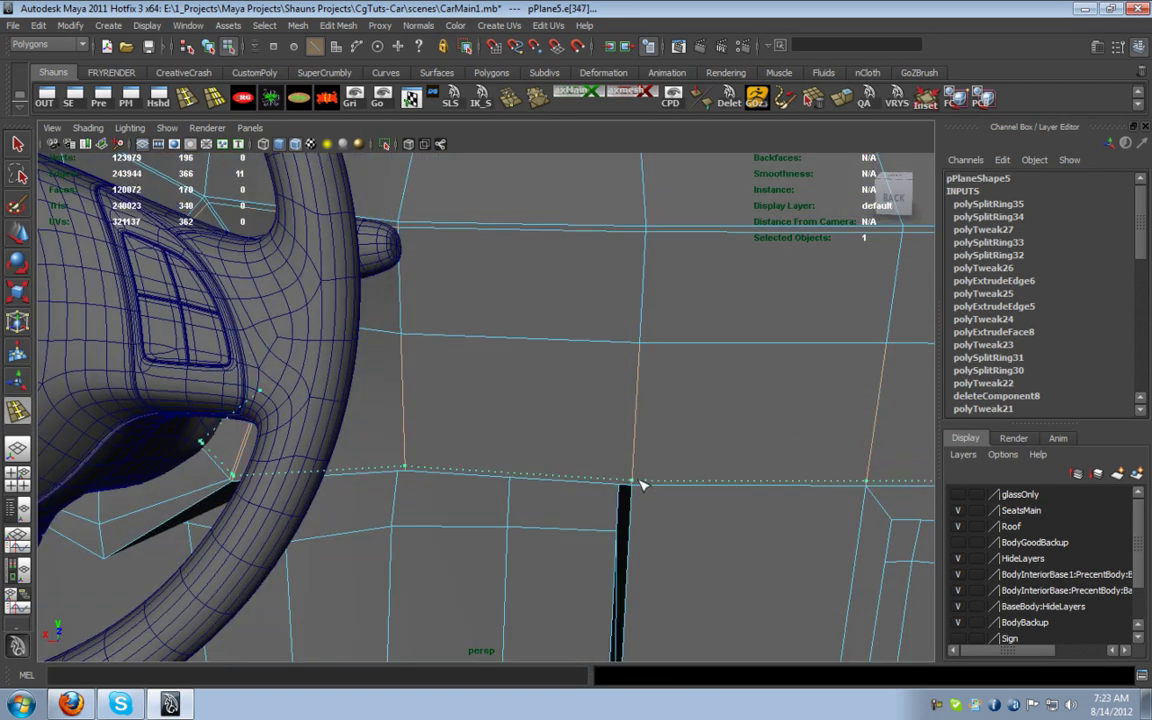
drag(640, 484, 641, 484)
alt+drag(368, 429, 288, 408)
alt+middle_drag(288, 408, 416, 424)
alt+right_drag(416, 424, 424, 418)
alt+drag(424, 418, 417, 397)
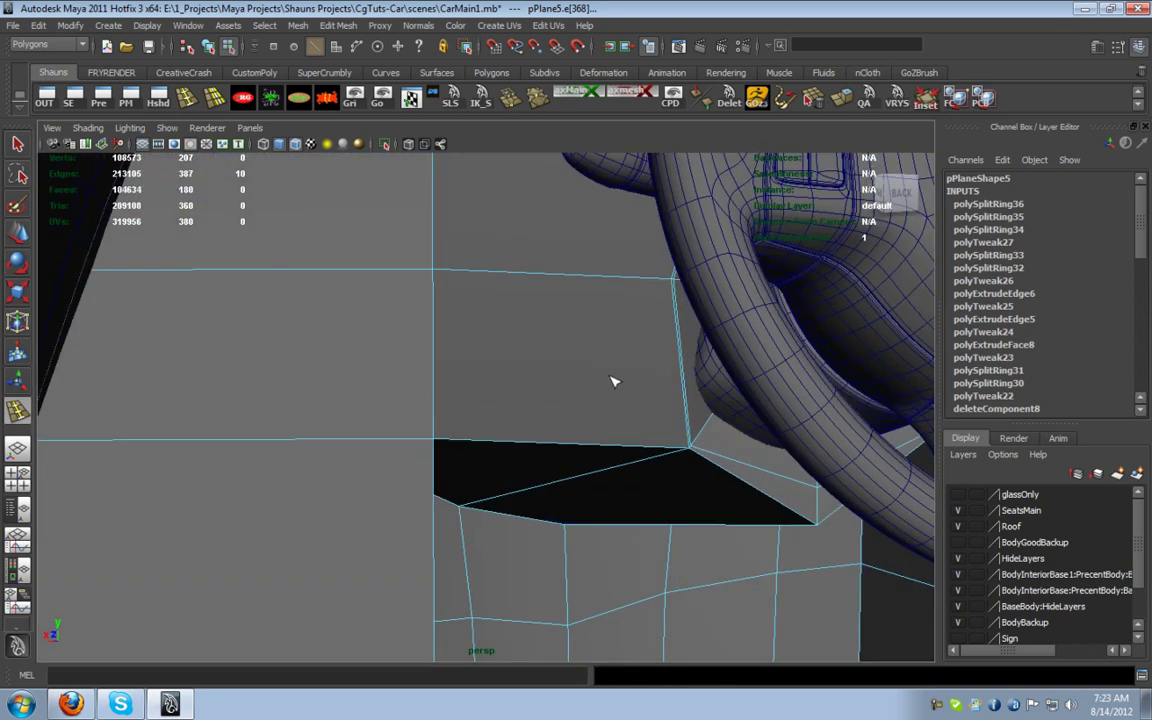
click(693, 447)
Check the smoothed dashboard, then insert another supporting edge loop at its driver's-side end
alt+drag(693, 447, 433, 360)
right_drag(433, 360, 473, 416)
alt+drag(473, 416, 316, 383)
click(247, 379)
alt+drag(247, 379, 276, 405)
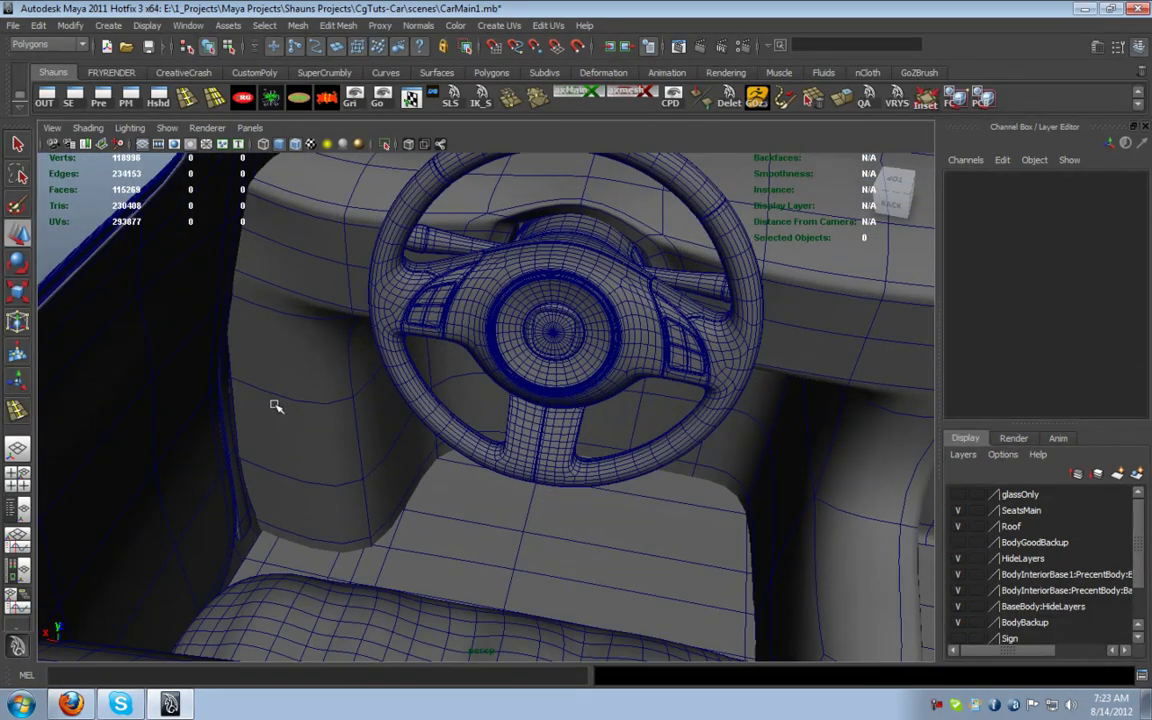
click(231, 320)
click(182, 104)
click(274, 263)
key(1)
drag(266, 283, 226, 290)
Insert an edge loop close to the dashboard's outer border on the passenger side
alt+right_drag(742, 457, 690, 440)
alt+middle_drag(690, 440, 614, 422)
alt+drag(614, 422, 465, 414)
alt+right_drag(465, 414, 533, 411)
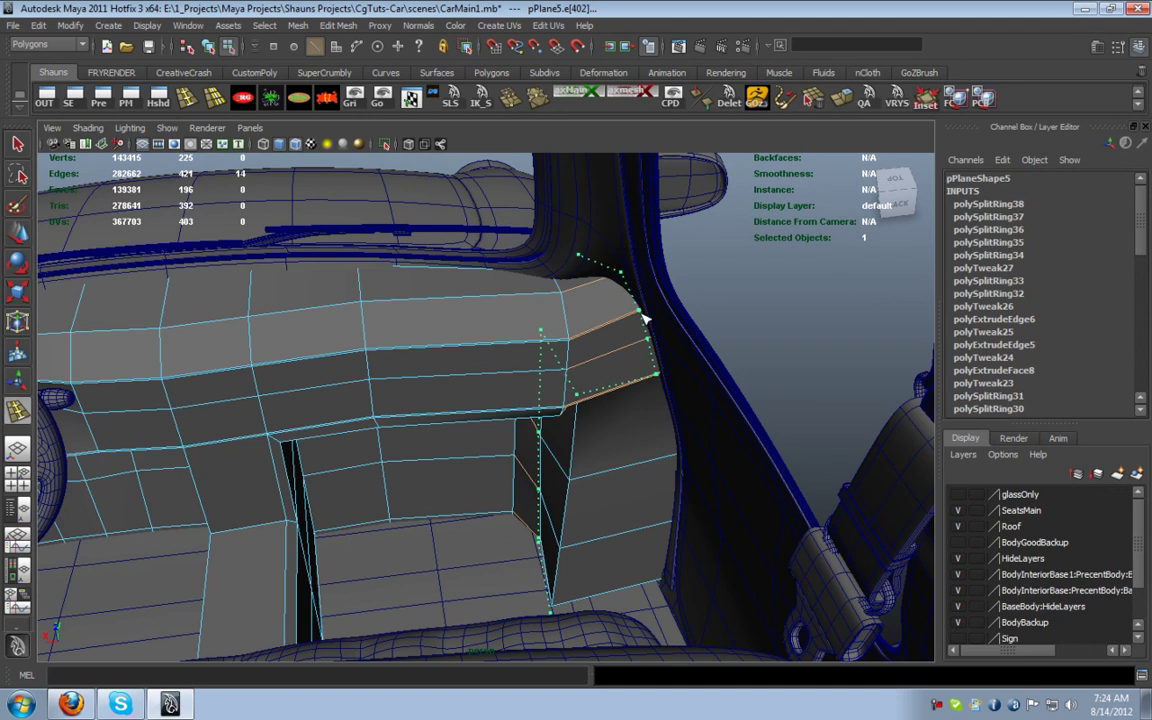
key(ctrl+z)
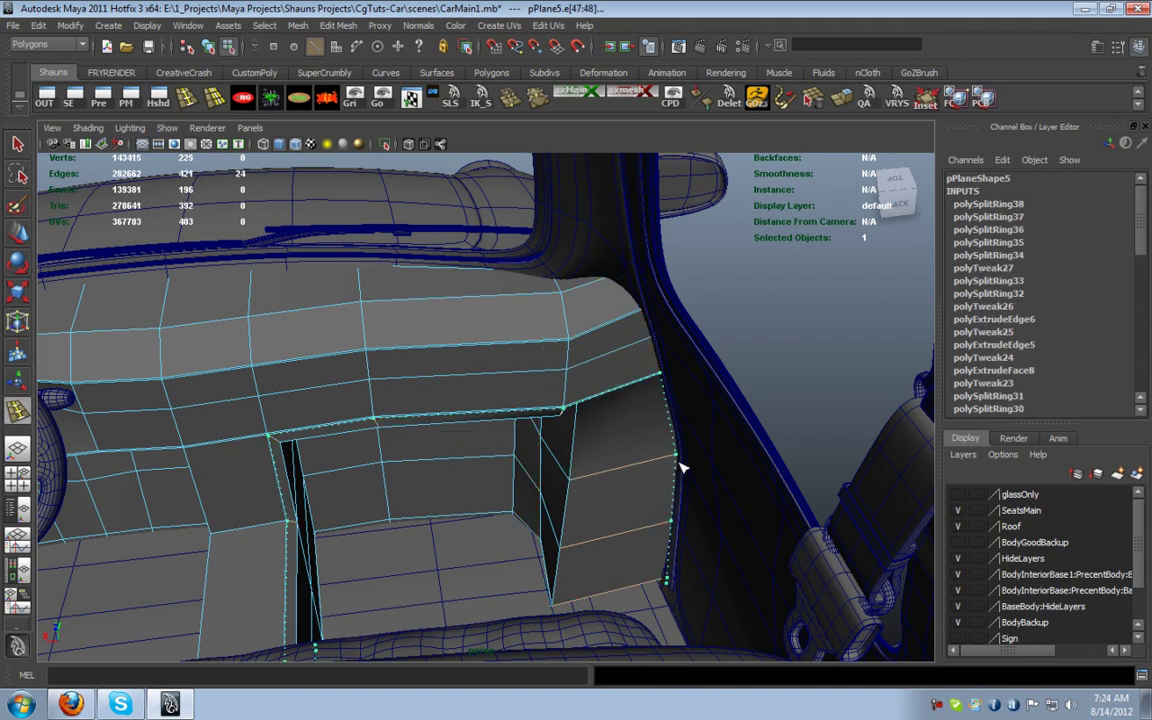
click(680, 466)
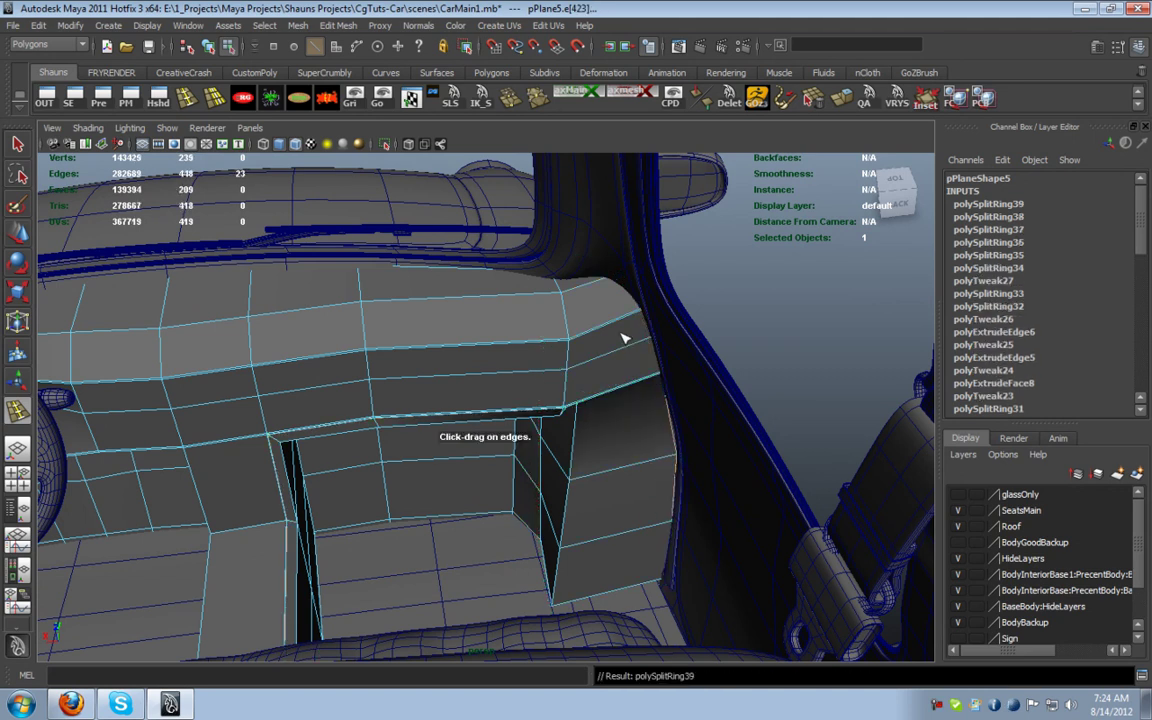
Insert an edge loop close to the dashboard's windshield edge and show the mesh in smoothed preview
alt+drag(576, 322, 540, 333)
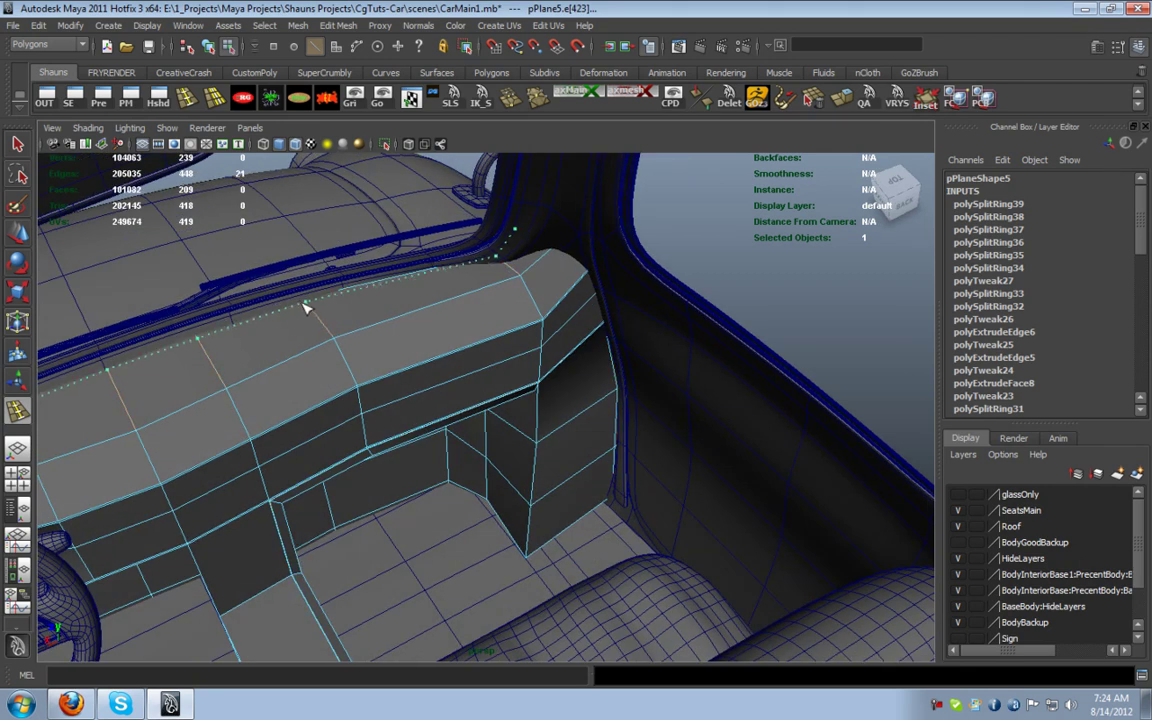
drag(303, 304, 303, 311)
key(w)
key(3)
right_drag(337, 352, 385, 323)
click(704, 258)
Move the dashboard's vertices along the windshield edge forward to close the gap to the windshield base
alt+middle_drag(352, 334, 538, 424)
scroll(538, 424, up, 4)
click(534, 410)
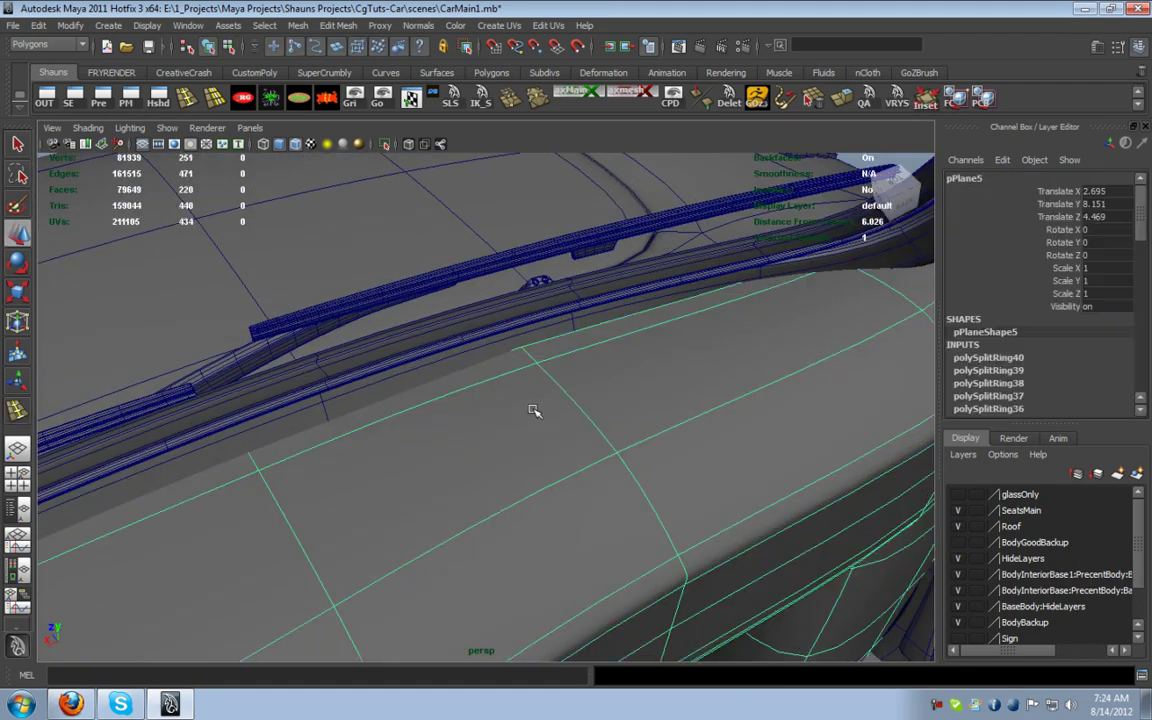
right_drag(535, 410, 478, 408)
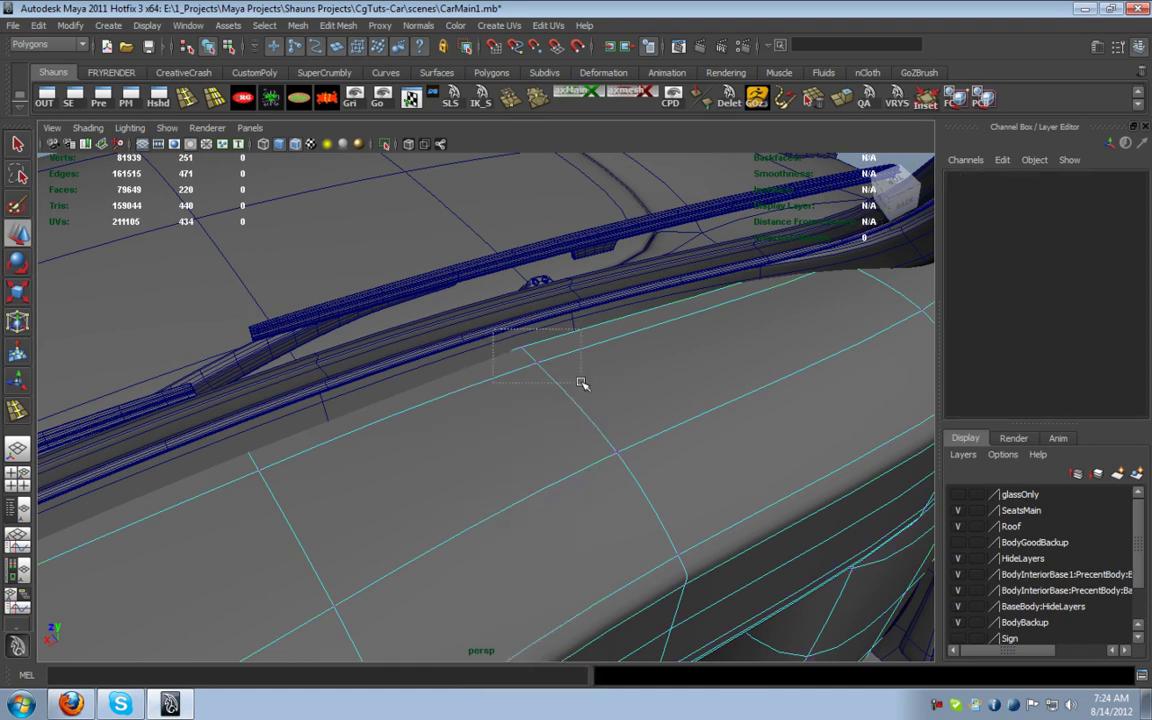
drag(552, 368, 550, 367)
middle_drag(443, 298, 437, 288)
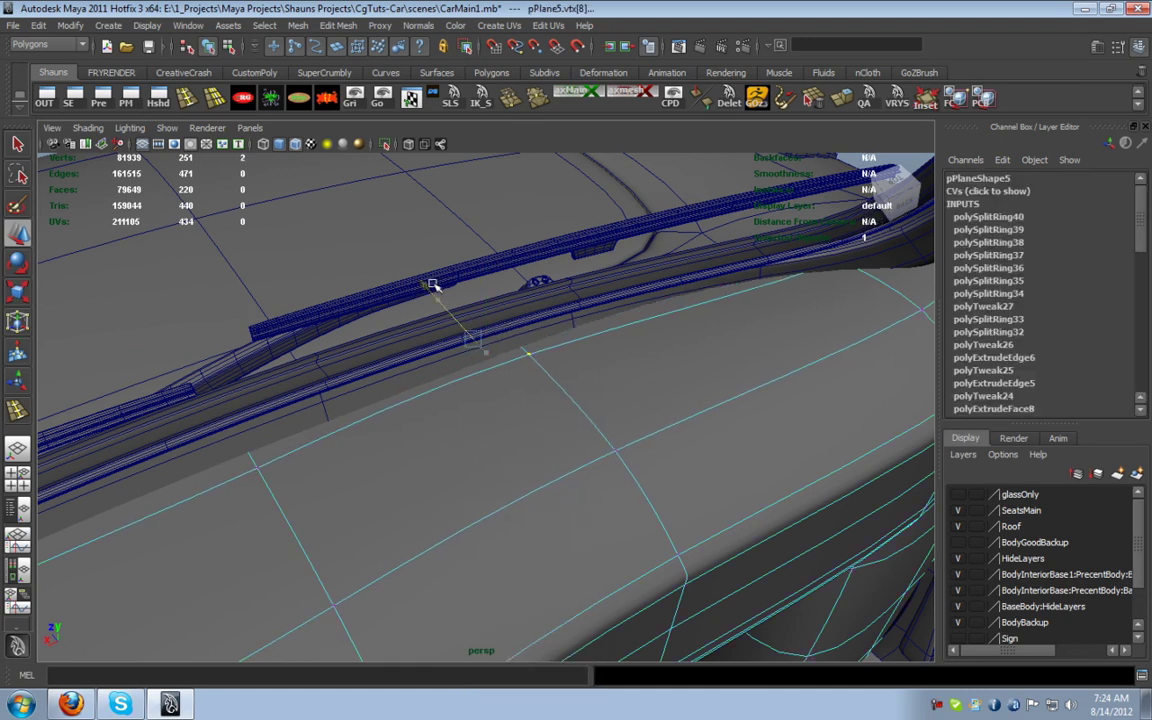
alt+drag(445, 362, 473, 443)
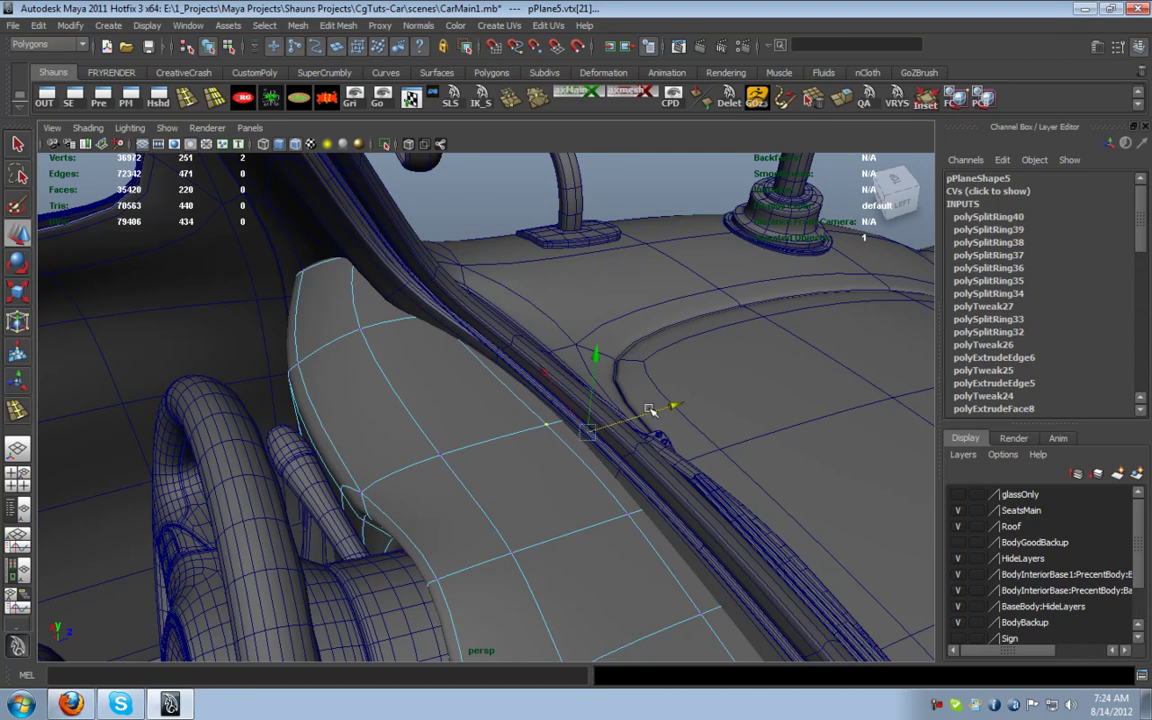
Try to lower the edge loops around the dashboard's steering column opening
alt+drag(648, 207, 507, 483)
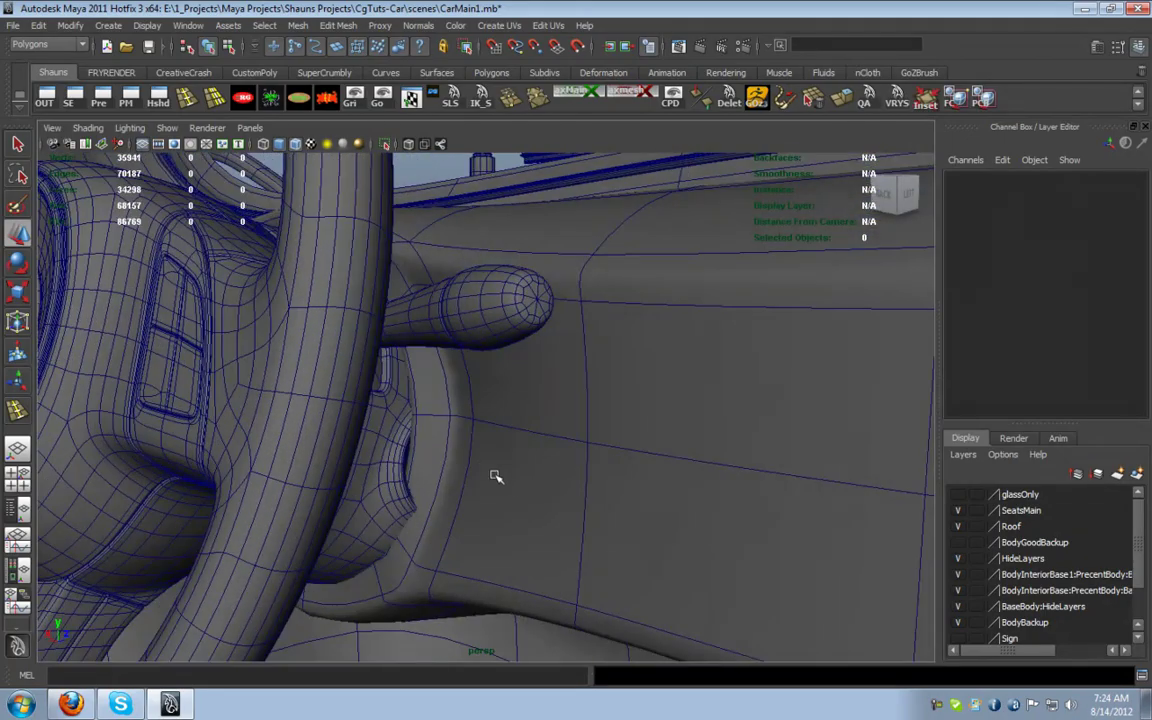
right_drag(486, 400, 486, 395)
key(1)
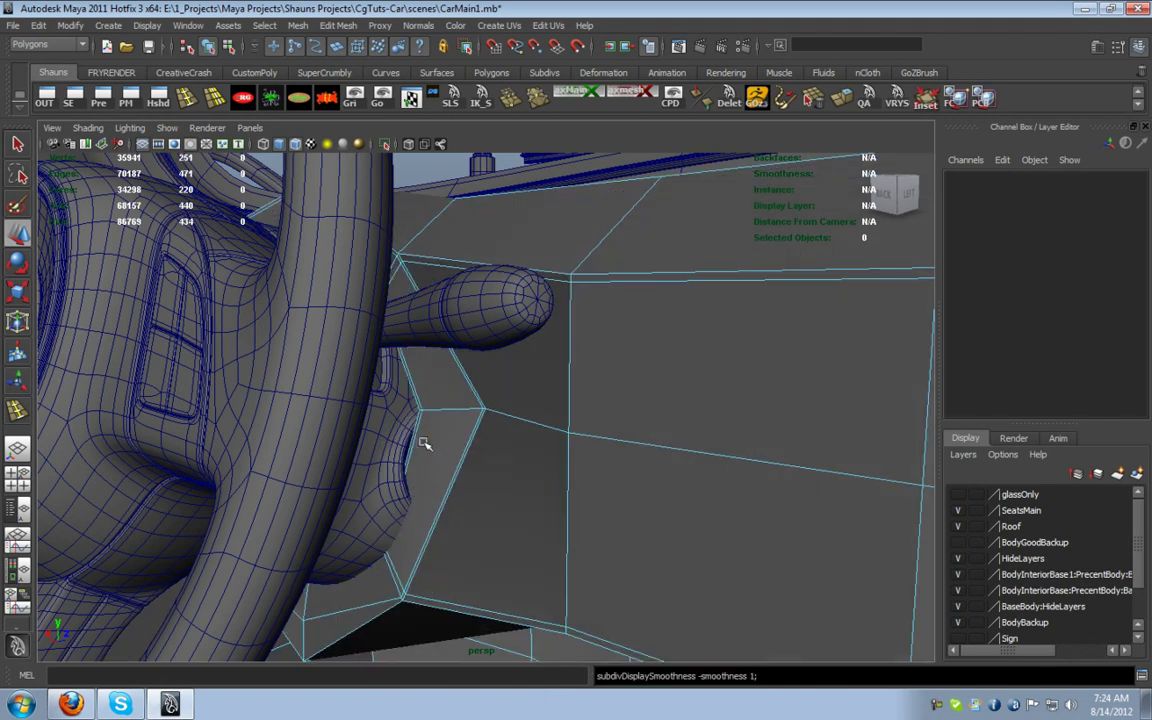
scroll(408, 452, up, 3)
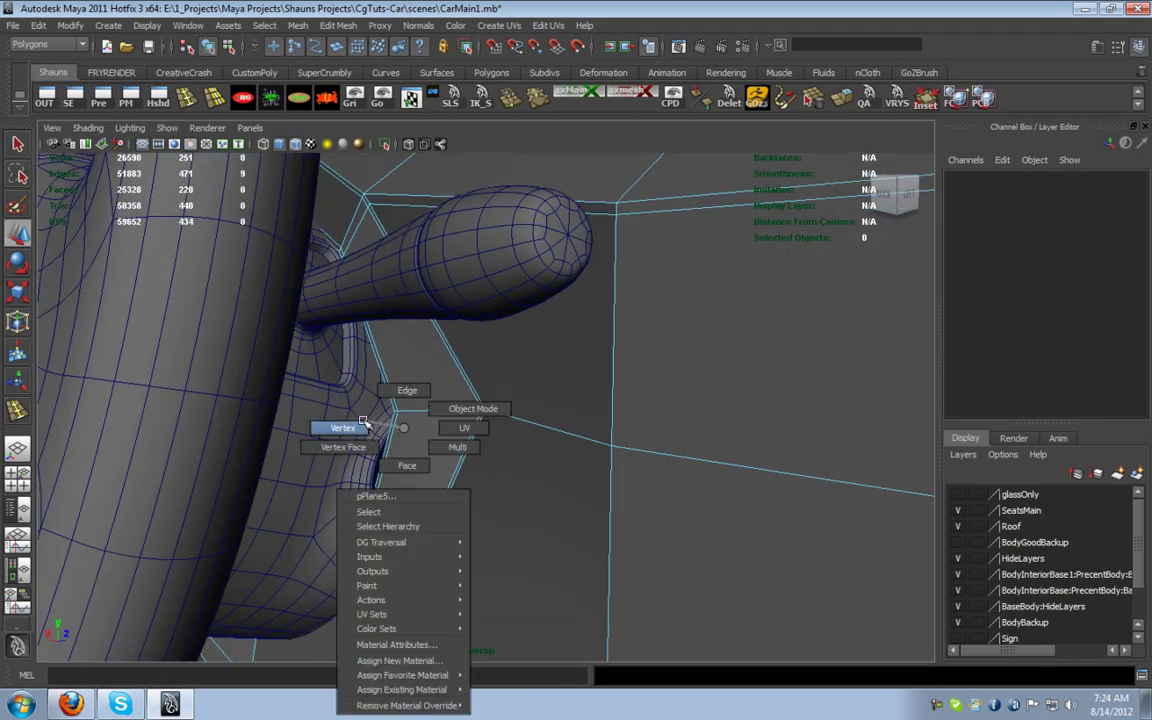
click(388, 436)
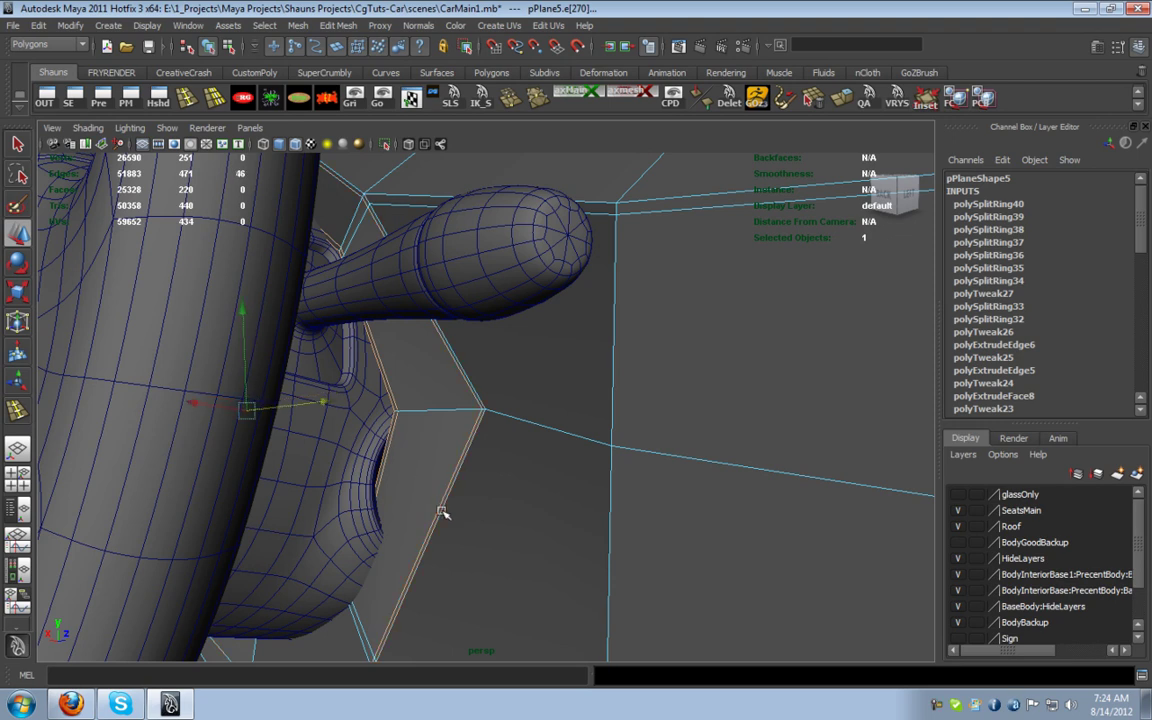
alt+drag(413, 569, 413, 468)
drag(388, 354, 388, 420)
key(3)
key(ctrl+z)
key(3)
Move the whole steering wheel group so its column seats into the dashboard opening
right_drag(600, 401, 694, 386)
click(365, 380)
key(Up)
drag(697, 343, 667, 362)
alt+drag(590, 358, 700, 375)
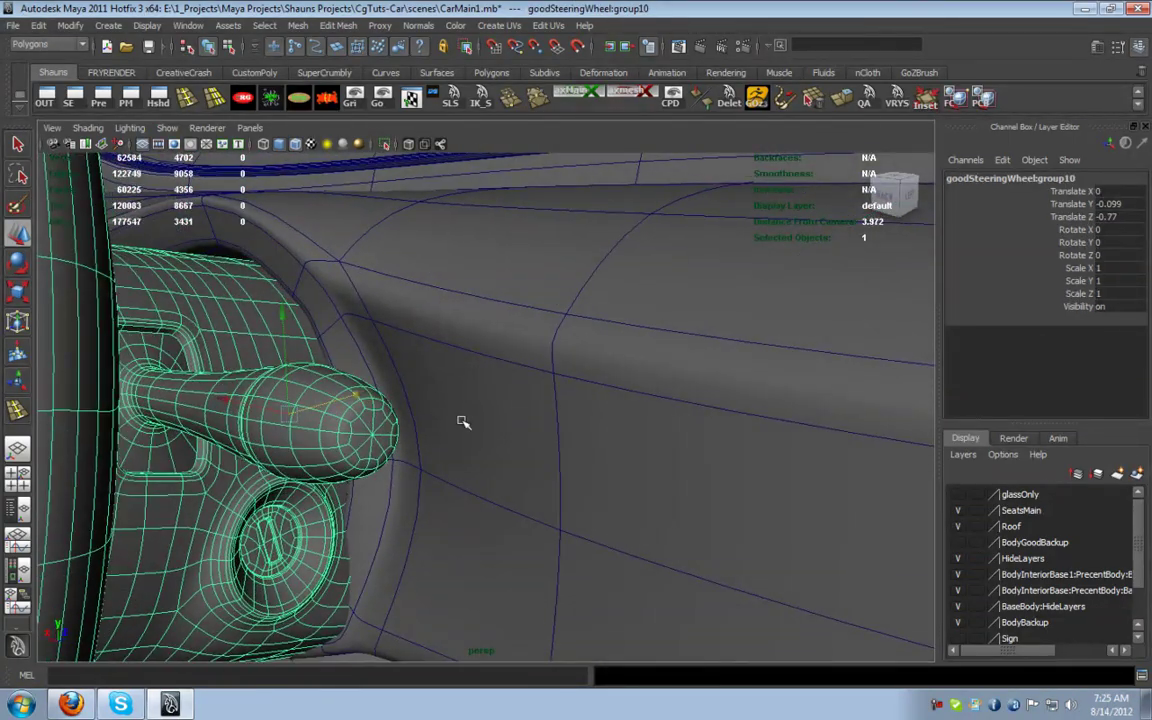
alt+drag(483, 417, 540, 405)
alt+drag(429, 399, 490, 410)
alt+drag(363, 422, 571, 508)
drag(402, 286, 406, 262)
alt+drag(480, 275, 370, 310)
alt+drag(555, 568, 422, 380)
Lower the dashboard vertices at the driver's-side lower corner of the steering column opening
right_drag(423, 380, 370, 364)
mouse_move(370, 366)
alt+mouse_down()
mouse_move(429, 427)
mouse_move(421, 416)
mouse_move(449, 402)
mouse_move(404, 375)
mouse_move(418, 444)
mouse_move(437, 465)
mouse_move(427, 458)
alt+mouse_up()
key(1)
key(3)
key(4)
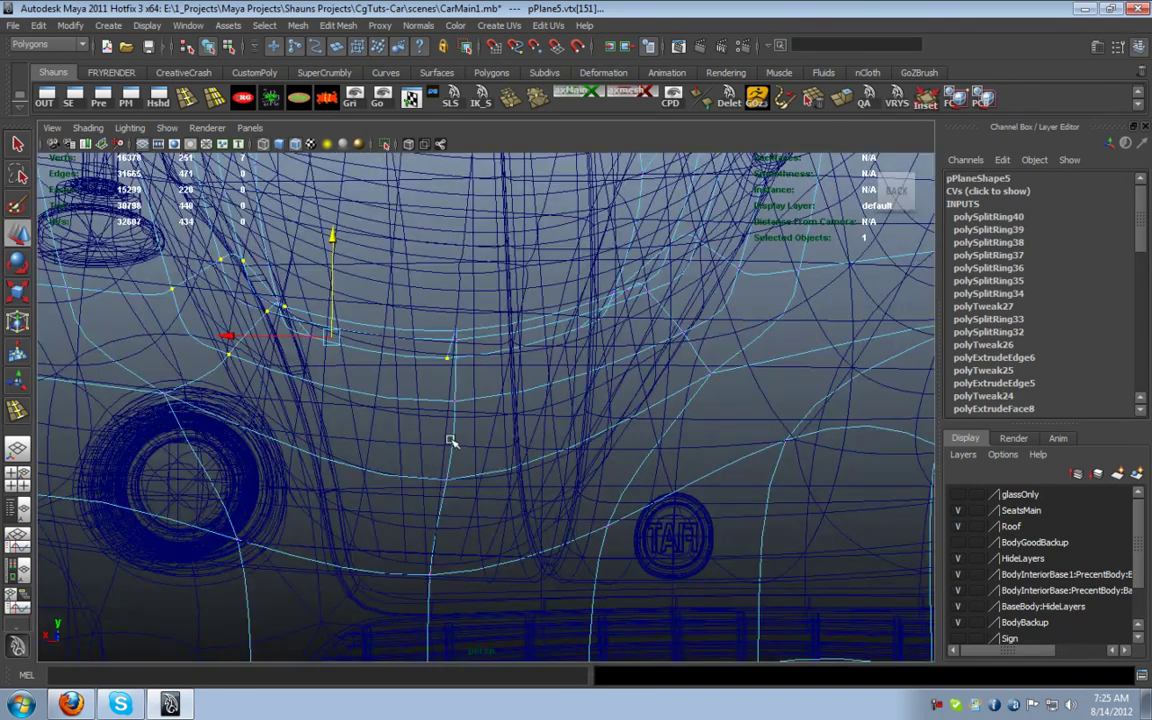
alt+drag(520, 416, 448, 439)
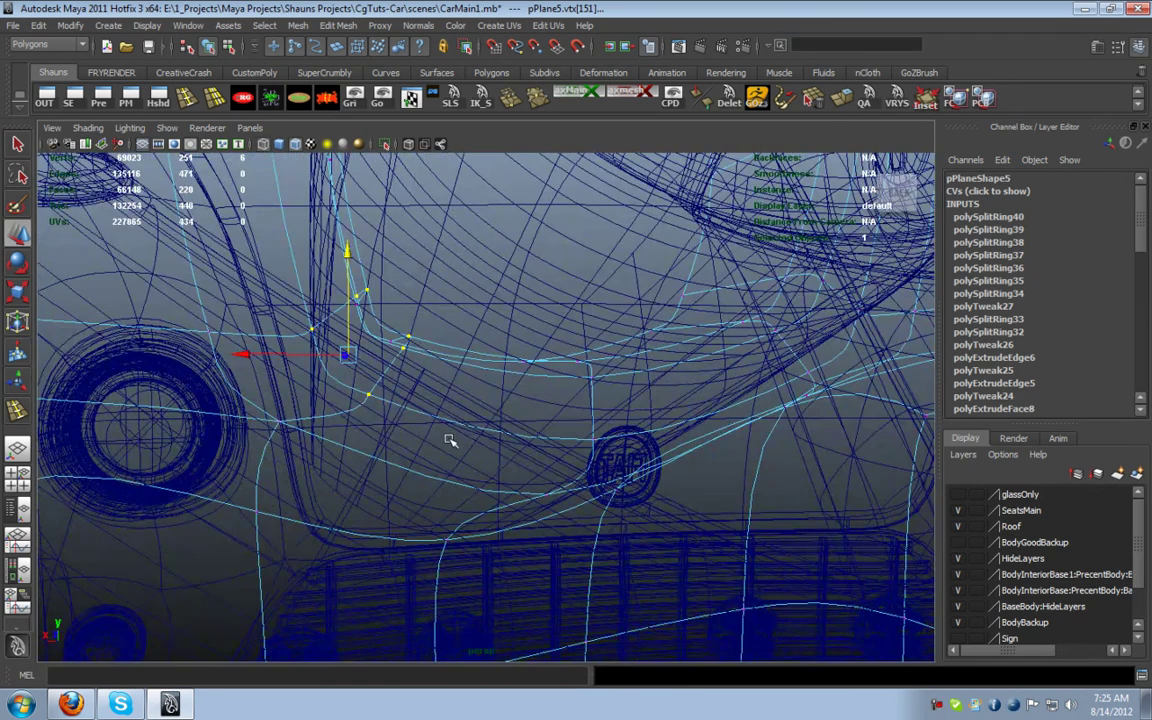
key(5)
mouse_move(383, 417)
alt+mouse_down()
mouse_move(391, 455)
mouse_move(404, 457)
alt+mouse_up()
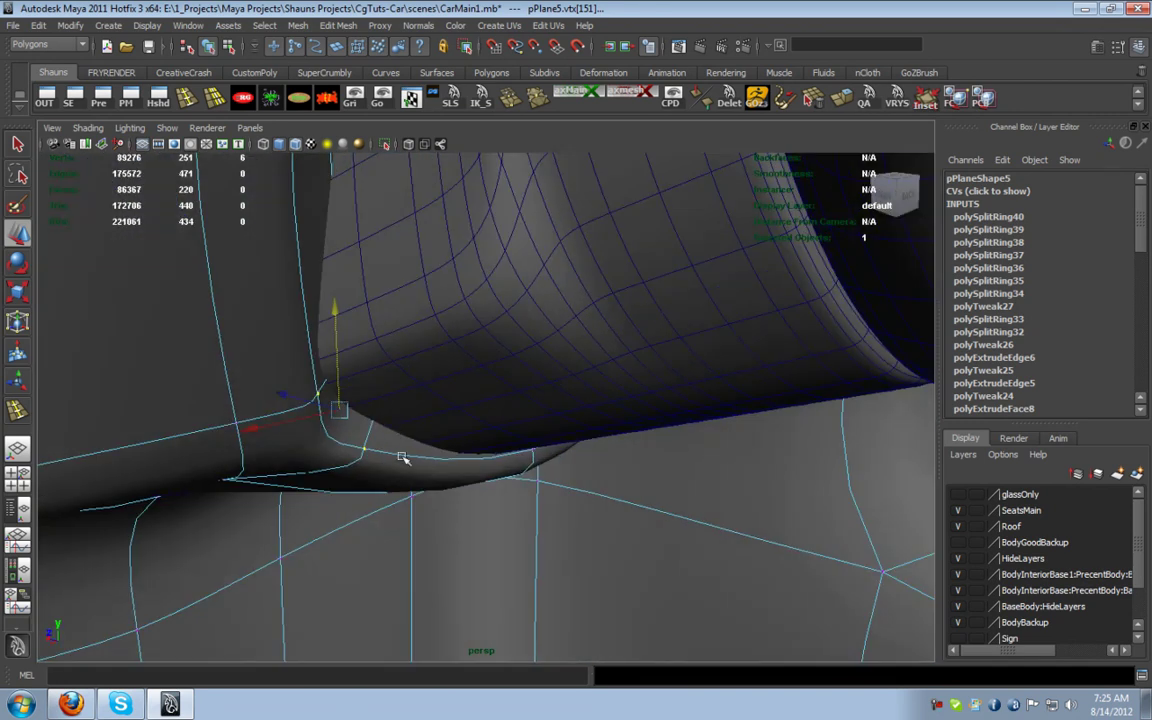
drag(332, 321, 332, 326)
alt+drag(332, 328, 258, 338)
Lower the vertices at the opening's bottom centre and at its passenger-side lower corner
mouse_move(346, 511)
mouse_down()
mouse_move(317, 512)
mouse_move(563, 489)
mouse_move(458, 462)
mouse_up()
mouse_move(493, 507)
alt+mouse_down()
mouse_move(466, 494)
mouse_move(478, 396)
mouse_move(581, 393)
mouse_move(610, 414)
alt+mouse_up()
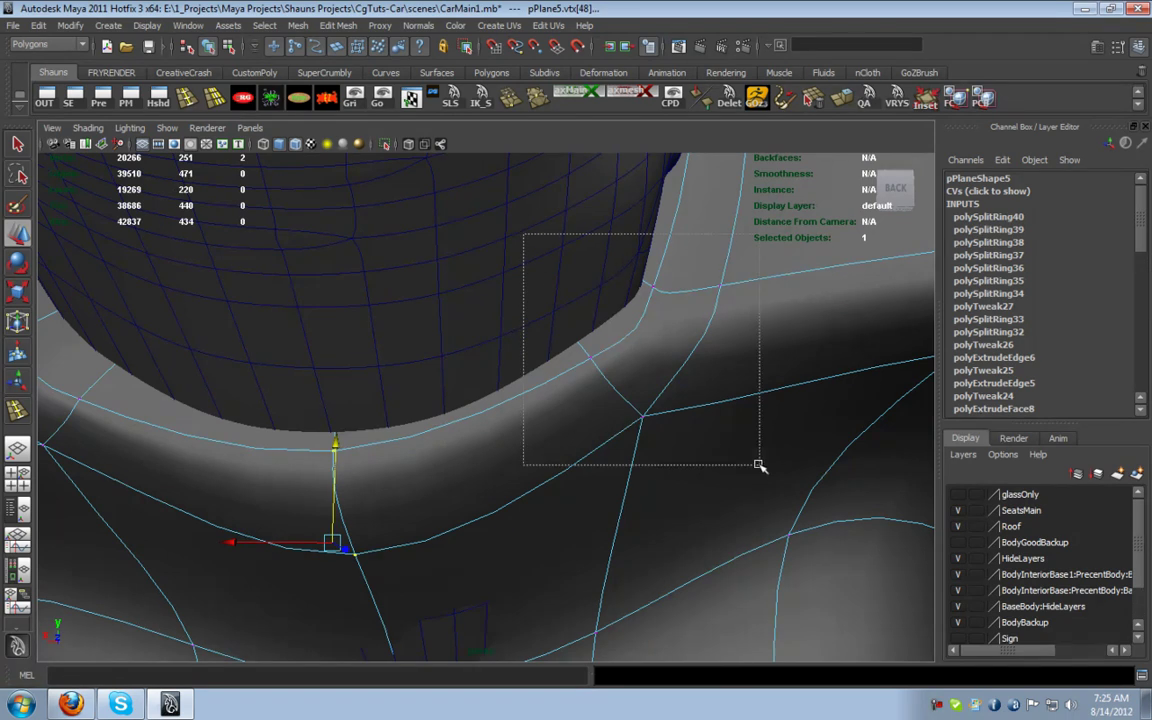
drag(590, 276, 593, 288)
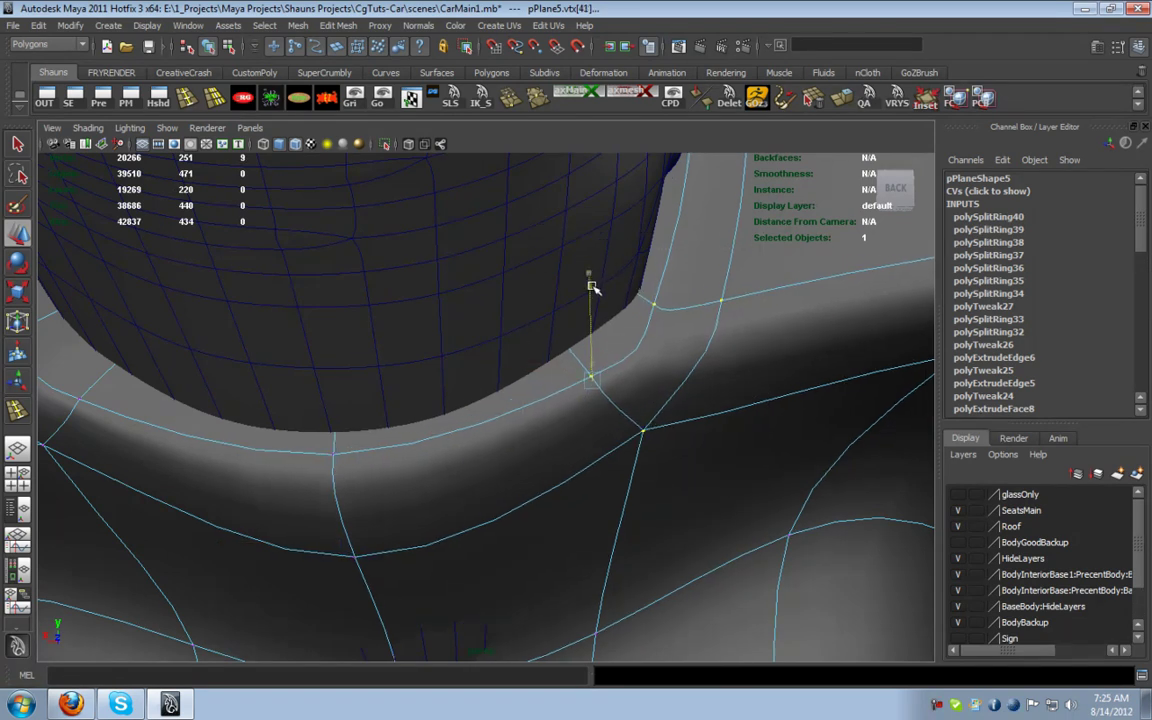
click(512, 393)
alt+drag(514, 386, 484, 448)
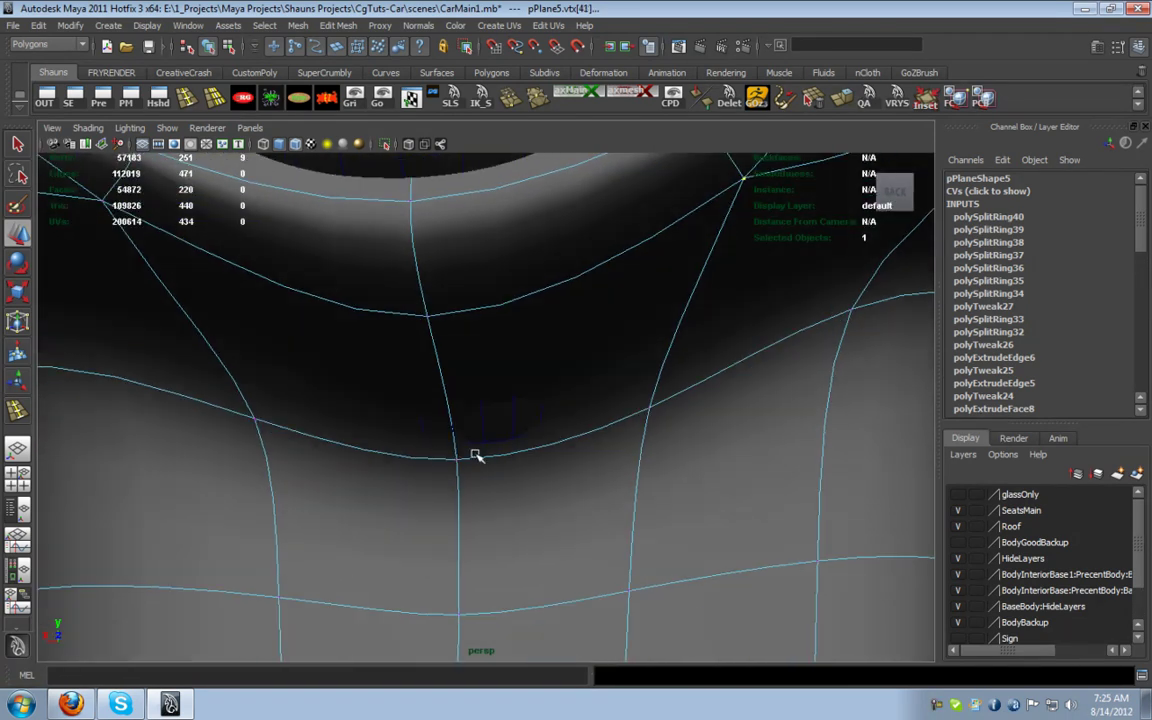
drag(460, 362, 585, 548)
Move the vertices at the opening's driver's-side upper corner inward and down toward the column
scroll(469, 509, up, 5)
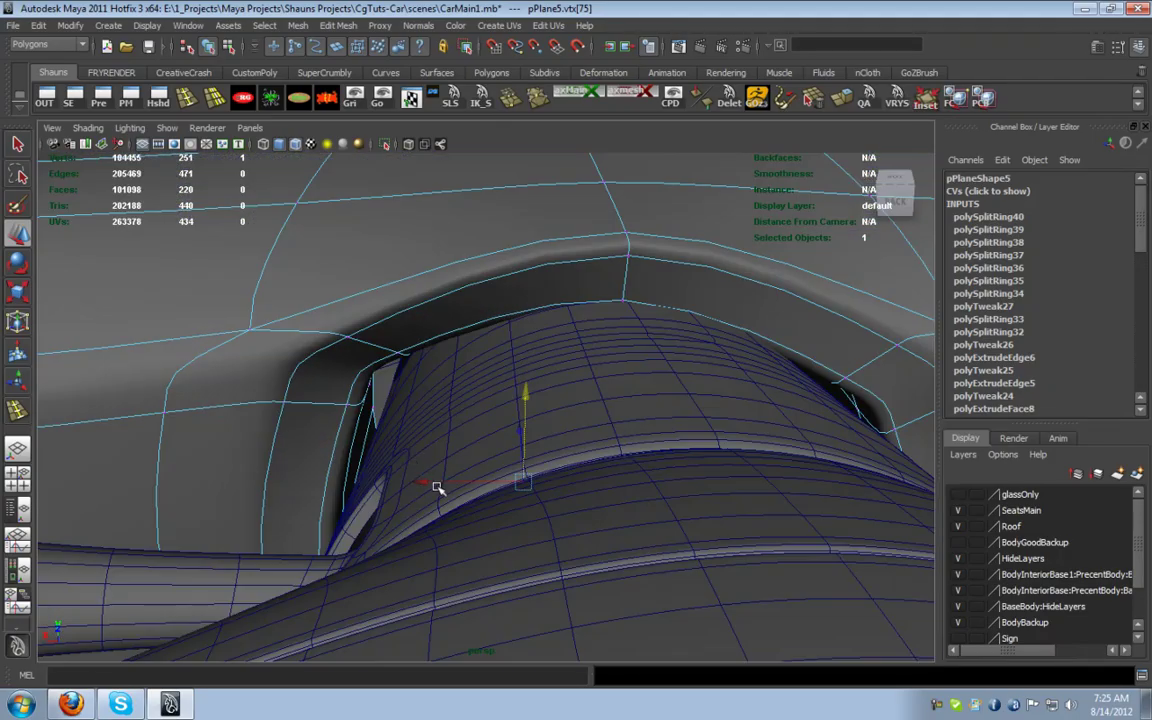
key(1)
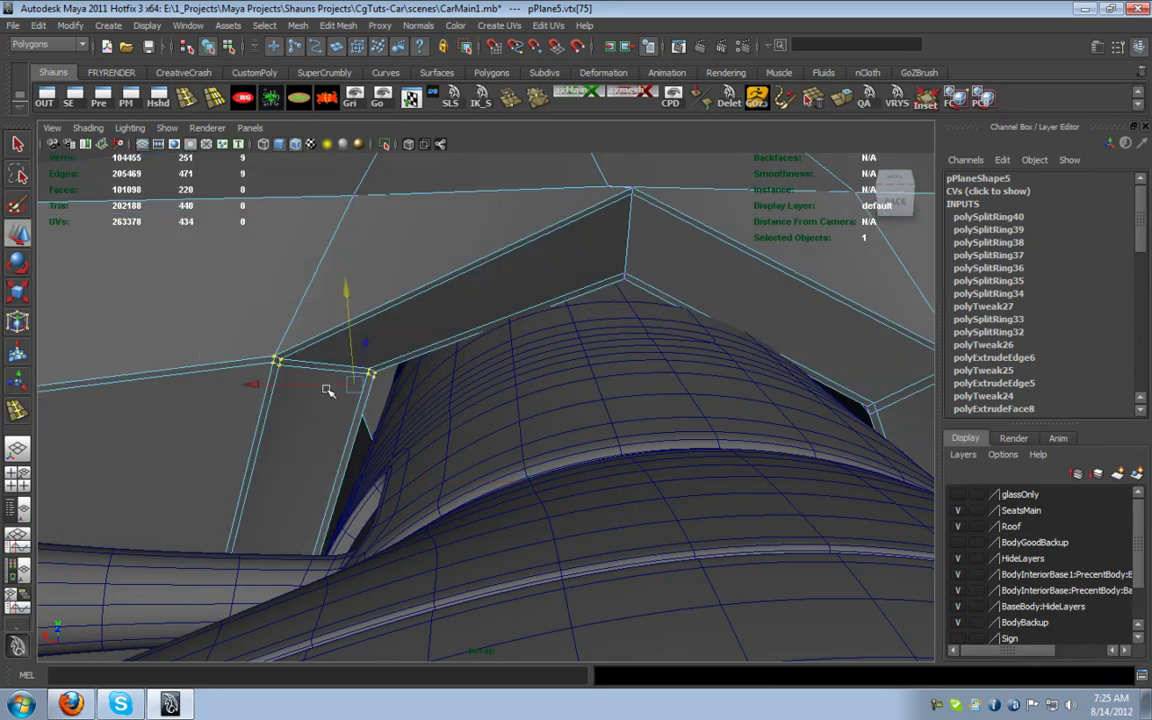
drag(250, 381, 262, 382)
drag(357, 289, 351, 329)
Lower the vertices at the opening's passenger-side upper corner in smoothed preview
alt+middle_drag(690, 394, 610, 398)
key(3)
alt+drag(609, 398, 572, 402)
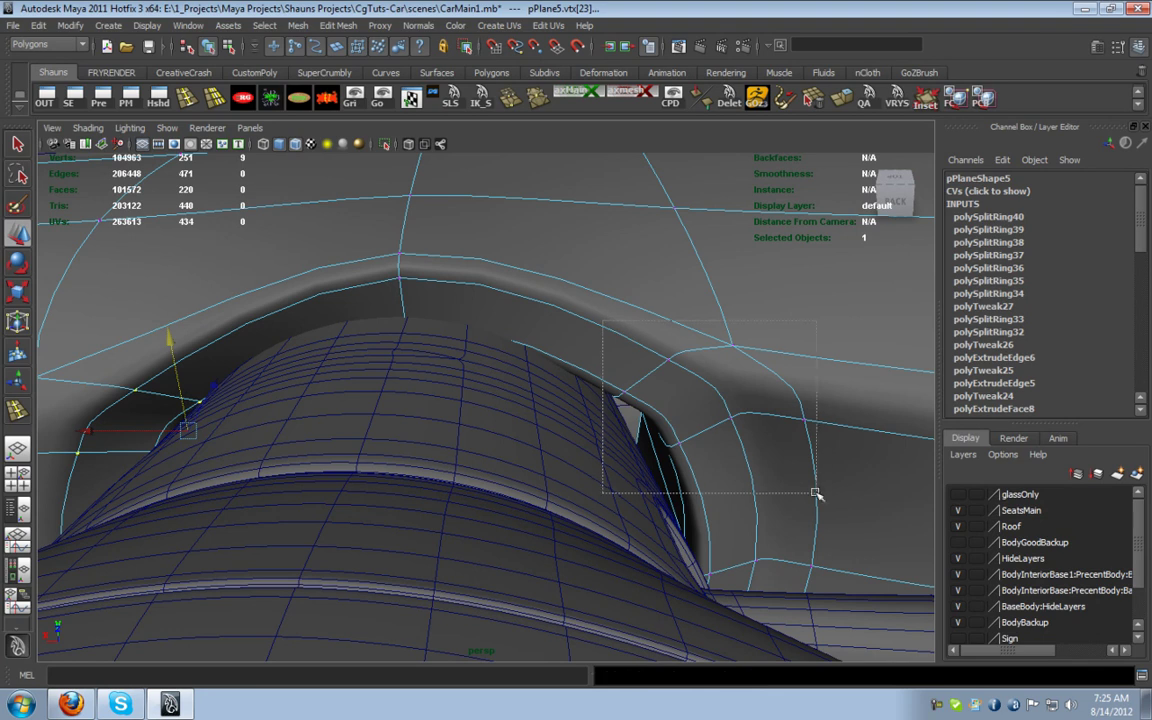
drag(754, 331, 754, 348)
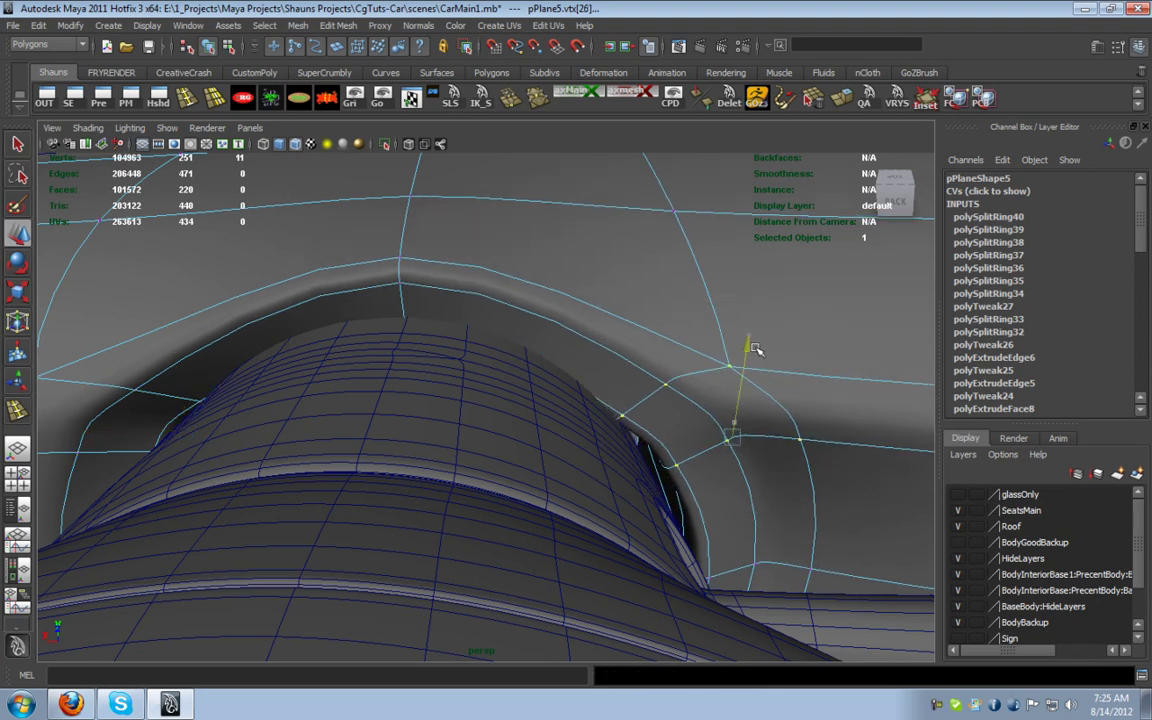
Examine how the opening fits around the steering column in shaded and wireframe display
alt+drag(800, 479, 851, 558)
alt+middle_drag(851, 558, 627, 393)
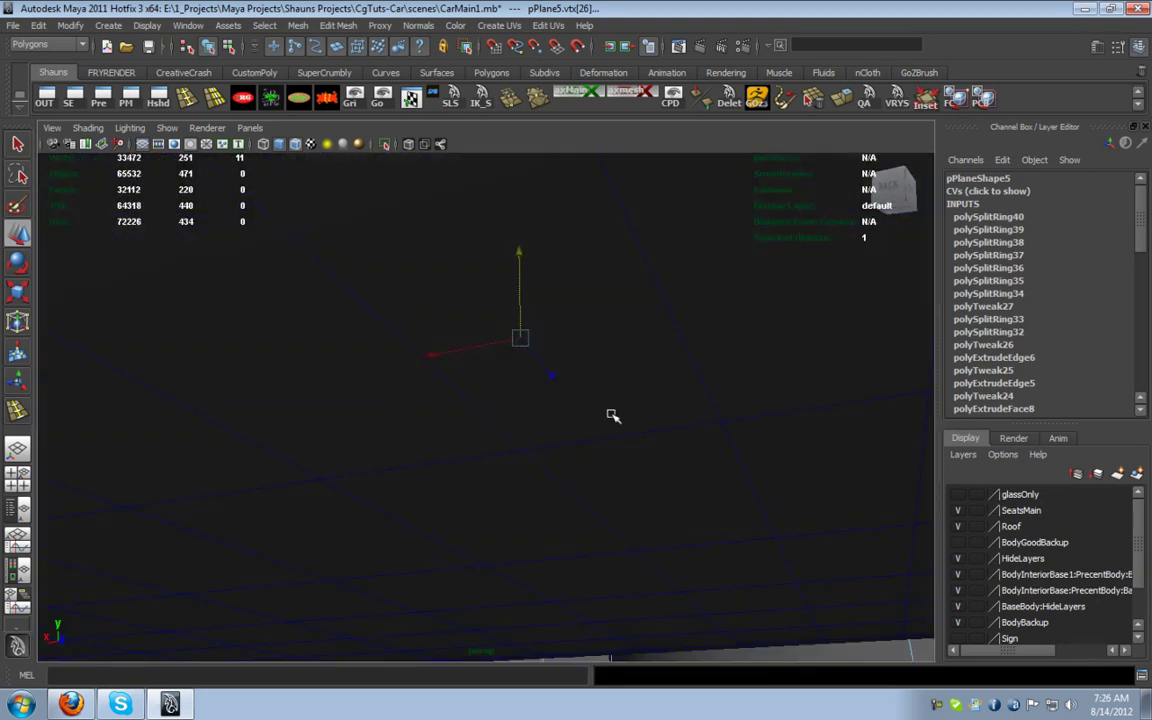
alt+drag(627, 393, 648, 447)
alt+right_drag(648, 447, 563, 479)
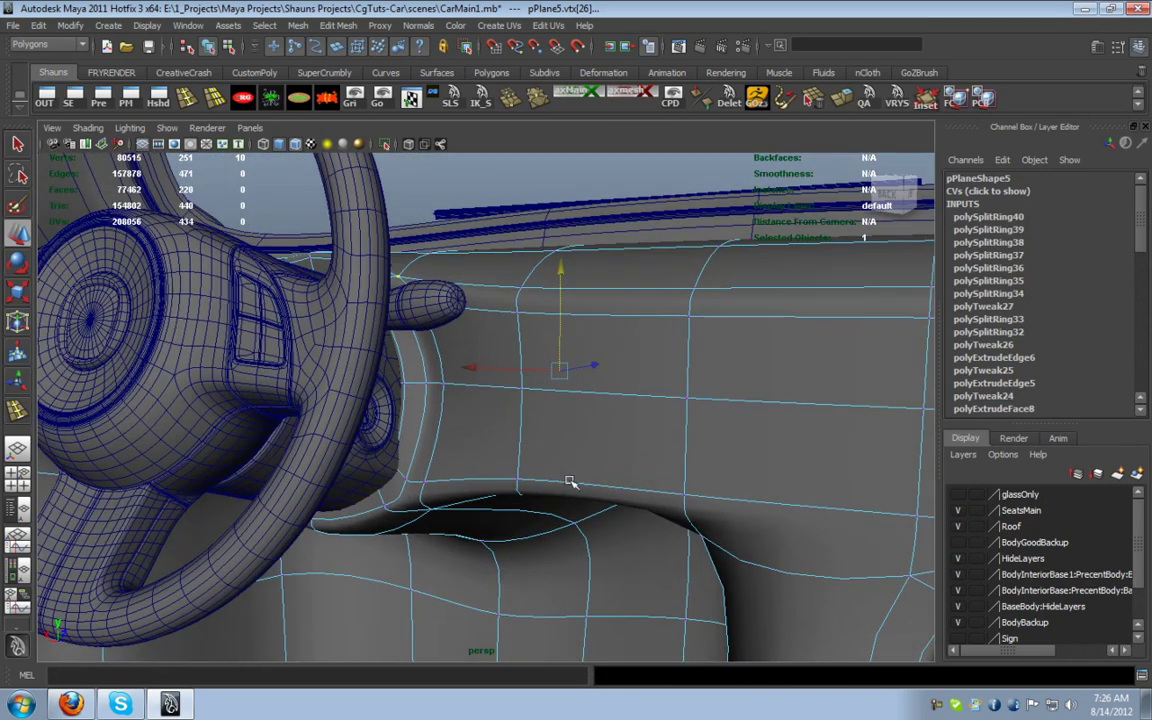
key(4)
alt+drag(502, 466, 533, 447)
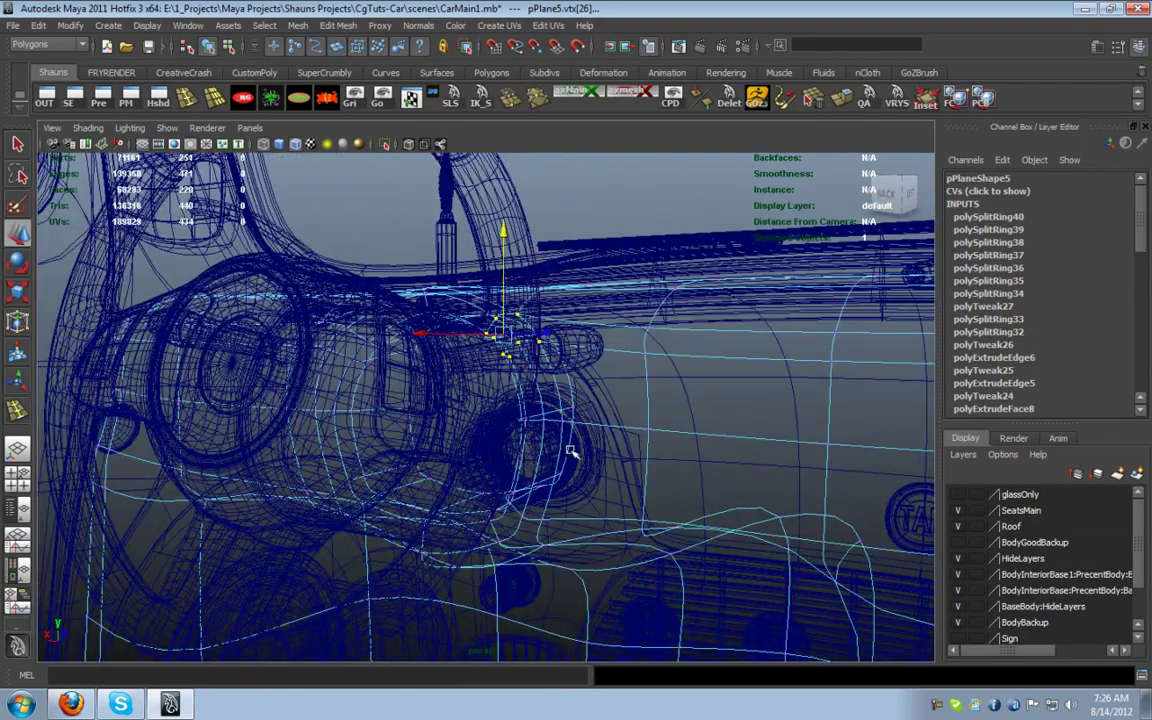
key(5)
mouse_move(511, 355)
alt+mouse_down()
mouse_move(462, 366)
mouse_move(452, 392)
mouse_move(503, 359)
mouse_move(427, 399)
mouse_move(458, 386)
mouse_move(430, 379)
mouse_move(422, 401)
alt+mouse_up()
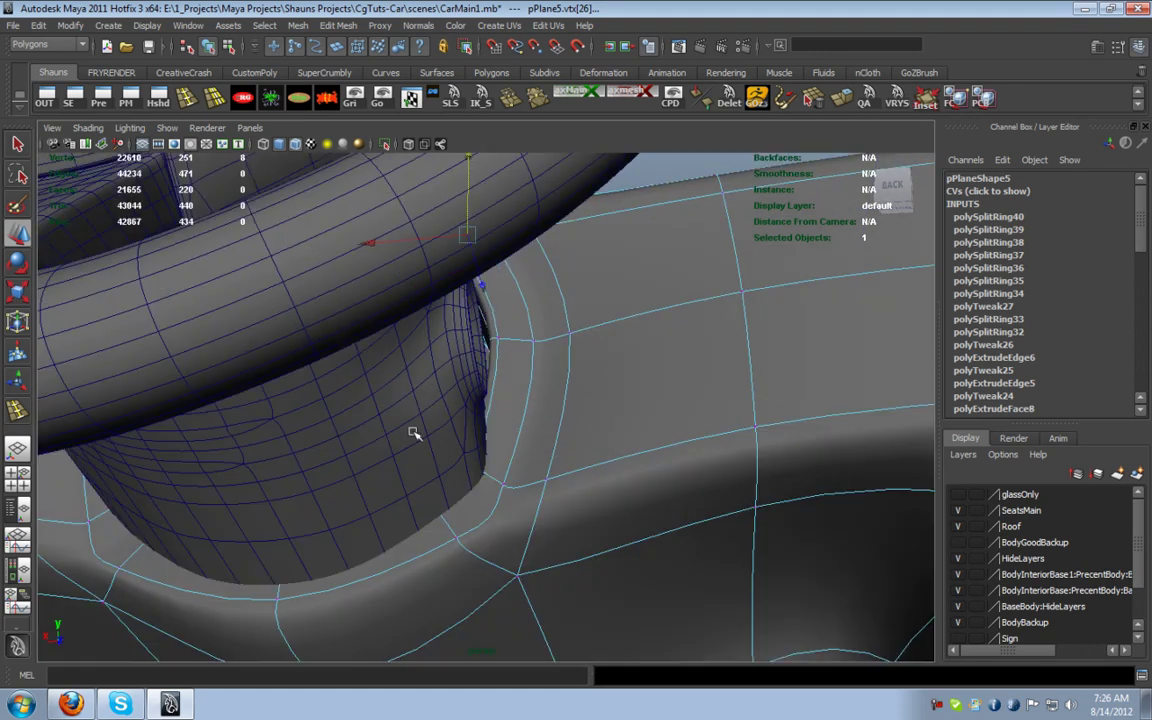
Shift the vertices at the opening's passenger-side lower corner sideways to fit the column
mouse_move(655, 579)
alt+mouse_down()
mouse_move(573, 584)
mouse_move(540, 545)
mouse_move(535, 483)
mouse_move(519, 522)
mouse_move(597, 507)
mouse_move(540, 501)
mouse_move(467, 451)
alt+mouse_up()
key(4)
key(5)
drag(380, 557, 391, 447)
alt+right_drag(391, 453, 277, 381)
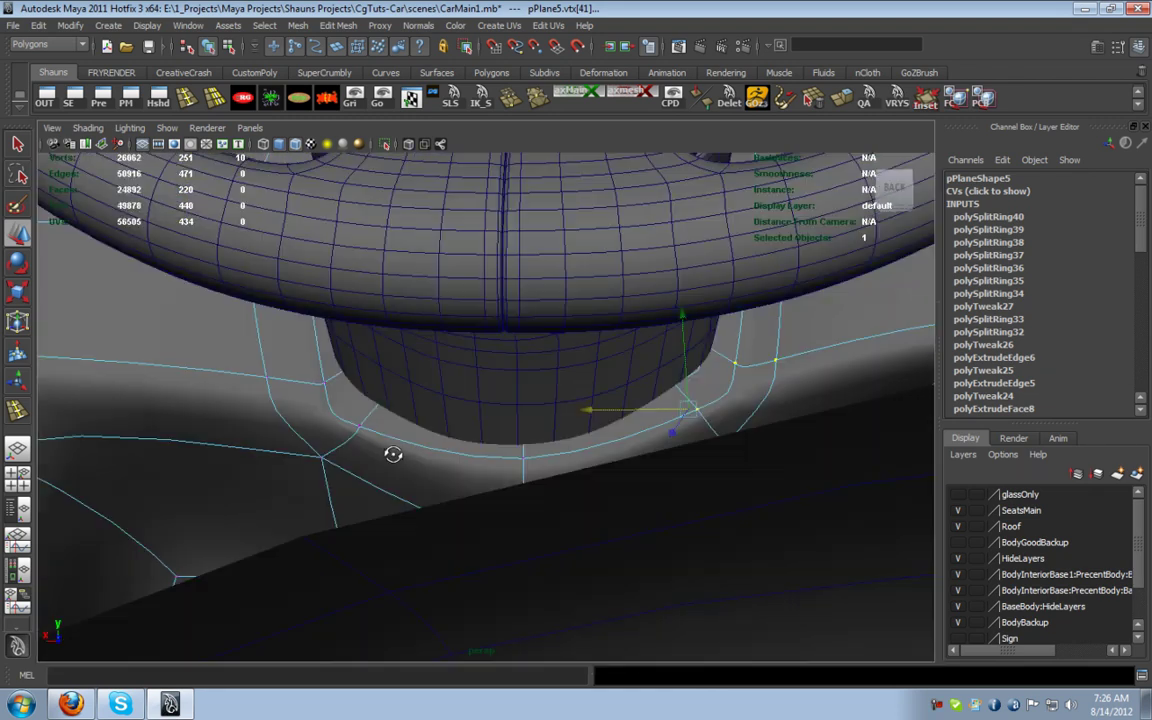
Lower all the vertices along the bottom of the steering column opening slightly
alt+drag(651, 526, 653, 520)
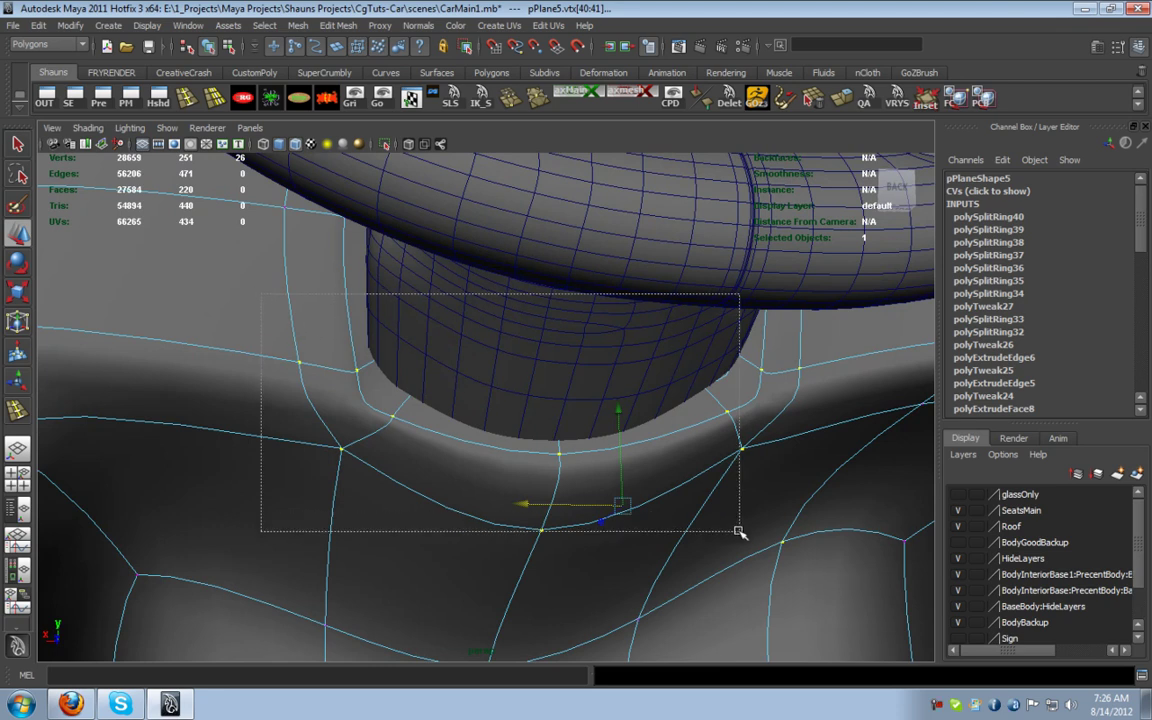
mouse_move(687, 533)
alt+mouse_down()
mouse_move(746, 550)
mouse_move(600, 515)
mouse_move(617, 514)
alt+mouse_up()
key(4)
key(5)
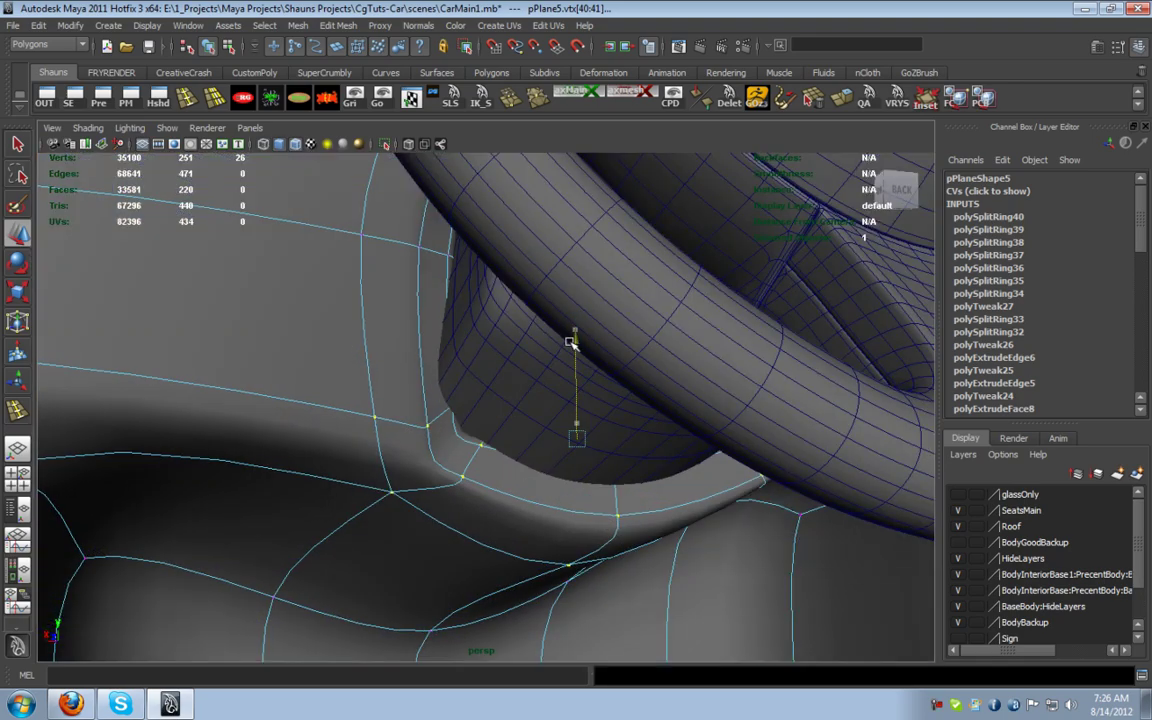
alt+drag(556, 370, 619, 482)
Show the unsmoothed mesh and adjust the height of the vertices midway along the opening's passenger-side edge
alt+drag(733, 517, 638, 443)
right_drag(638, 443, 665, 415)
key(1)
alt+drag(627, 478, 707, 437)
right_drag(707, 437, 660, 414)
click(660, 414)
alt+drag(625, 494, 679, 349)
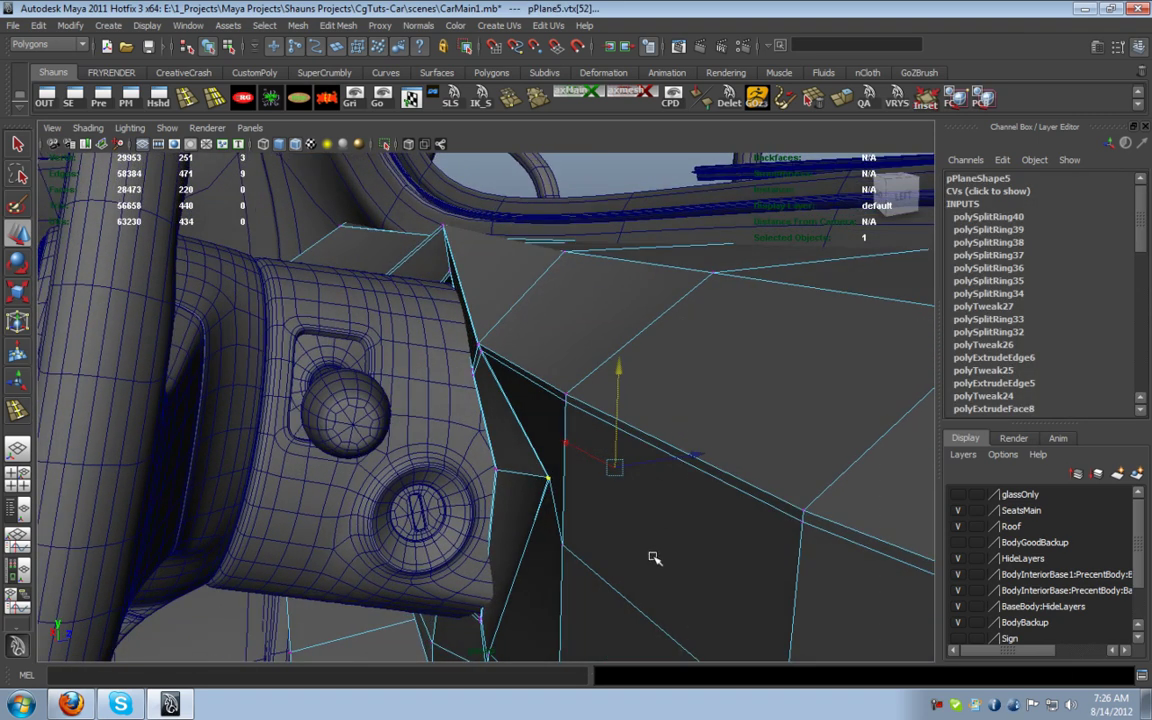
Move the inner vertices at the opening's driver's-side upper corner along the depth axis
alt+drag(661, 534, 677, 523)
mouse_move(711, 457)
alt+mouse_down()
mouse_move(697, 514)
mouse_move(679, 512)
mouse_move(639, 430)
mouse_move(522, 476)
mouse_move(681, 471)
mouse_move(536, 473)
mouse_move(537, 460)
mouse_move(476, 534)
alt+mouse_up()
alt+drag(430, 501, 413, 444)
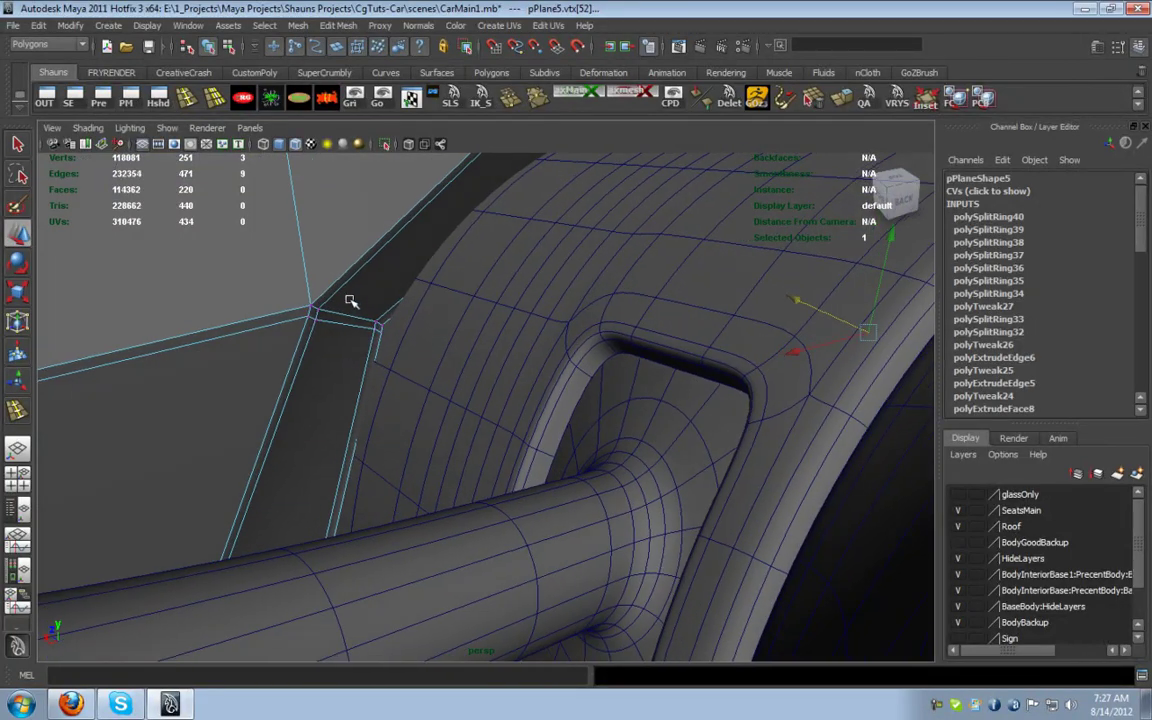
mouse_move(405, 400)
alt+right_down()
mouse_move(419, 432)
mouse_move(405, 375)
alt+right_up()
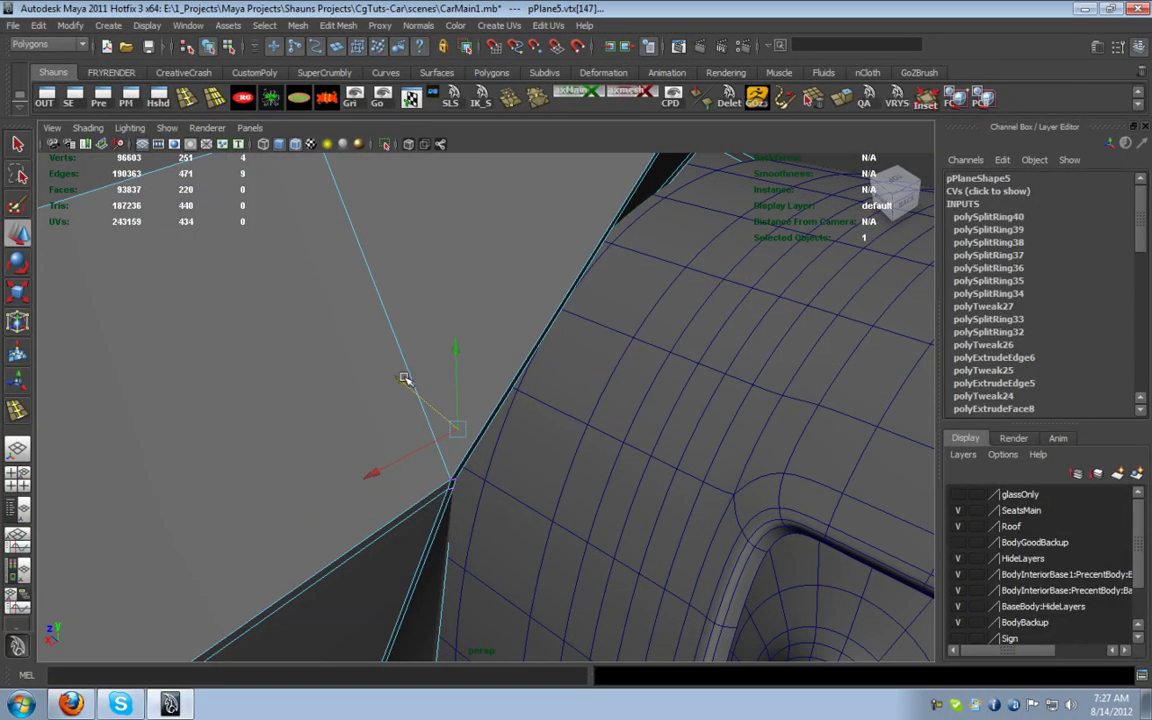
alt+drag(453, 425, 553, 408)
alt+drag(443, 452, 429, 420)
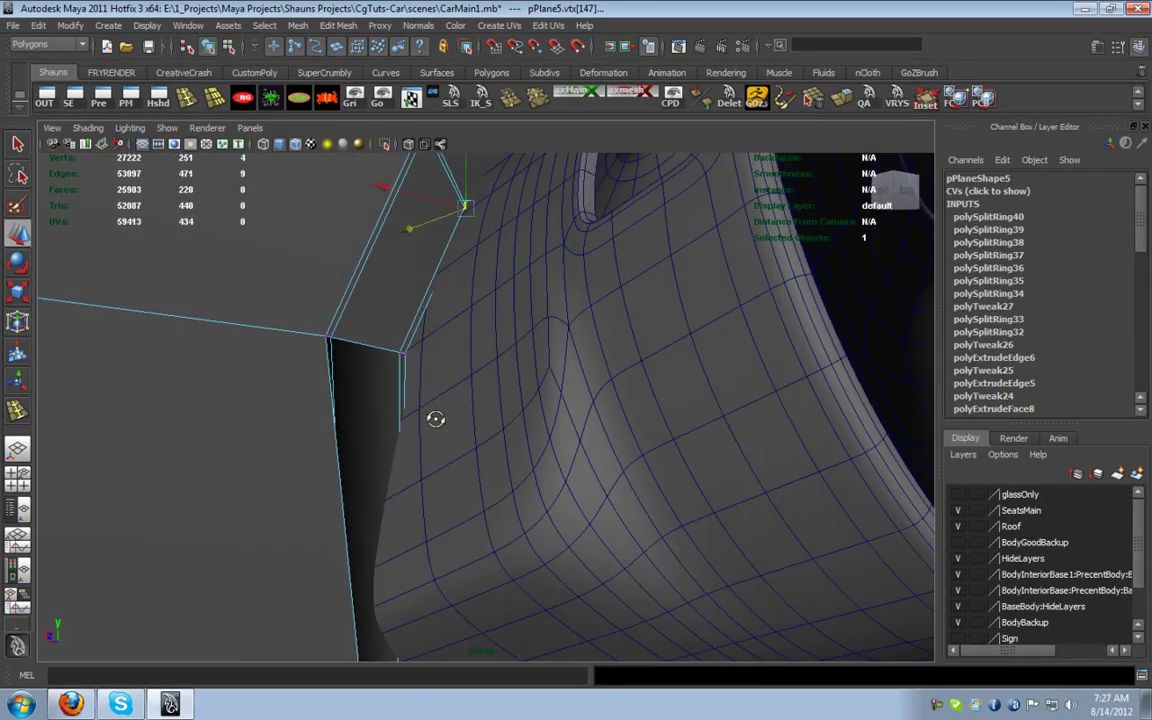
Insert an edge loop along the inner wall of the steering column opening and move it in depth
click(185, 100)
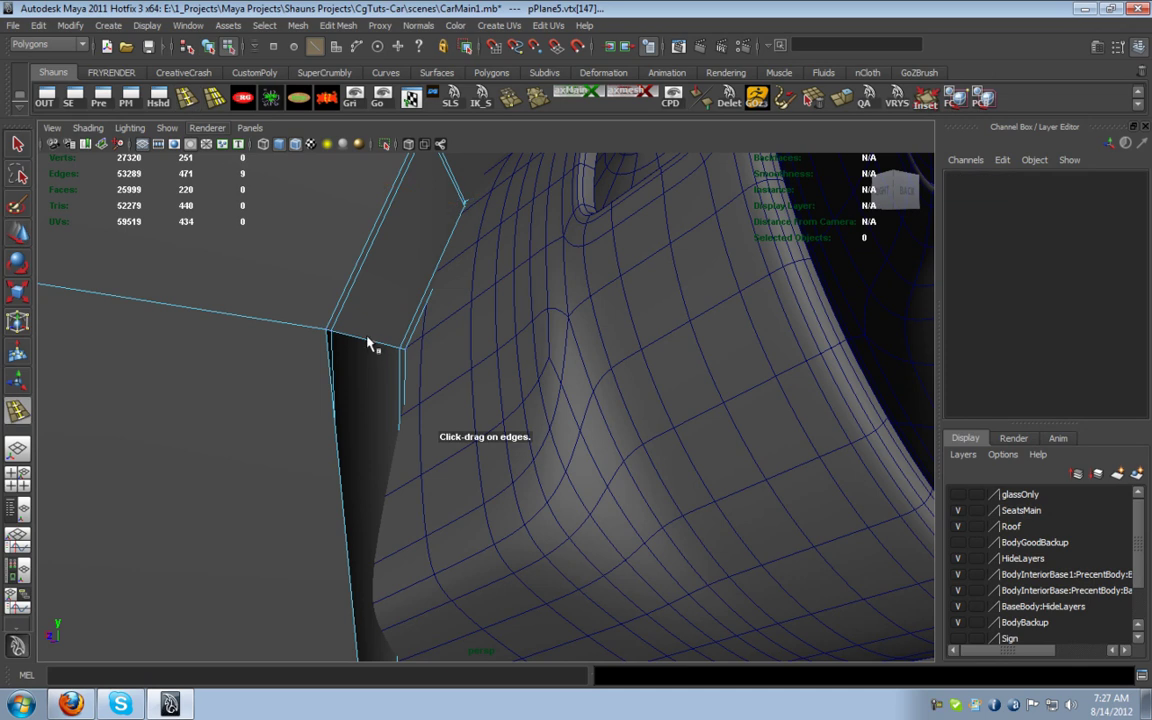
drag(361, 341, 365, 346)
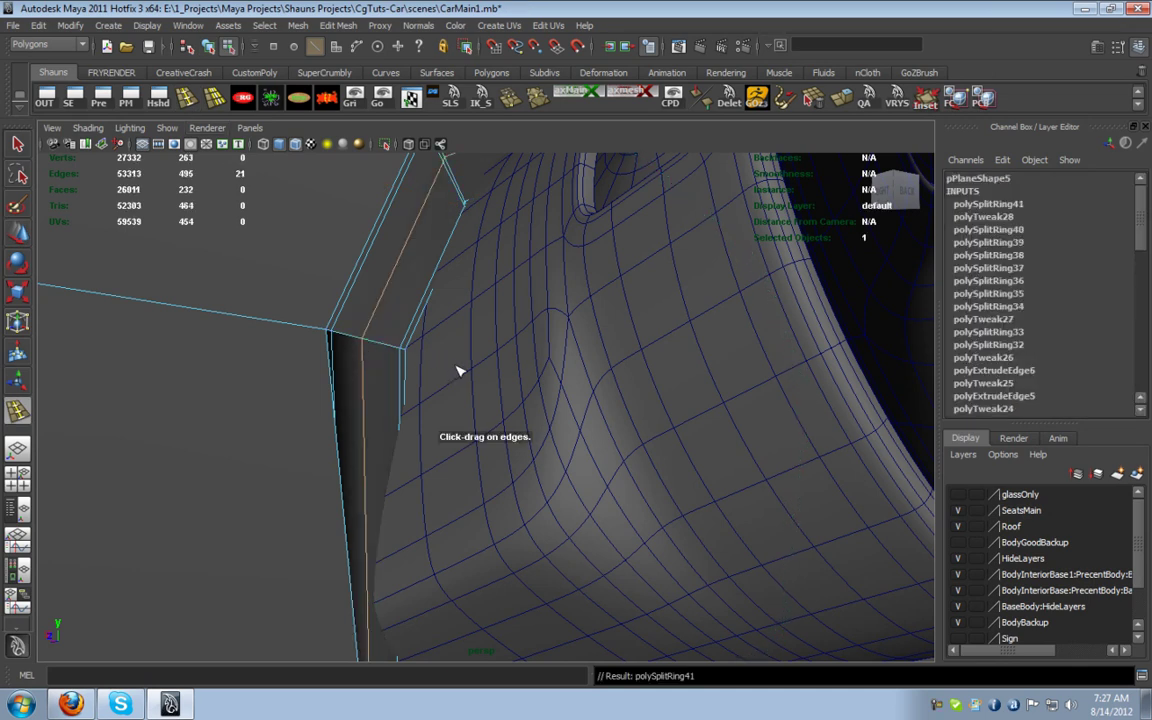
alt+drag(451, 363, 481, 413)
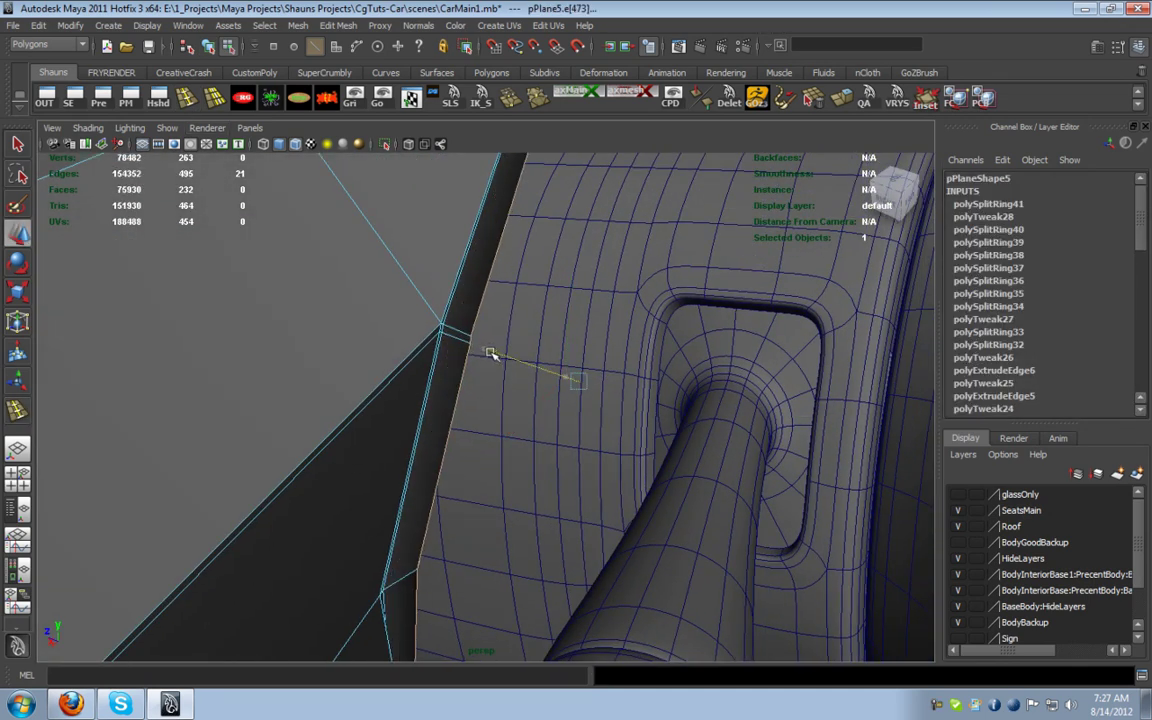
alt+drag(482, 397, 353, 423)
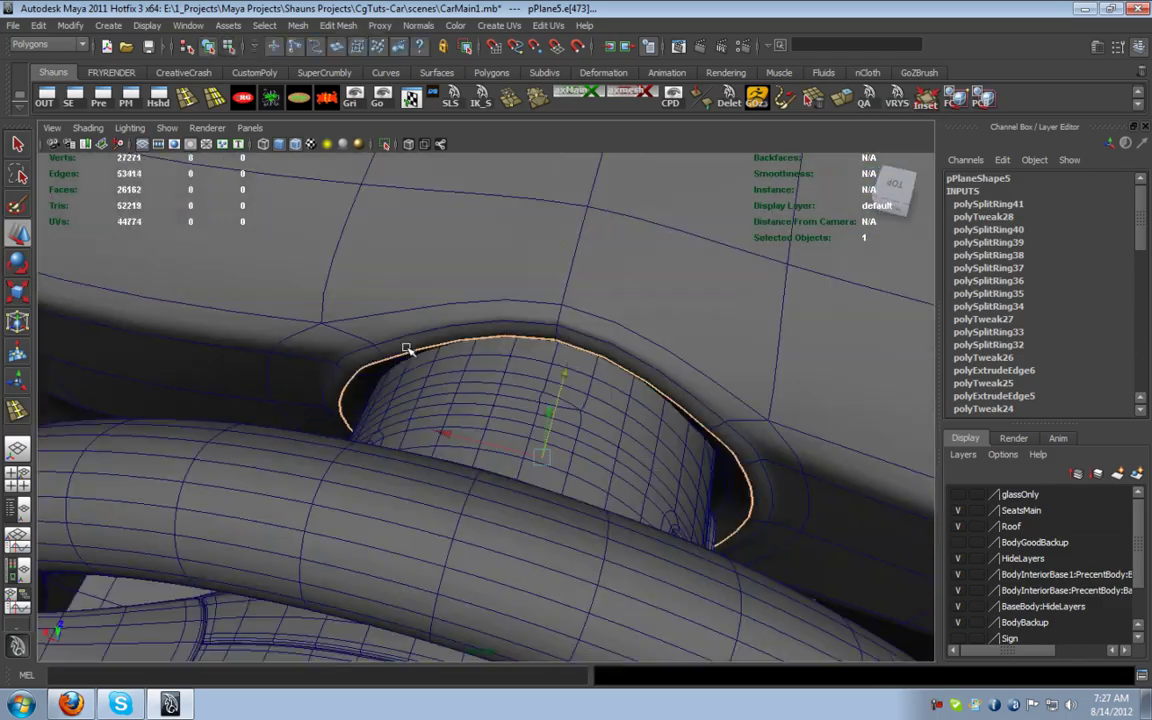
alt+drag(407, 348, 330, 291)
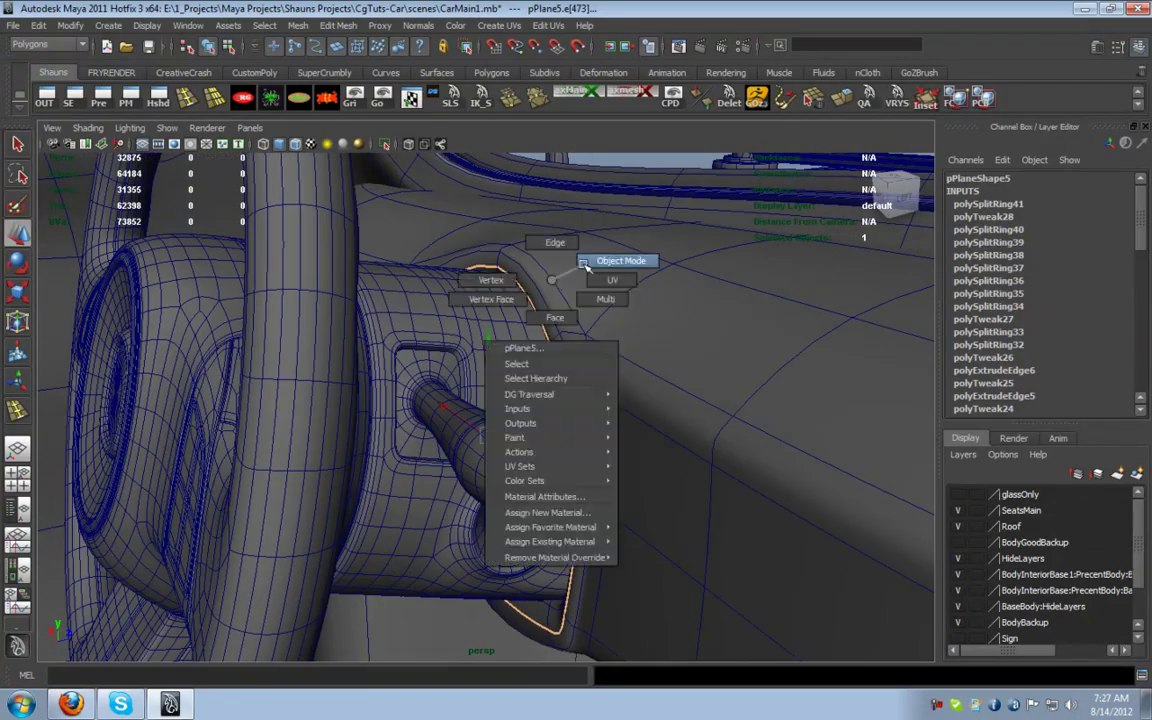
right_drag(568, 273, 592, 264)
Review the dashboard through the car's interior, then the whole car in wireframe and wireframe-on-shaded display
scroll(591, 319, down, 10)
click(769, 303)
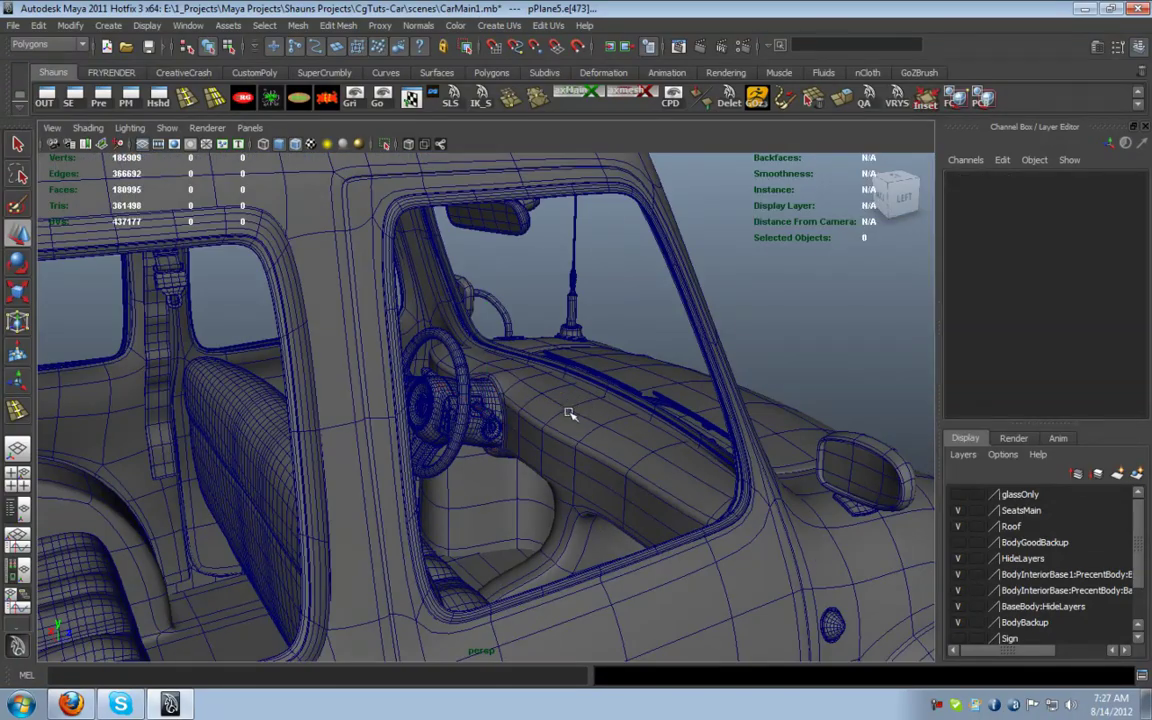
scroll(578, 406, up, 8)
alt+drag(576, 406, 441, 291)
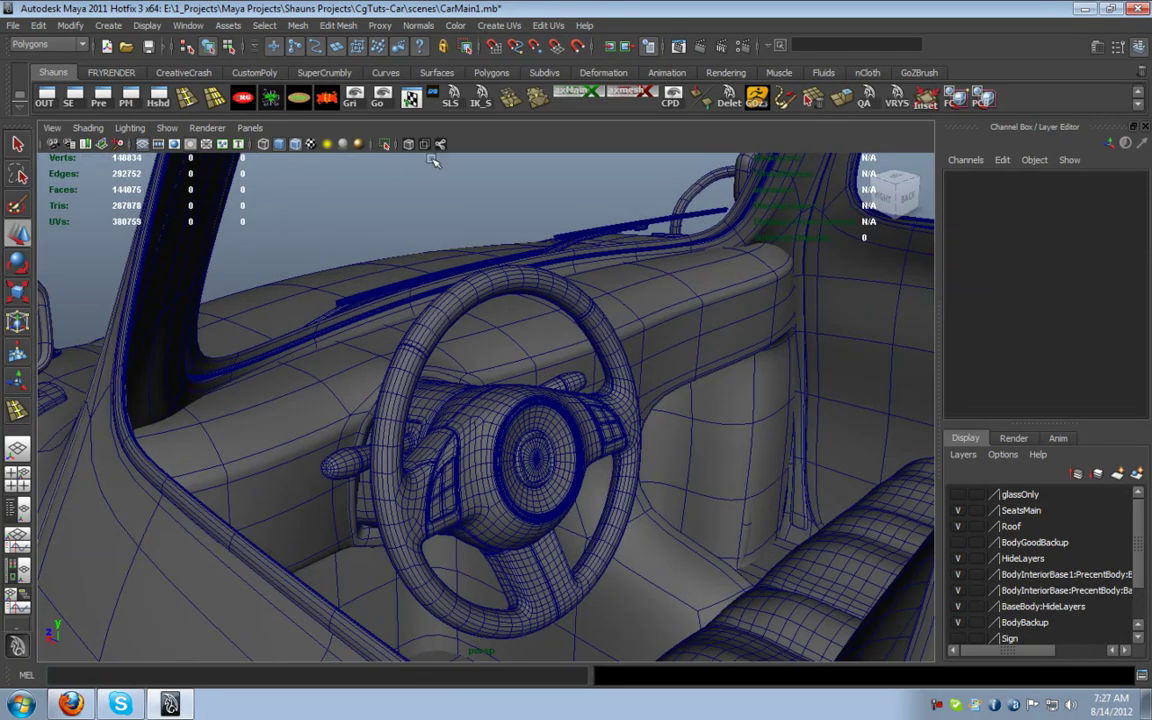
key(4)
mouse_move(450, 370)
alt+mouse_down()
mouse_move(499, 399)
mouse_move(473, 413)
alt+mouse_up()
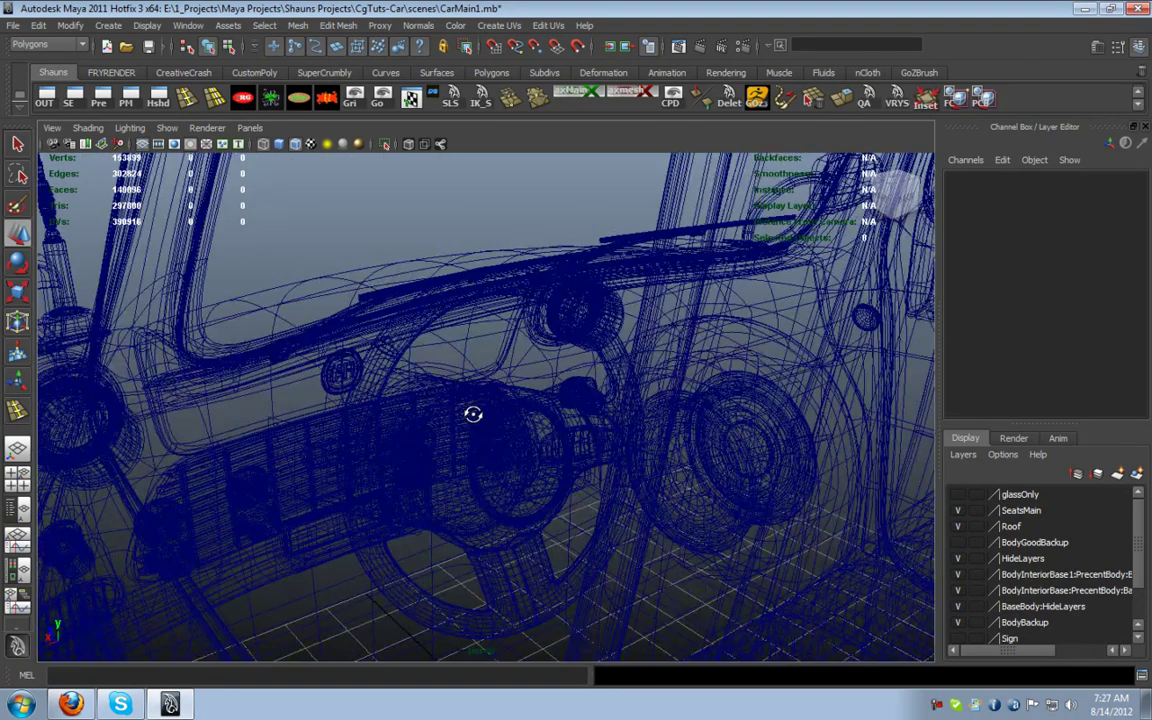
click(294, 145)
key(5)
mouse_move(304, 213)
alt+mouse_down()
mouse_move(363, 293)
mouse_move(383, 294)
mouse_move(373, 314)
mouse_move(342, 291)
mouse_move(638, 311)
mouse_move(434, 417)
mouse_move(419, 442)
mouse_move(339, 450)
mouse_move(355, 426)
alt+mouse_up()
click(281, 144)
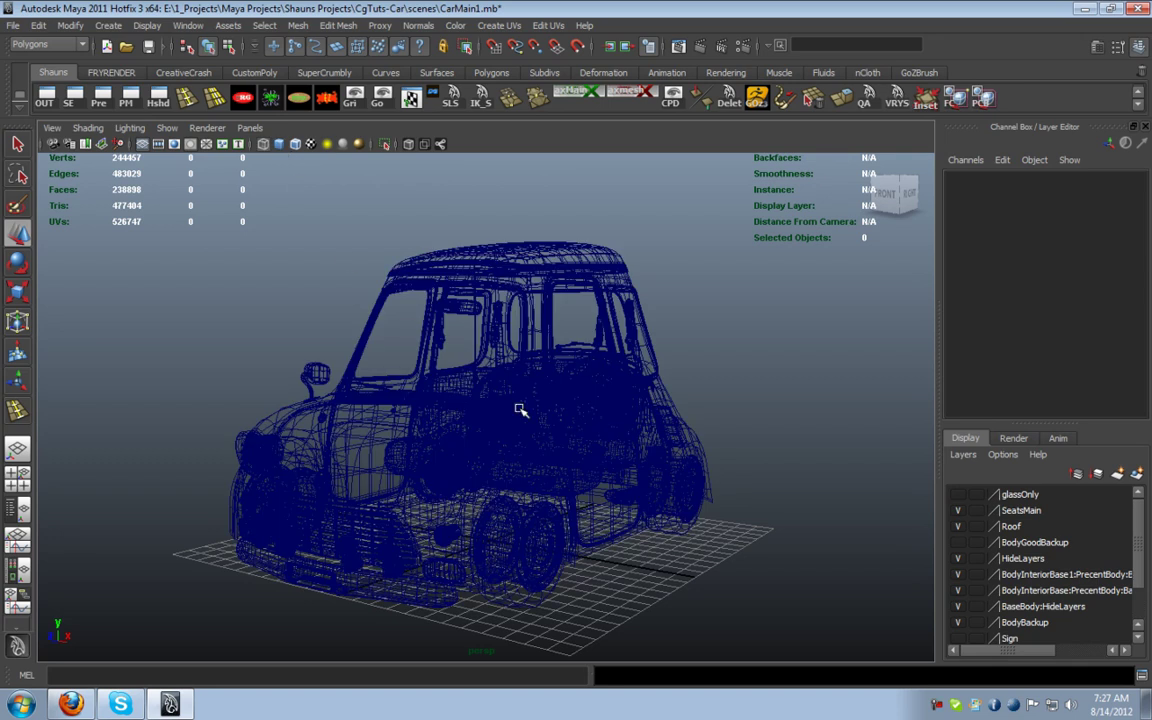
click(278, 144)
click(295, 144)
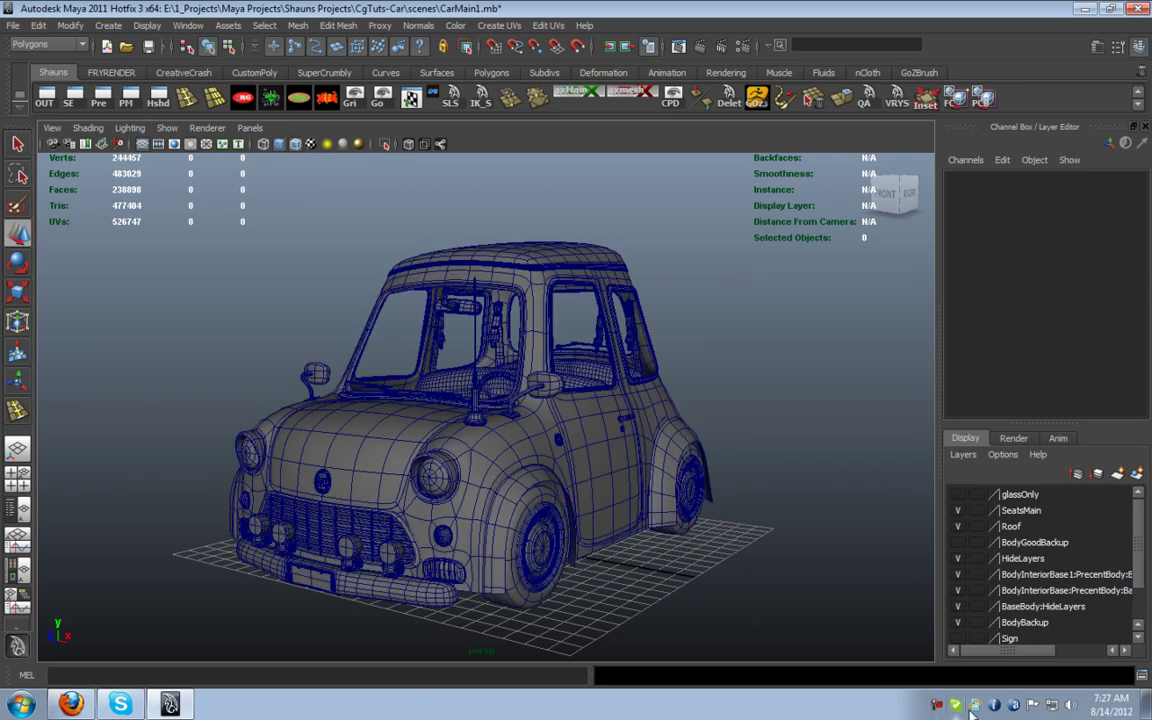
click(937, 706)
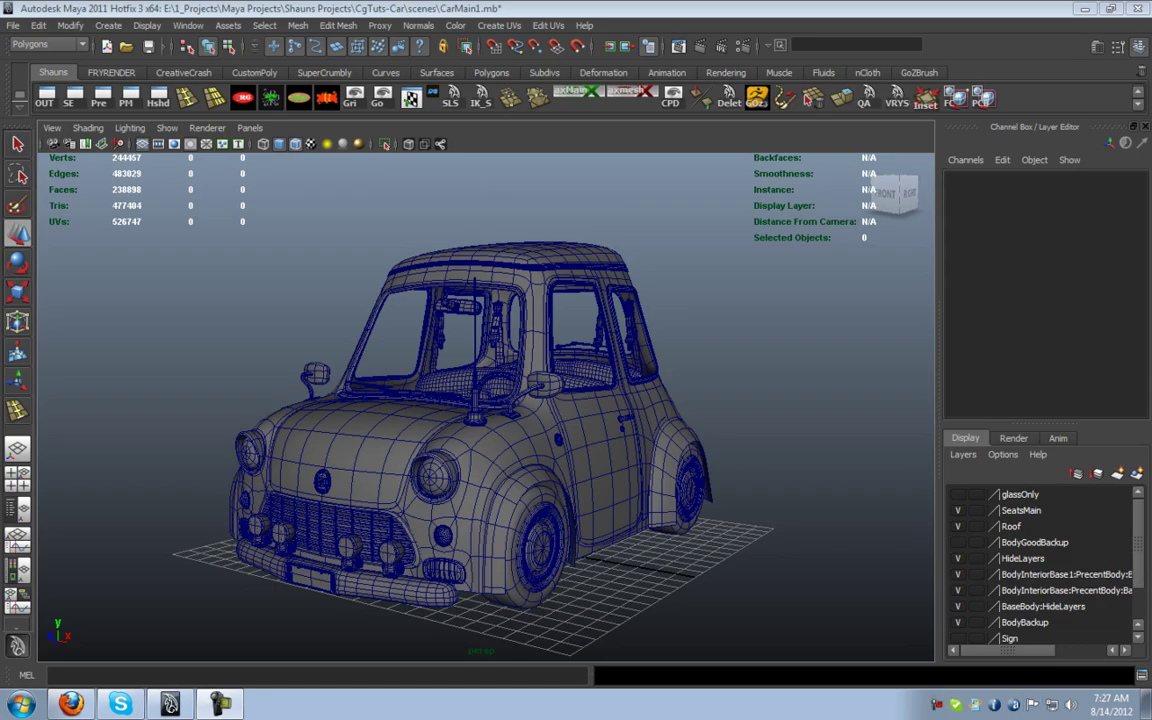